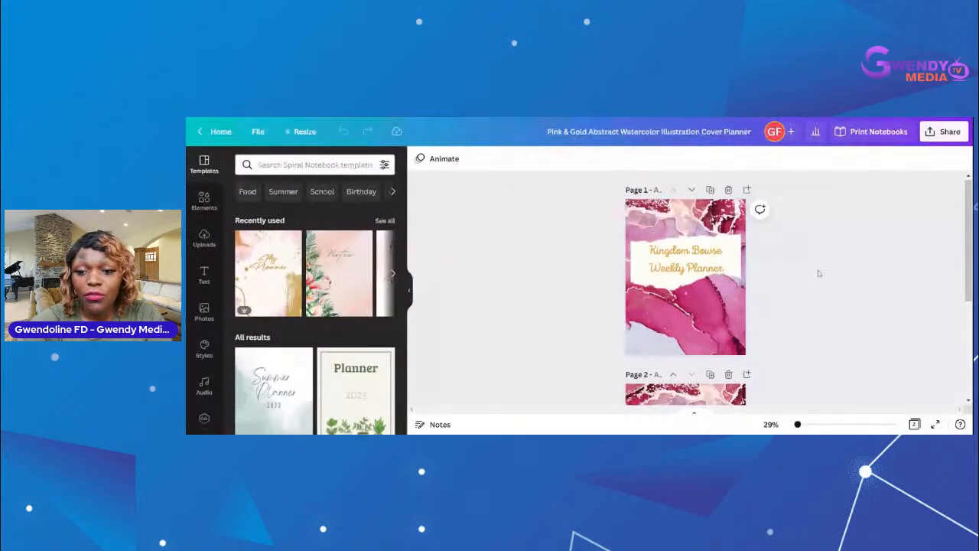
Examine the front and back cover pages of the Pink & Gold Abstract Watercolor planner design.
{"action": "left_click", "coordinate": [968, 402]}
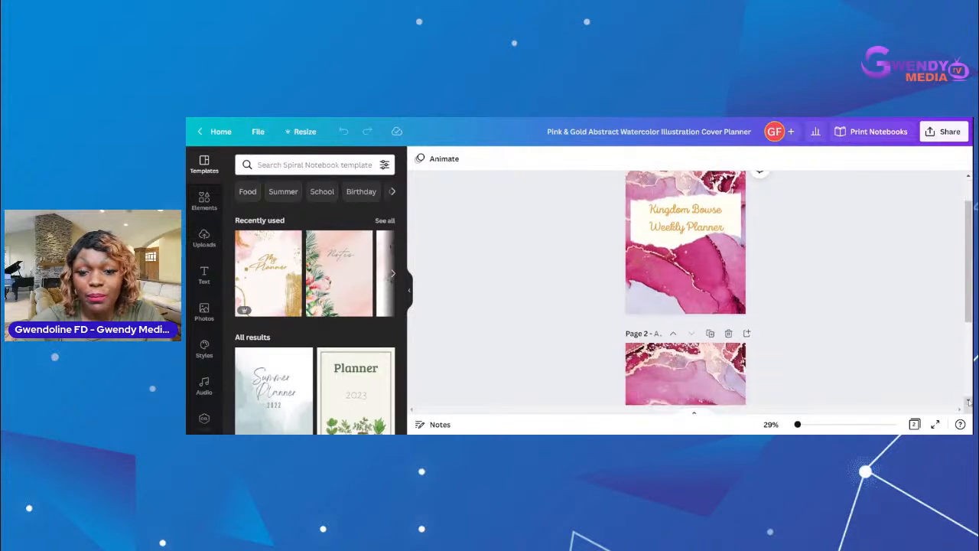
{"action": "left_click", "coordinate": [968, 402]}
{"action": "left_click", "coordinate": [968, 401]}
{"action": "left_click", "coordinate": [968, 401]}
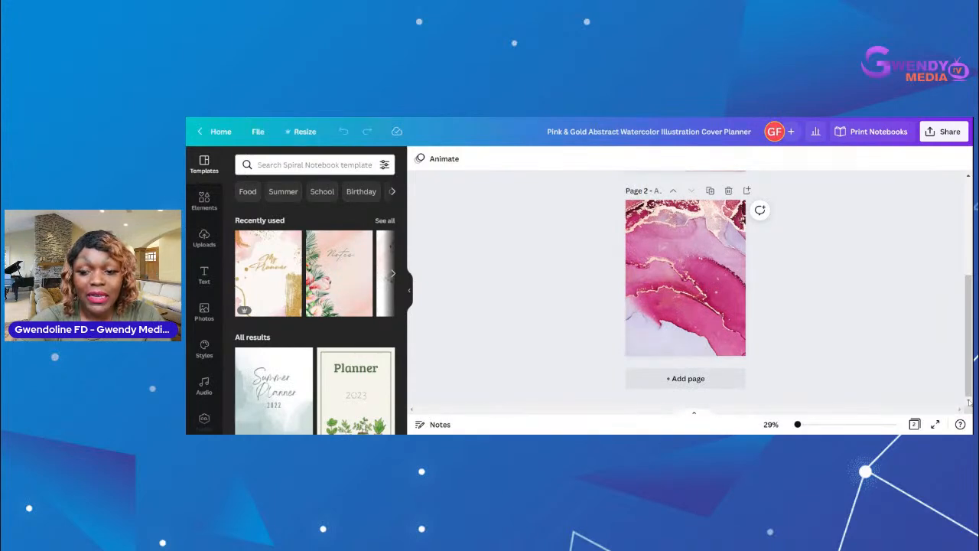
{"action": "scroll", "coordinate": [970, 375], "scroll_direction": "up", "scroll_amount": 5}
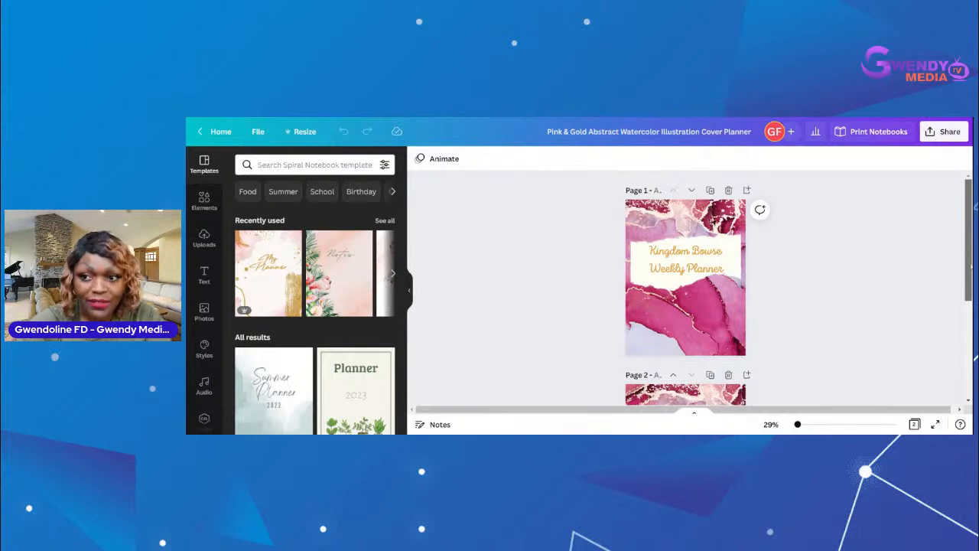
{"action": "left_click_drag", "start_coordinate": [969, 264], "coordinate": [969, 358]}
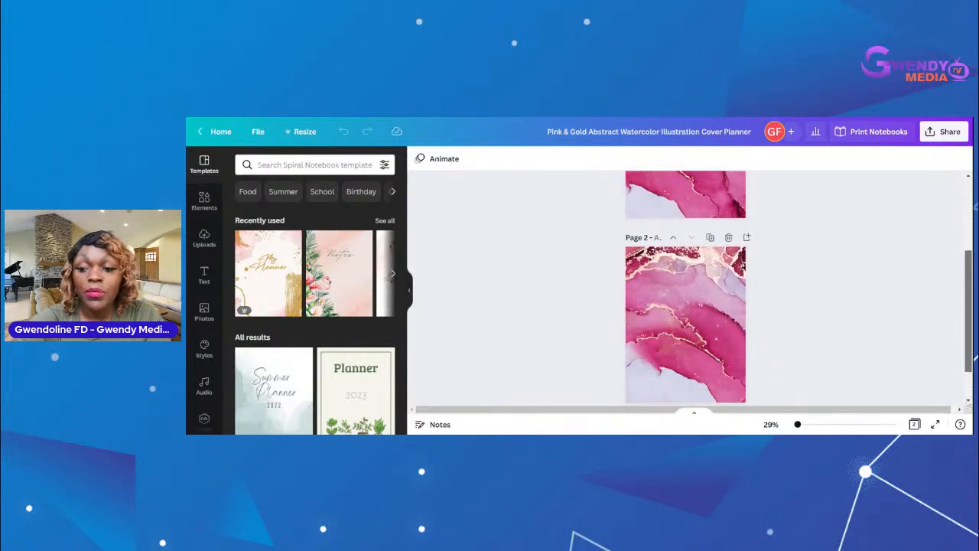
{"action": "left_click_drag", "start_coordinate": [968, 404], "coordinate": [968, 401]}
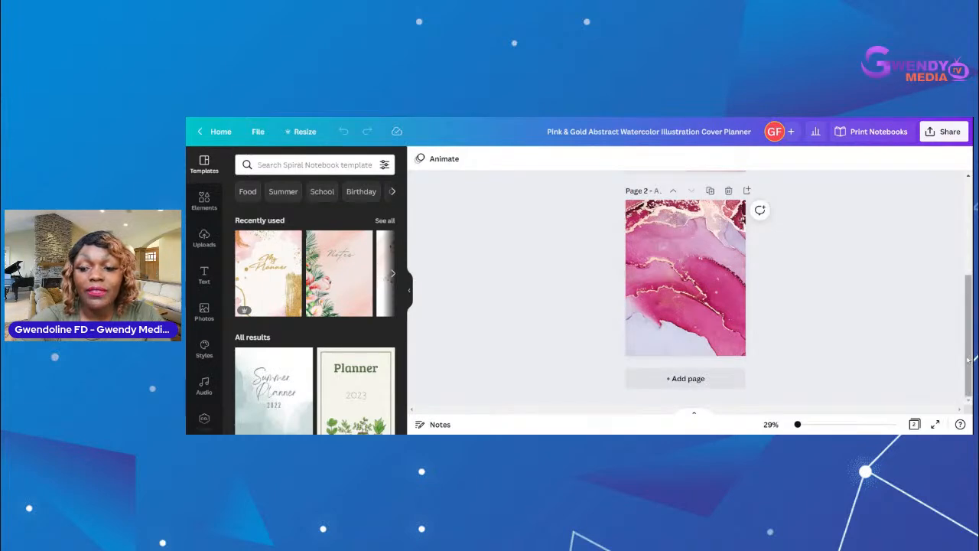
{"action": "left_click_drag", "start_coordinate": [969, 360], "coordinate": [967, 254]}
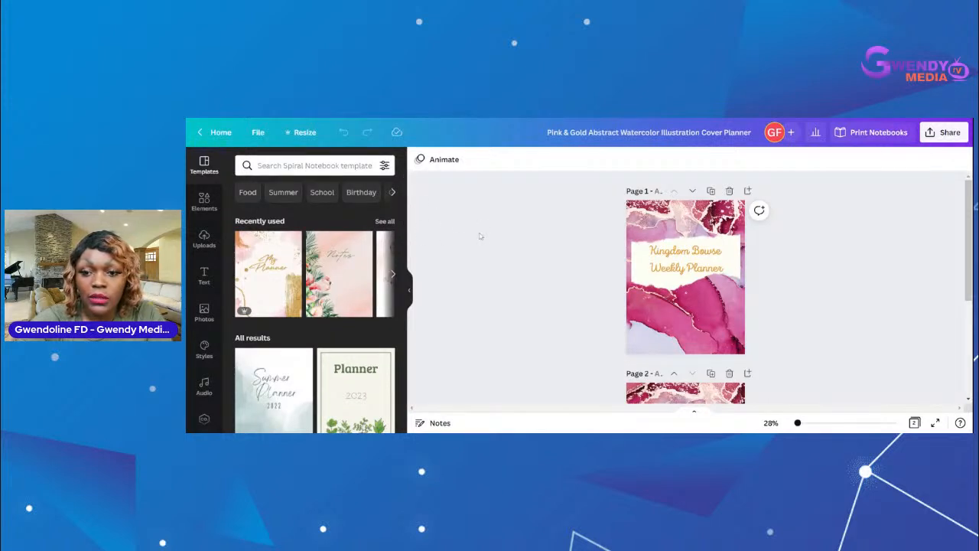
{"action": "left_click", "coordinate": [410, 294]}
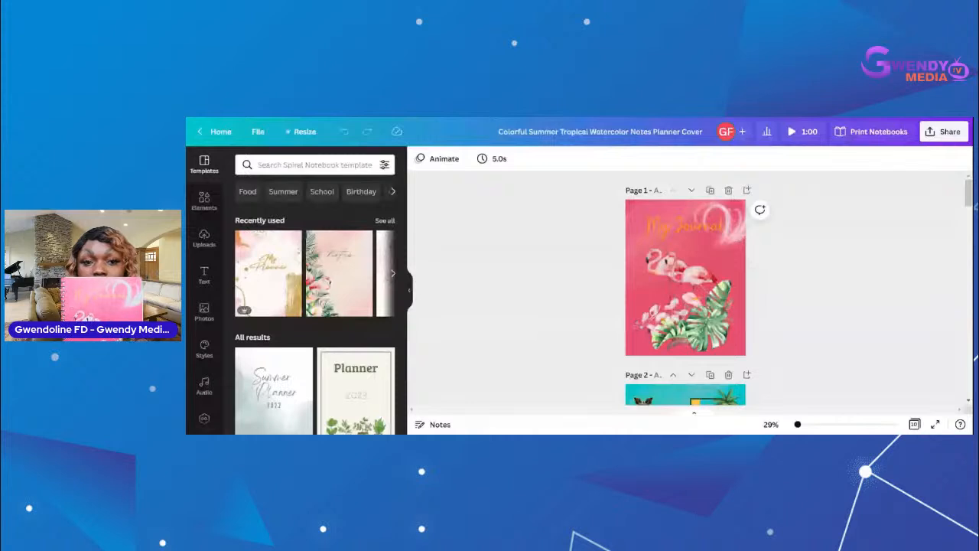
Examine the flamingo My Journal covers on pages 1 to 3 of the Colorful Summer Tropical Watercolor design.
{"action": "left_click", "coordinate": [968, 399]}
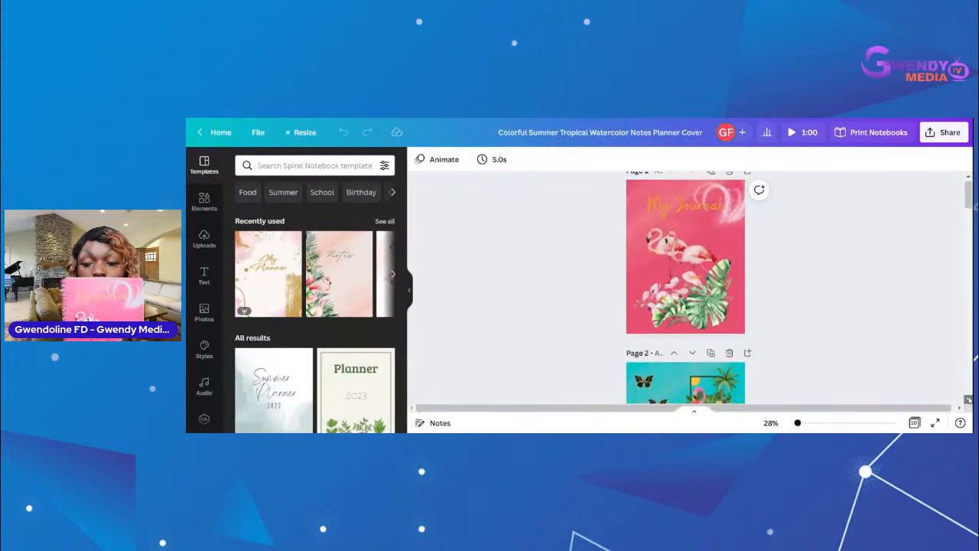
{"action": "left_click", "coordinate": [968, 400]}
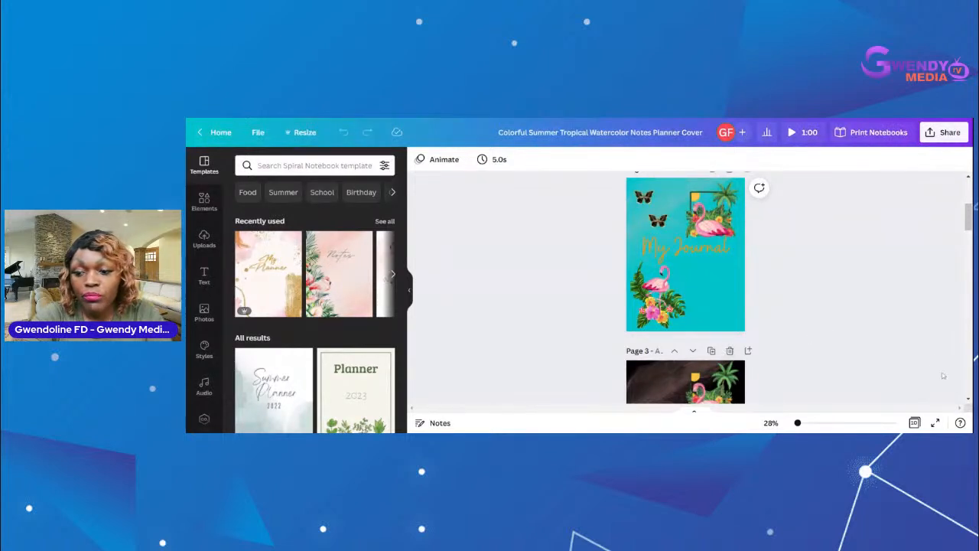
{"action": "scroll", "coordinate": [965, 399], "scroll_direction": "down", "scroll_amount": 3}
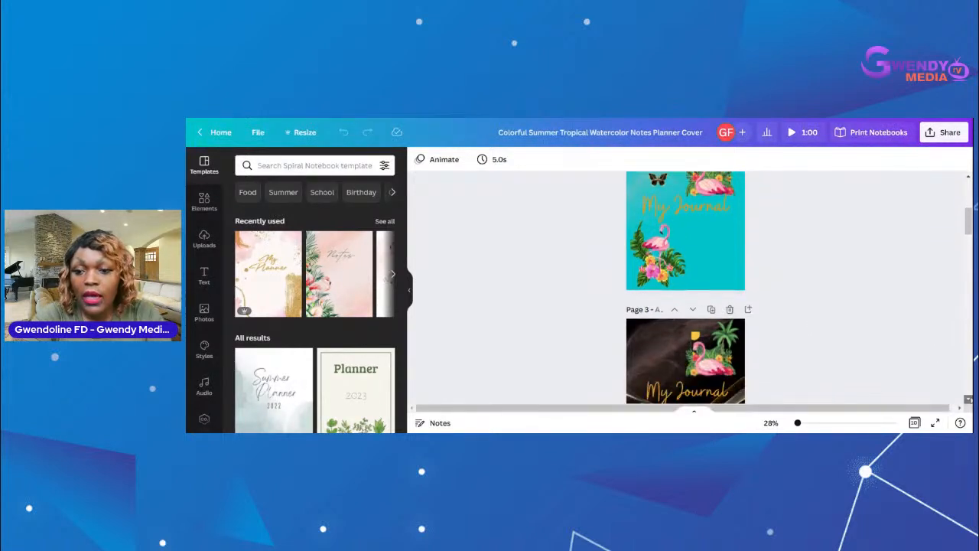
{"action": "scroll", "coordinate": [968, 398], "scroll_direction": "down", "scroll_amount": 3}
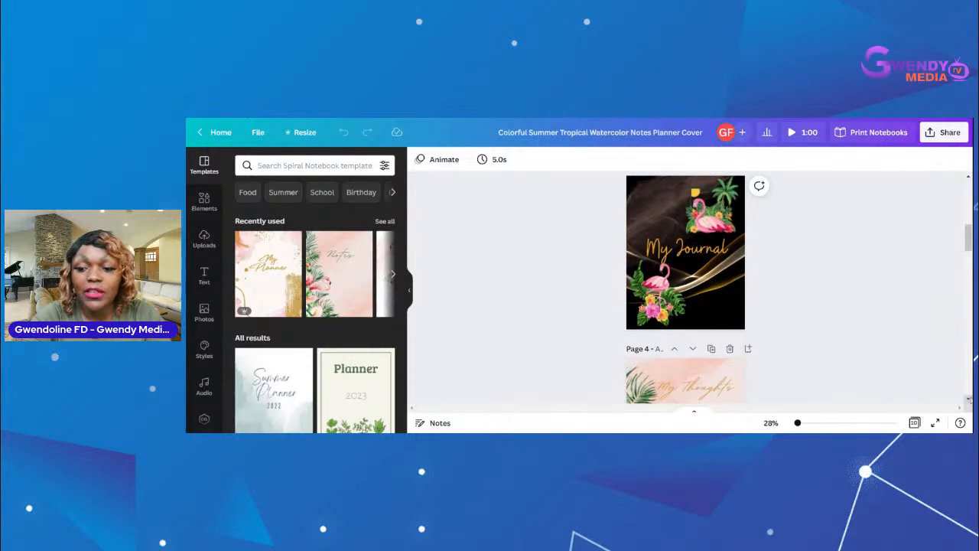
{"action": "scroll", "coordinate": [968, 399], "scroll_direction": "down", "scroll_amount": 2}
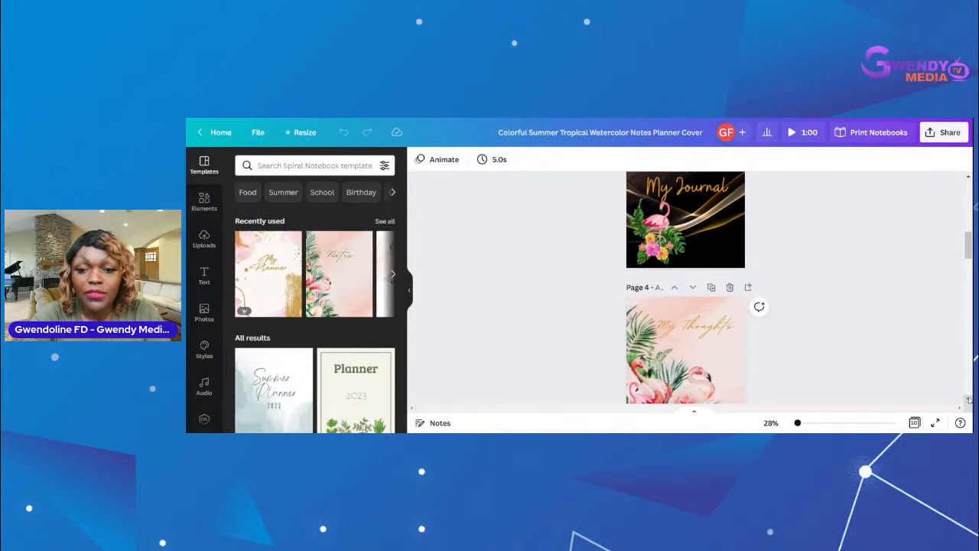
{"action": "left_click", "coordinate": [968, 178]}
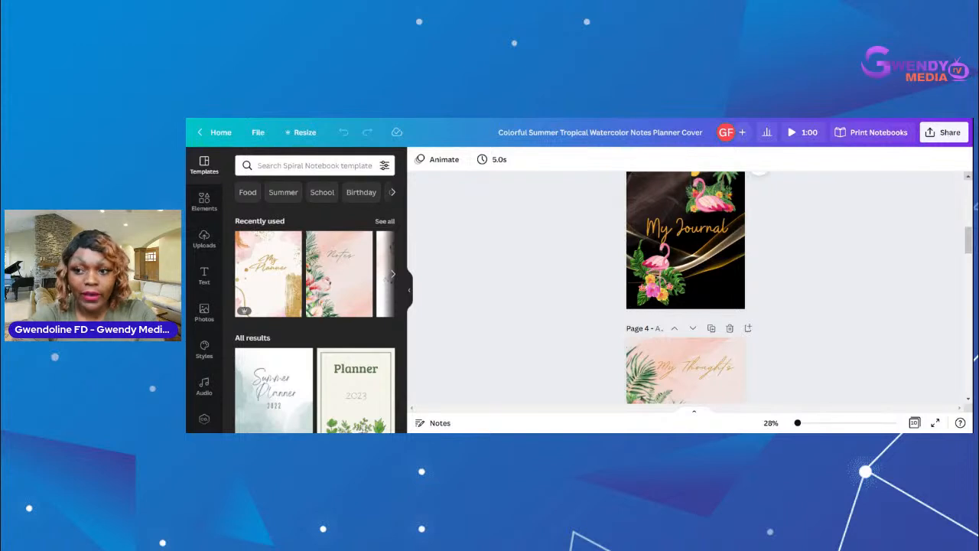
{"action": "left_click", "coordinate": [968, 178]}
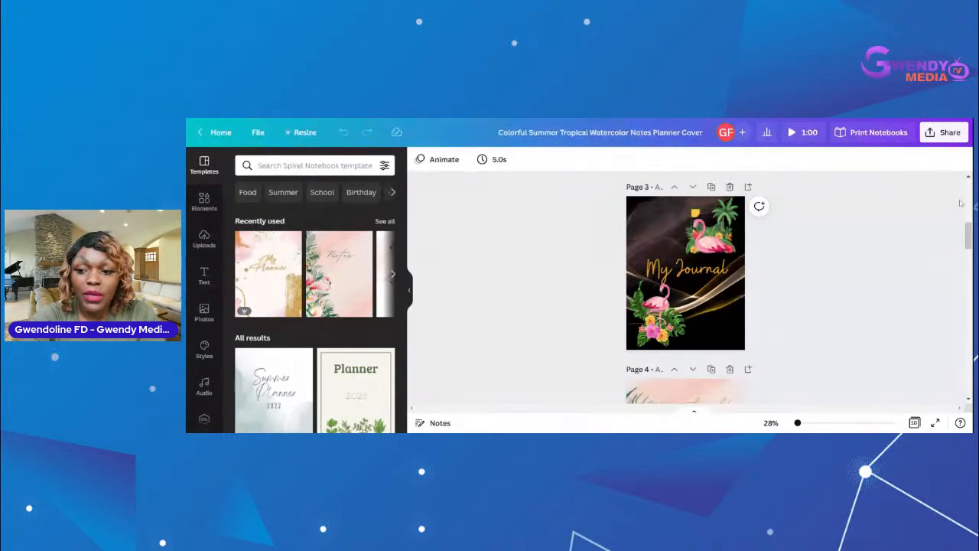
{"action": "left_click", "coordinate": [969, 400]}
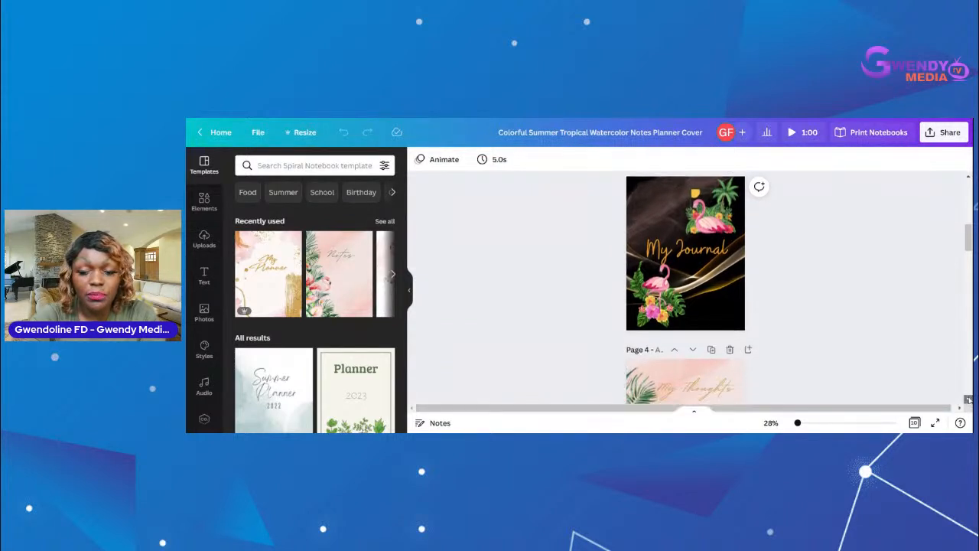
Examine the flamingo My Thoughts cover on page 4 and the black butterfly Daily Planner cover on page 5.
{"action": "scroll", "coordinate": [968, 399], "scroll_direction": "down", "scroll_amount": 4}
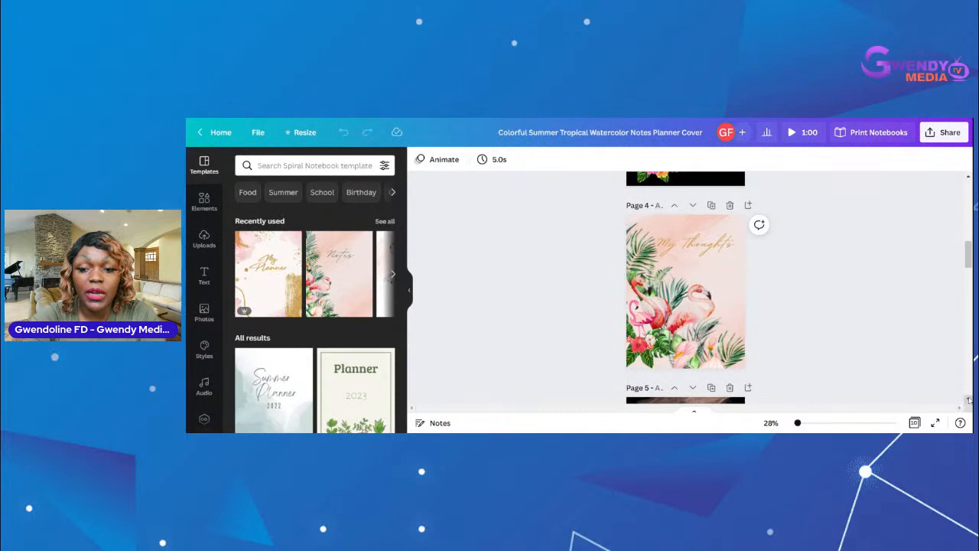
{"action": "scroll", "coordinate": [968, 399], "scroll_direction": "down", "scroll_amount": 1}
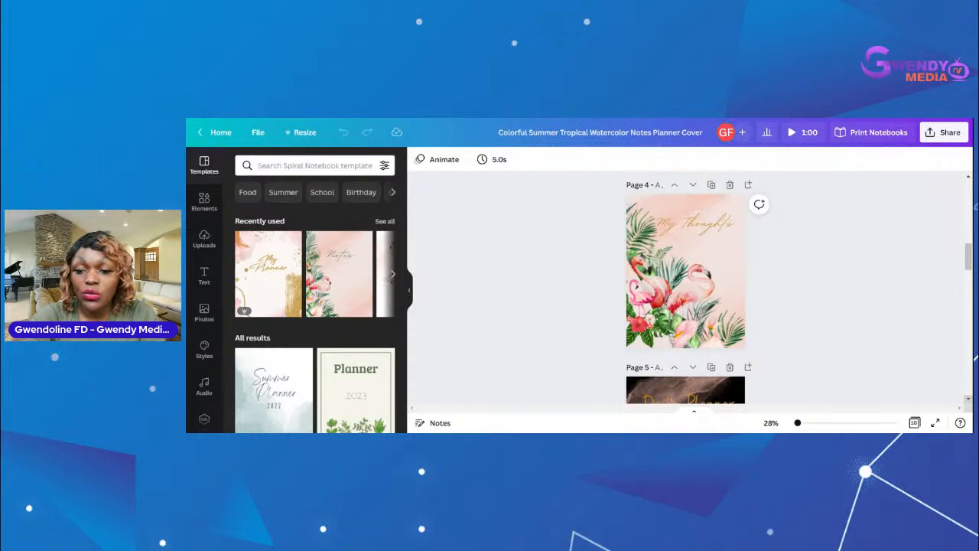
{"action": "scroll", "coordinate": [968, 399], "scroll_direction": "down", "scroll_amount": 2}
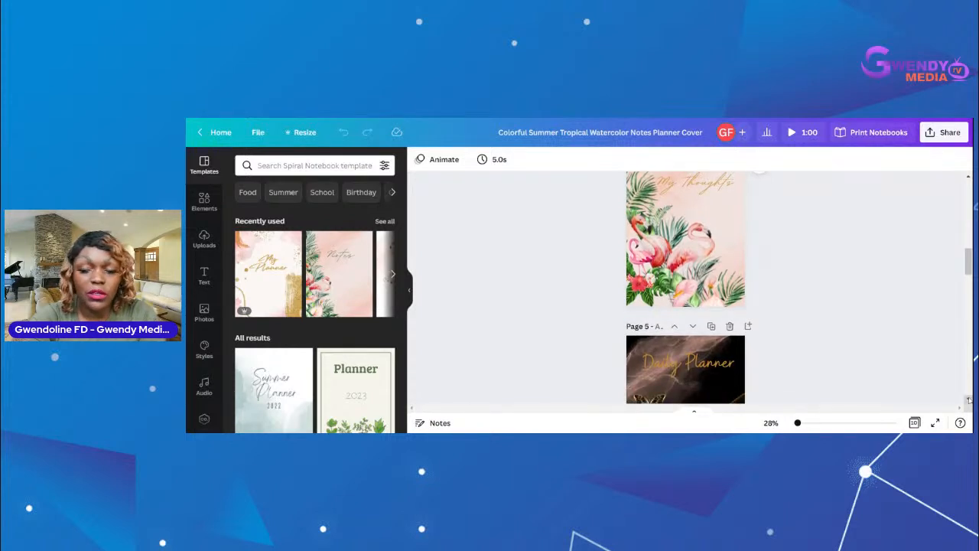
{"action": "scroll", "coordinate": [968, 400], "scroll_direction": "down", "scroll_amount": 7}
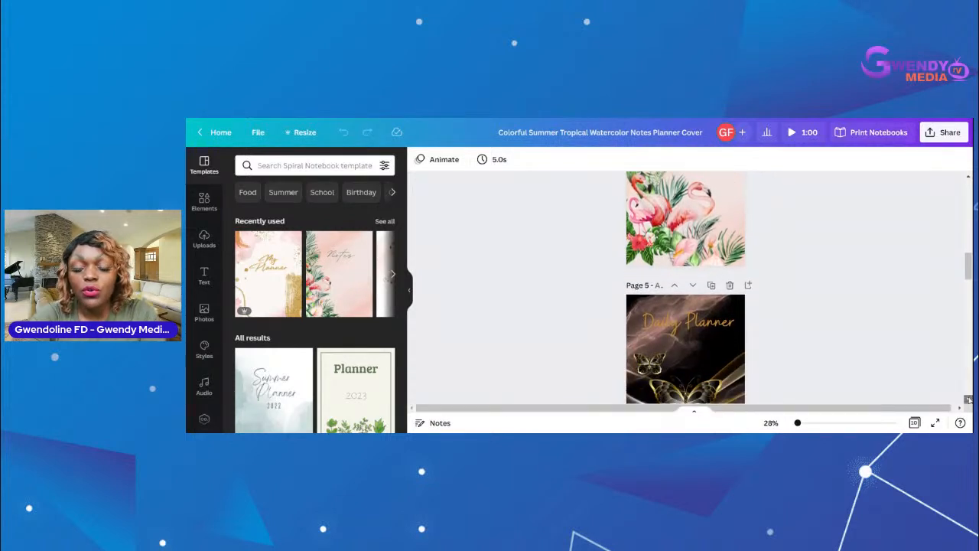
{"action": "scroll", "coordinate": [969, 399], "scroll_direction": "down", "scroll_amount": 1}
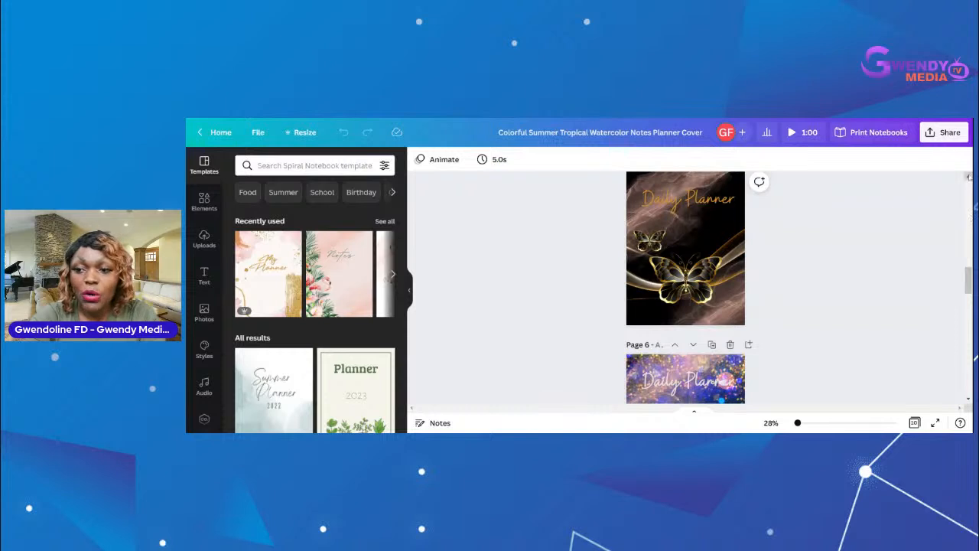
{"action": "scroll", "coordinate": [968, 177], "scroll_direction": "up", "scroll_amount": 1}
{"action": "scroll", "coordinate": [968, 176], "scroll_direction": "up", "scroll_amount": 2}
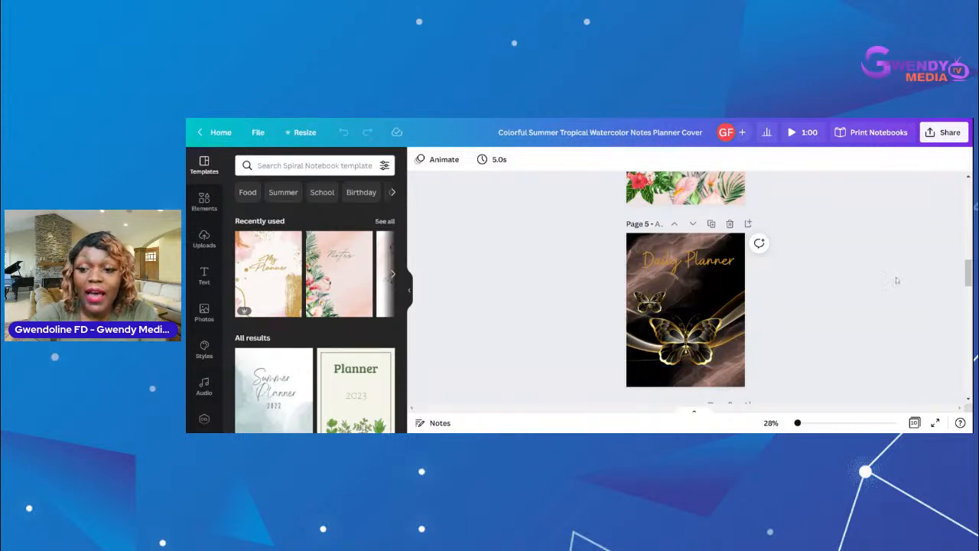
Return to the turquoise My Journal cover on page 2 and review the covers again through page 5.
{"action": "left_click_drag", "start_coordinate": [967, 269], "coordinate": [967, 212]}
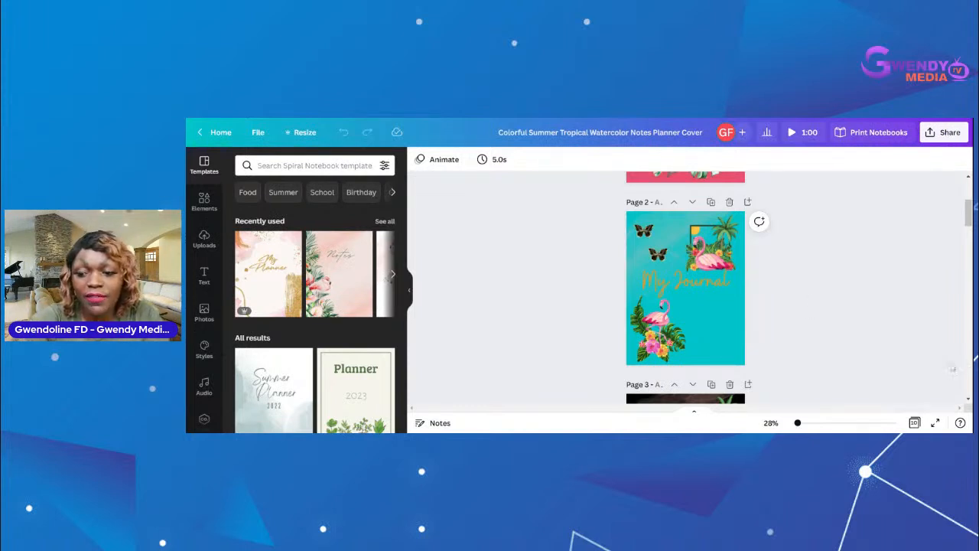
{"action": "left_click", "coordinate": [967, 399]}
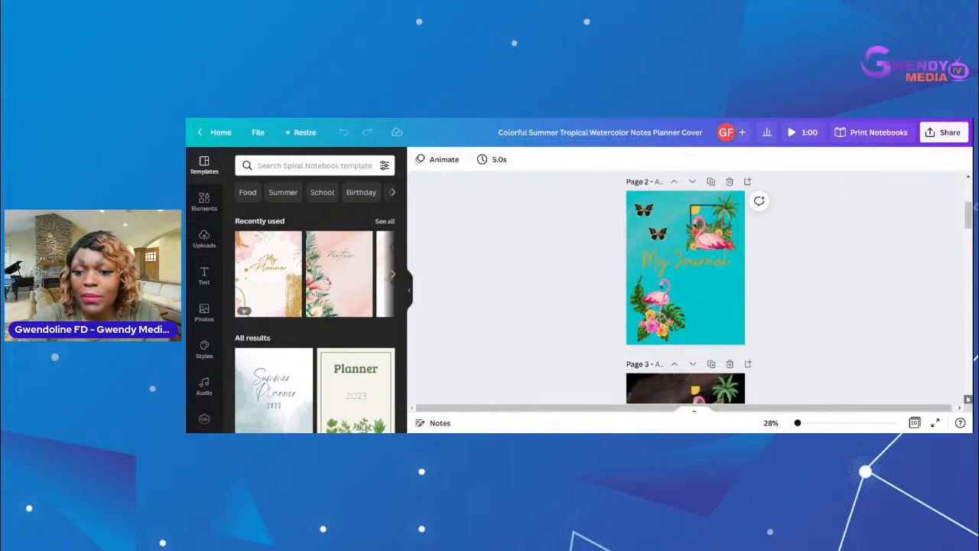
{"action": "left_click", "coordinate": [967, 400]}
{"action": "left_click", "coordinate": [968, 399]}
{"action": "left_click", "coordinate": [967, 399]}
{"action": "left_click", "coordinate": [967, 399]}
{"action": "left_click", "coordinate": [967, 399]}
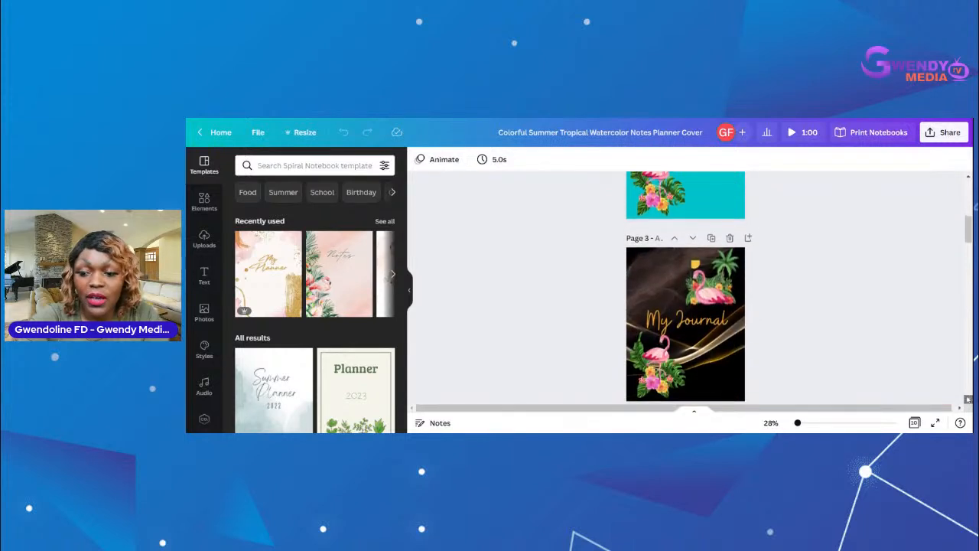
{"action": "left_click", "coordinate": [968, 400]}
{"action": "left_click", "coordinate": [968, 400]}
{"action": "left_click", "coordinate": [968, 399]}
{"action": "left_click", "coordinate": [968, 399]}
{"action": "left_click", "coordinate": [968, 399]}
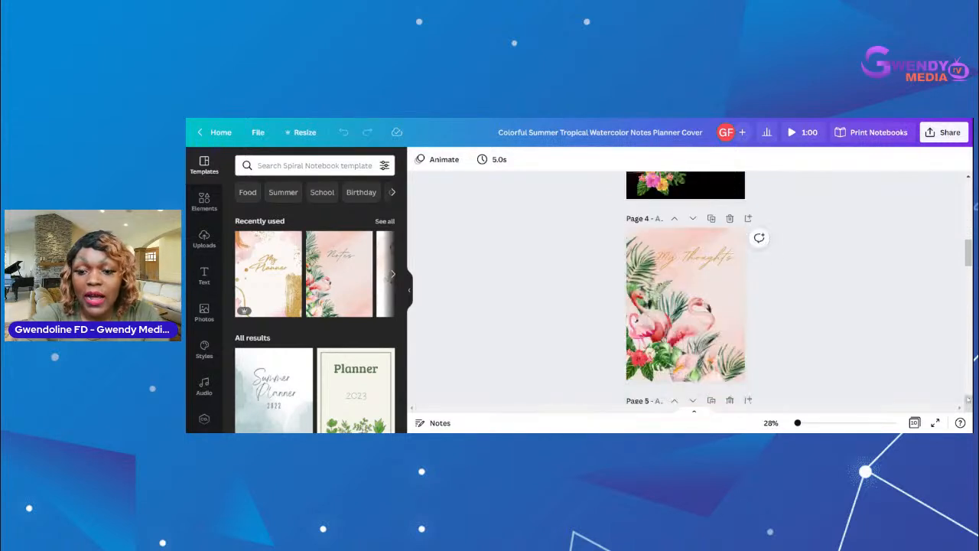
{"action": "left_click", "coordinate": [967, 399]}
{"action": "left_click", "coordinate": [968, 399]}
{"action": "left_click", "coordinate": [967, 399]}
{"action": "left_click", "coordinate": [967, 400]}
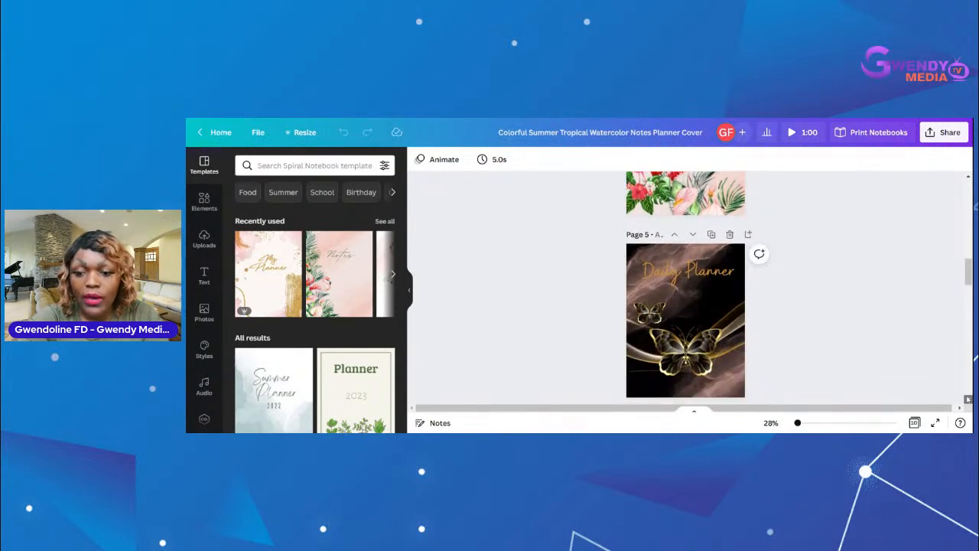
Examine the purple butterfly Daily Planner cover on page 6 and the blue marble Daily Planner cover on page 7.
{"action": "left_click", "coordinate": [967, 399]}
{"action": "left_click", "coordinate": [968, 399]}
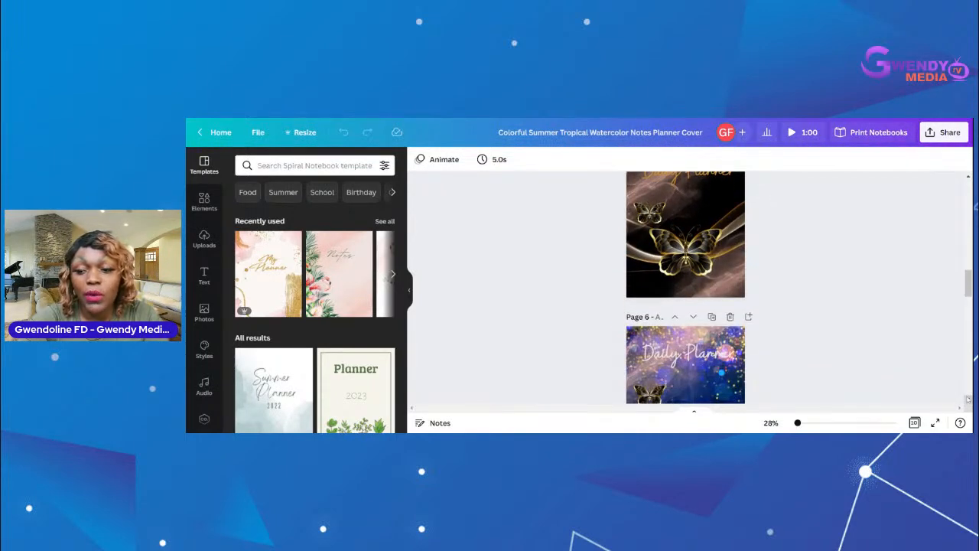
{"action": "left_click", "coordinate": [967, 399]}
{"action": "left_click", "coordinate": [968, 400]}
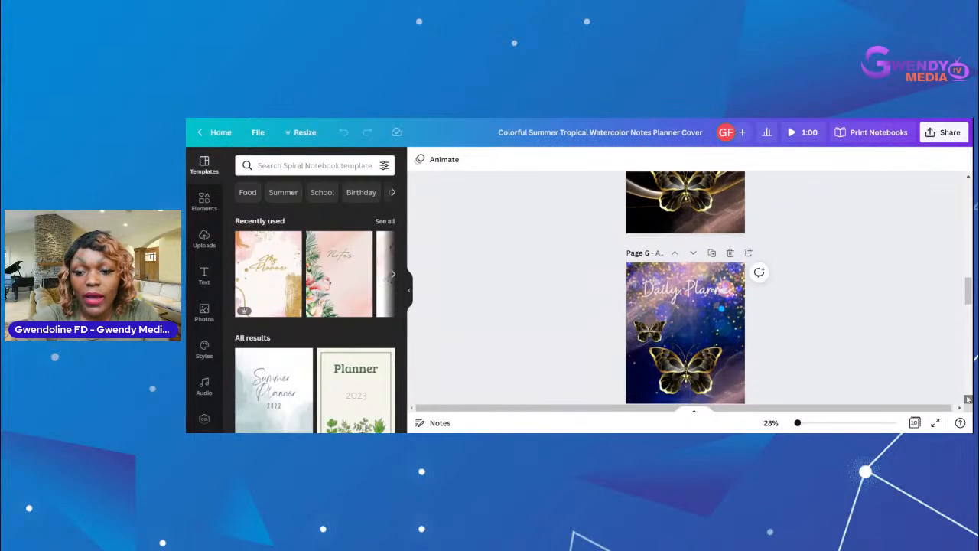
{"action": "left_click", "coordinate": [968, 399]}
{"action": "left_click", "coordinate": [968, 399]}
{"action": "left_click", "coordinate": [967, 400]}
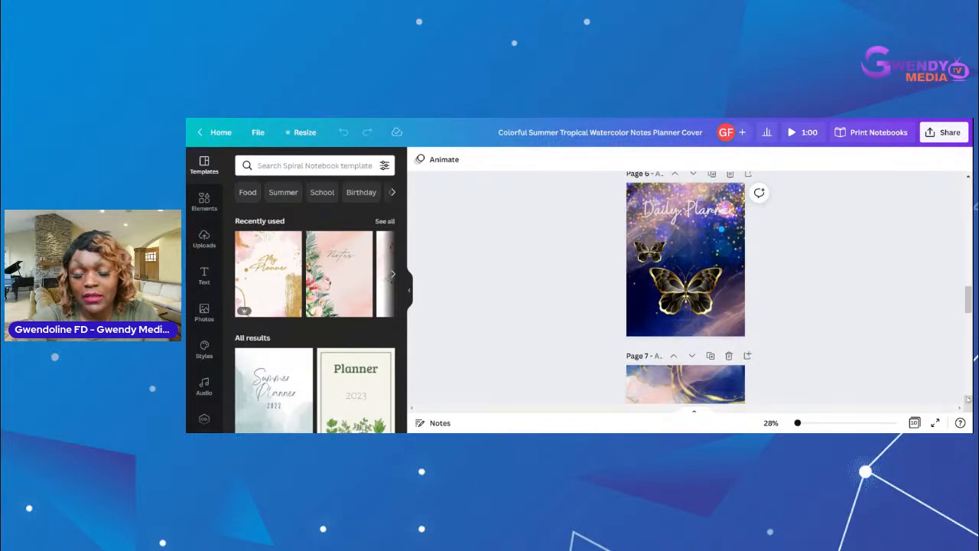
{"action": "left_click", "coordinate": [968, 399]}
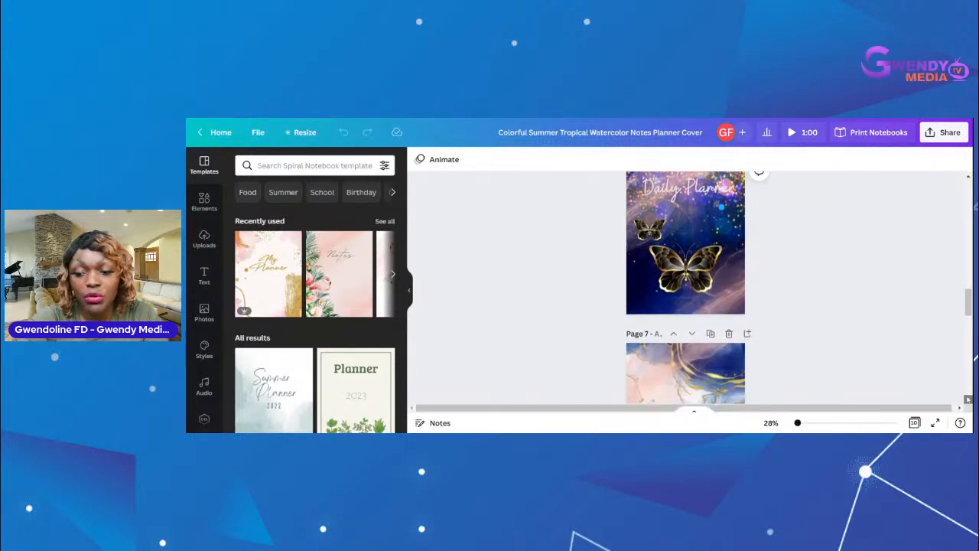
{"action": "left_click", "coordinate": [967, 399]}
{"action": "left_click", "coordinate": [967, 399]}
{"action": "left_click", "coordinate": [968, 399]}
{"action": "left_click", "coordinate": [968, 399]}
{"action": "left_click", "coordinate": [967, 400]}
{"action": "left_click", "coordinate": [967, 399]}
{"action": "left_click", "coordinate": [968, 399]}
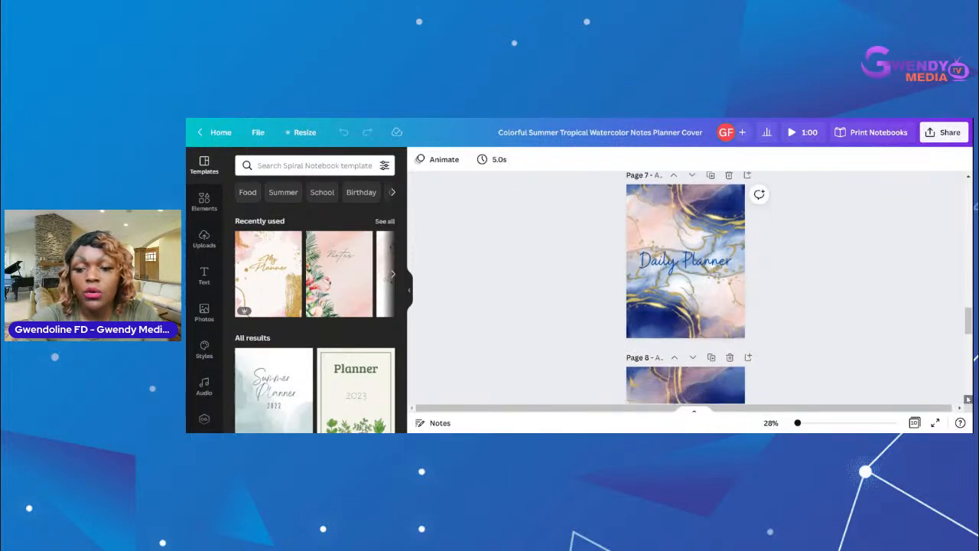
Examine the Kingdom Dad Goals Planner, Kingdom Dad Daily Planner and Kingdom Mom Daily Planner covers on pages 8 to 10.
{"action": "left_click", "coordinate": [968, 399]}
{"action": "left_click", "coordinate": [968, 399]}
{"action": "left_click", "coordinate": [967, 399]}
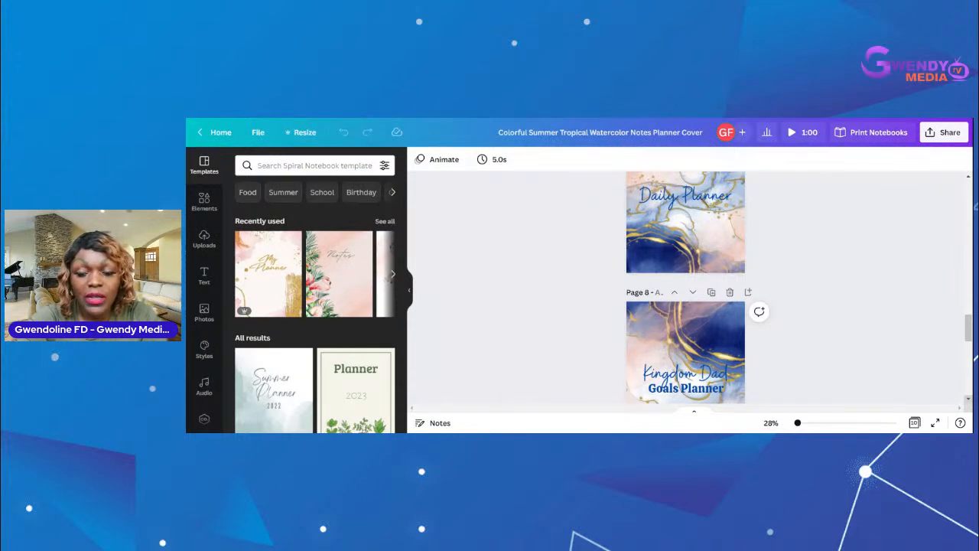
{"action": "scroll", "coordinate": [969, 399], "scroll_direction": "down", "scroll_amount": 3}
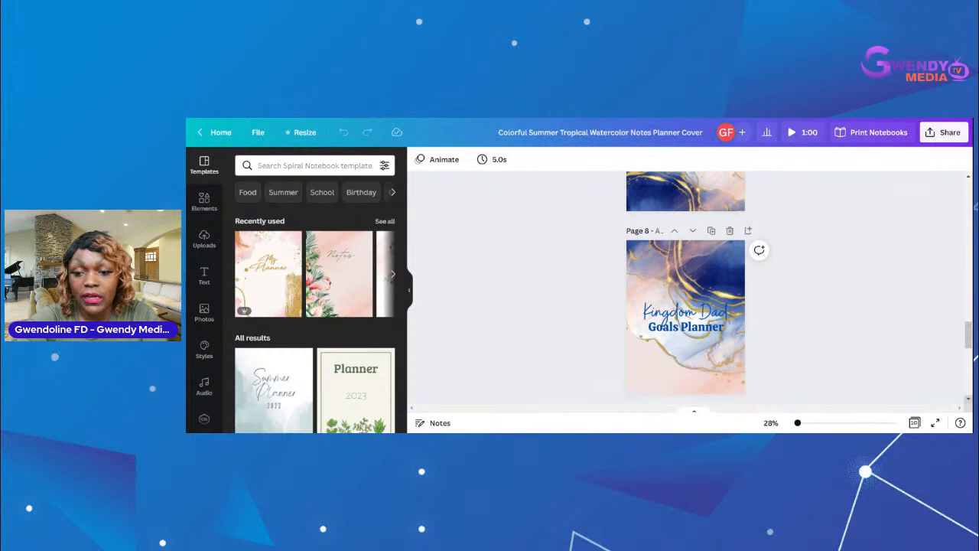
{"action": "scroll", "coordinate": [685, 291], "scroll_direction": "down", "scroll_amount": 1}
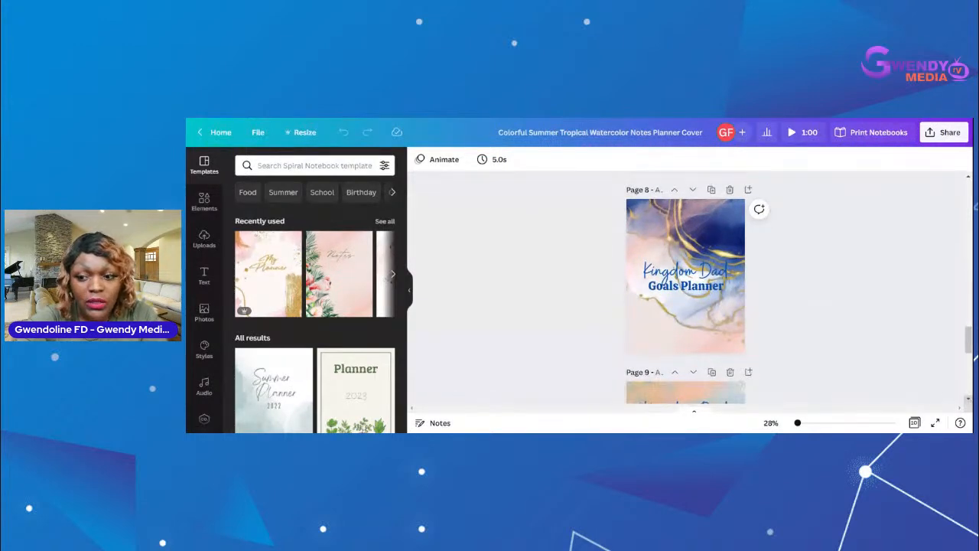
{"action": "scroll", "coordinate": [685, 291], "scroll_direction": "down", "scroll_amount": 4}
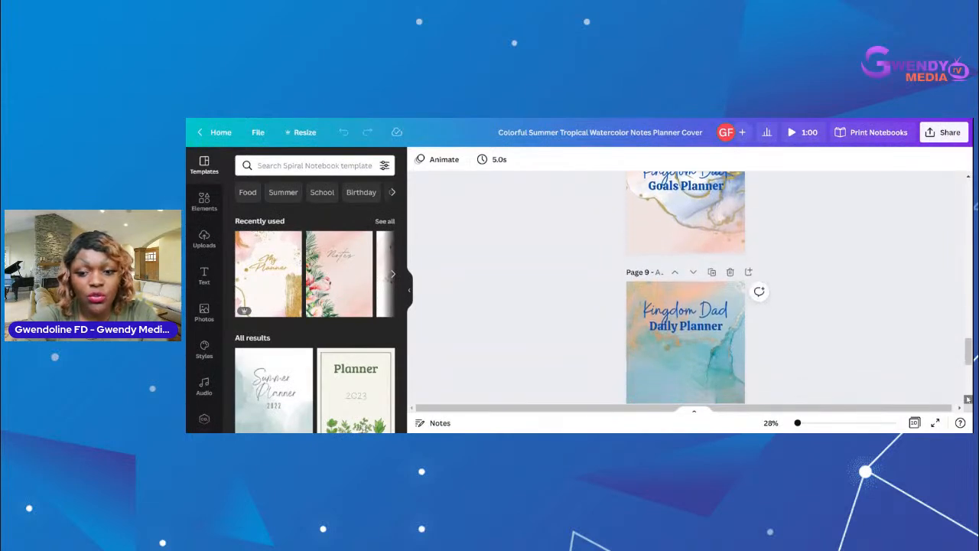
{"action": "scroll", "coordinate": [685, 290], "scroll_direction": "down", "scroll_amount": 3}
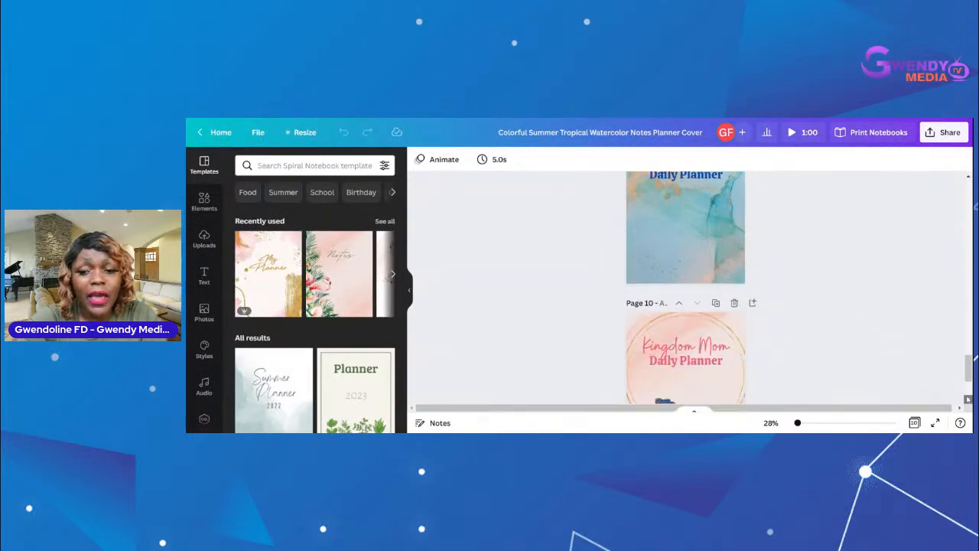
{"action": "scroll", "coordinate": [686, 291], "scroll_direction": "down", "scroll_amount": 2}
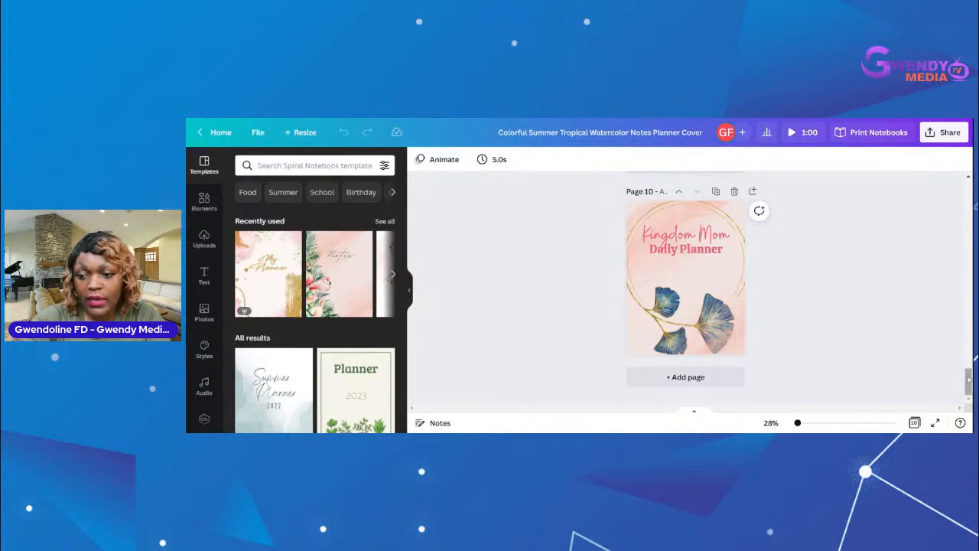
Go back to the flamingo covers on pages 3 and 4 and review the designs again through page 10.
{"action": "left_click_drag", "start_coordinate": [968, 379], "coordinate": [969, 244]}
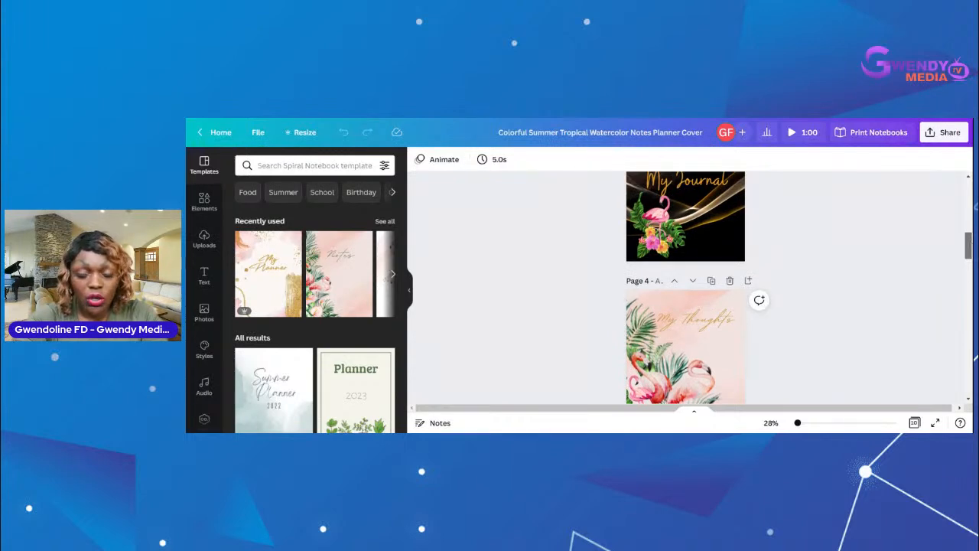
{"action": "left_click_drag", "start_coordinate": [969, 244], "coordinate": [969, 246]}
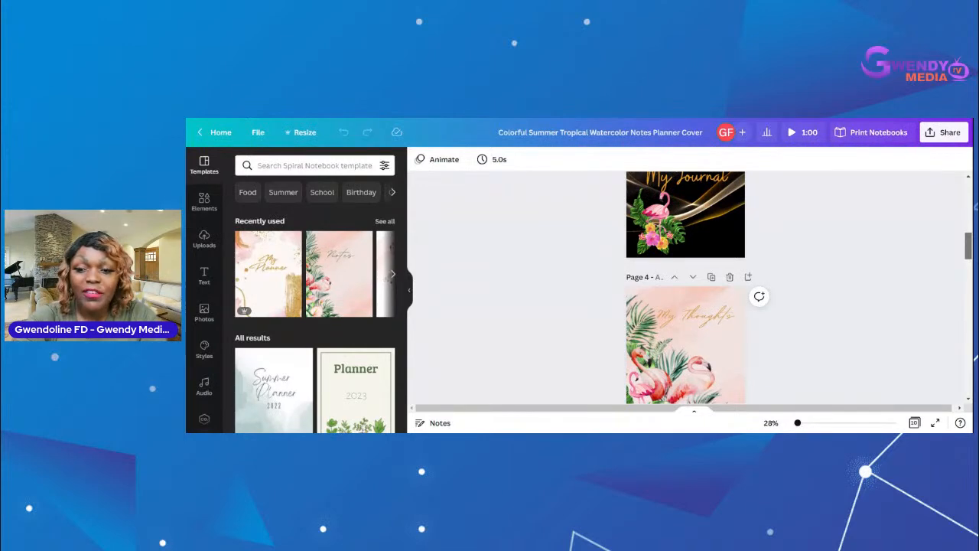
{"action": "left_click_drag", "start_coordinate": [969, 245], "coordinate": [969, 244]}
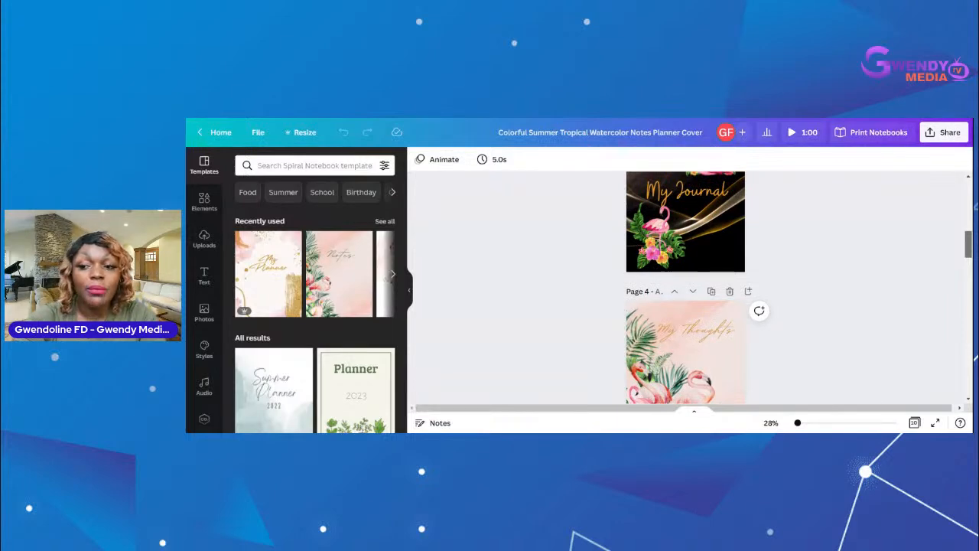
{"action": "left_click_drag", "start_coordinate": [969, 244], "coordinate": [969, 225]}
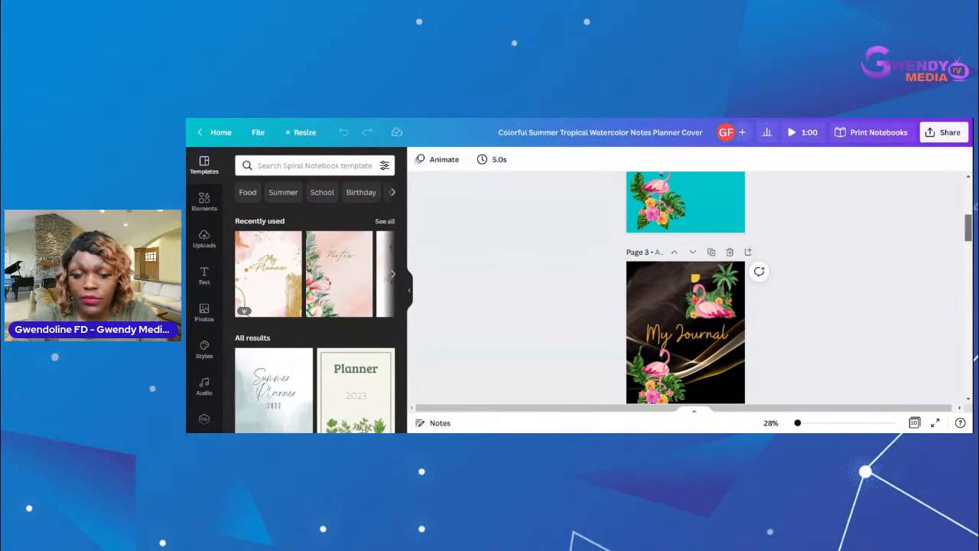
{"action": "left_click_drag", "start_coordinate": [969, 226], "coordinate": [969, 298]}
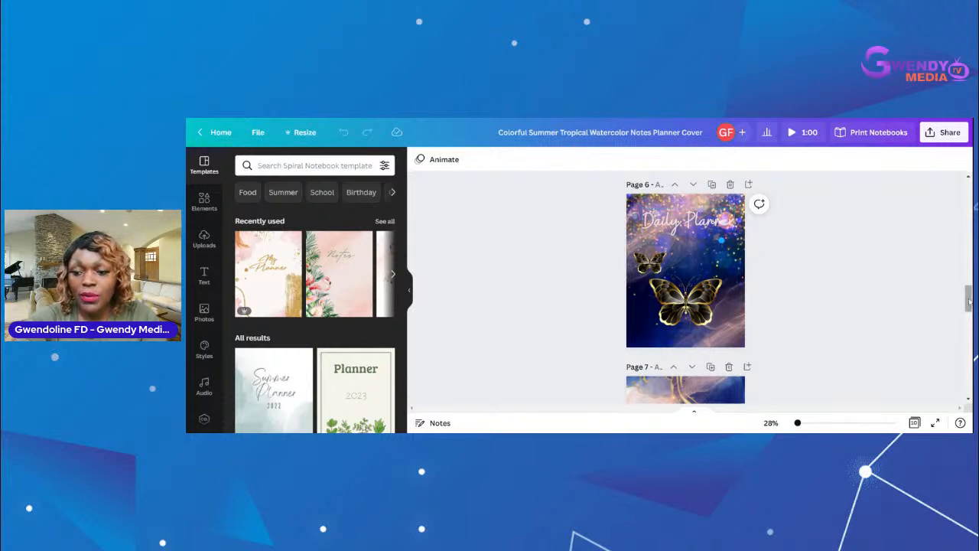
{"action": "left_click_drag", "start_coordinate": [967, 300], "coordinate": [968, 380]}
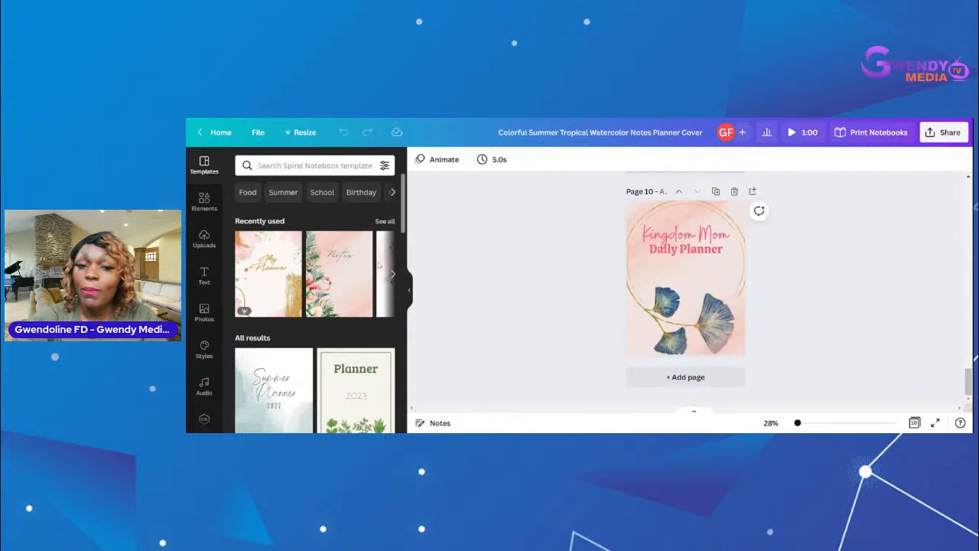
Leave the design for the home page and search the templates for "planner cover".
{"action": "left_click", "coordinate": [214, 134]}
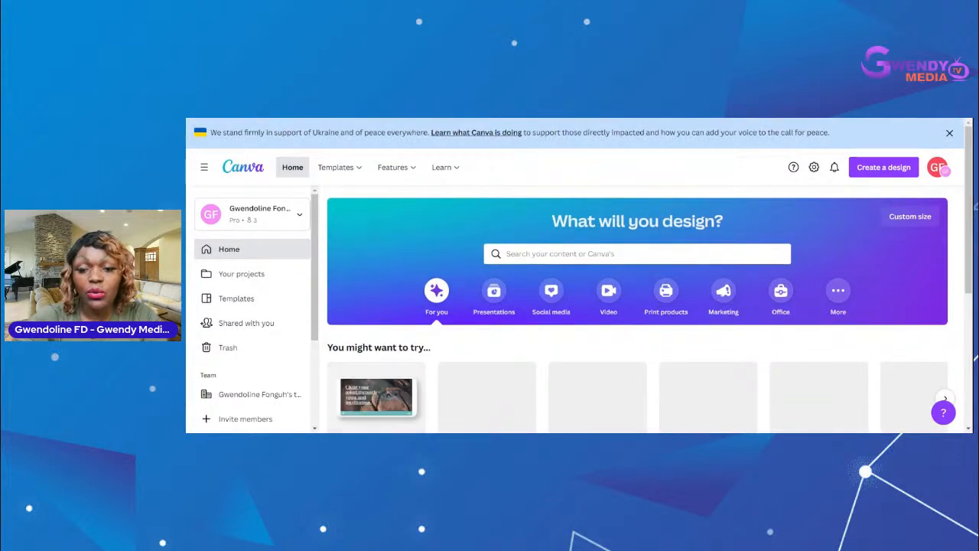
{"action": "left_click", "coordinate": [507, 253]}
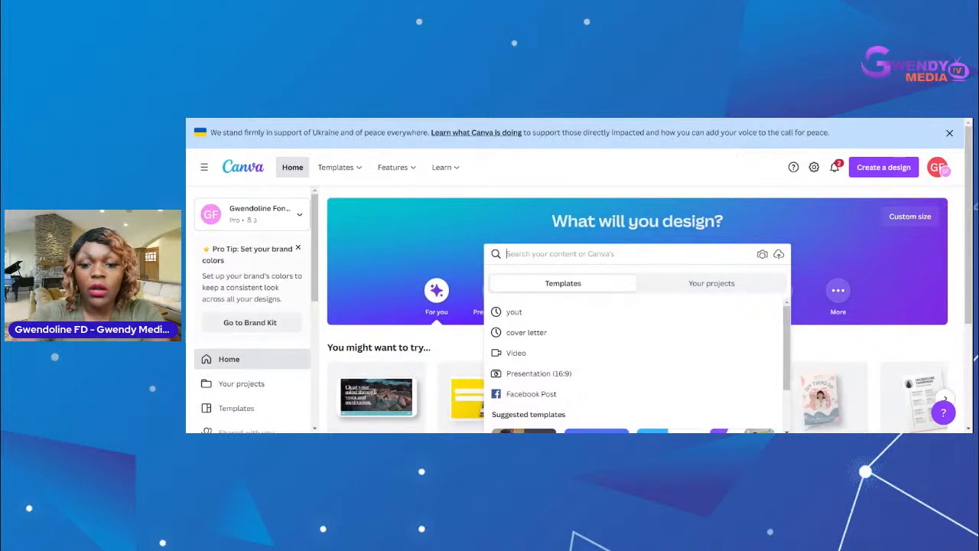
{"action": "type", "text": "plann"}
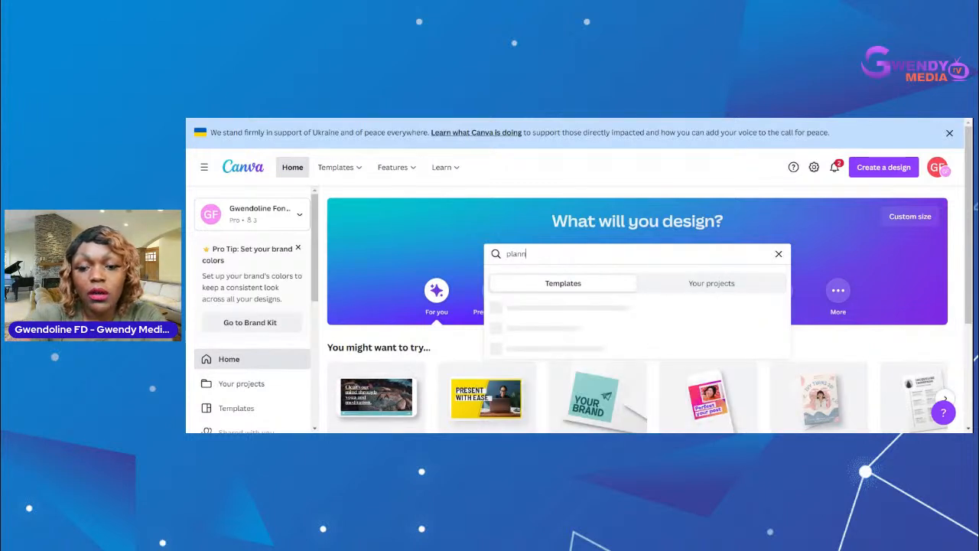
{"action": "type", "text": "er co"}
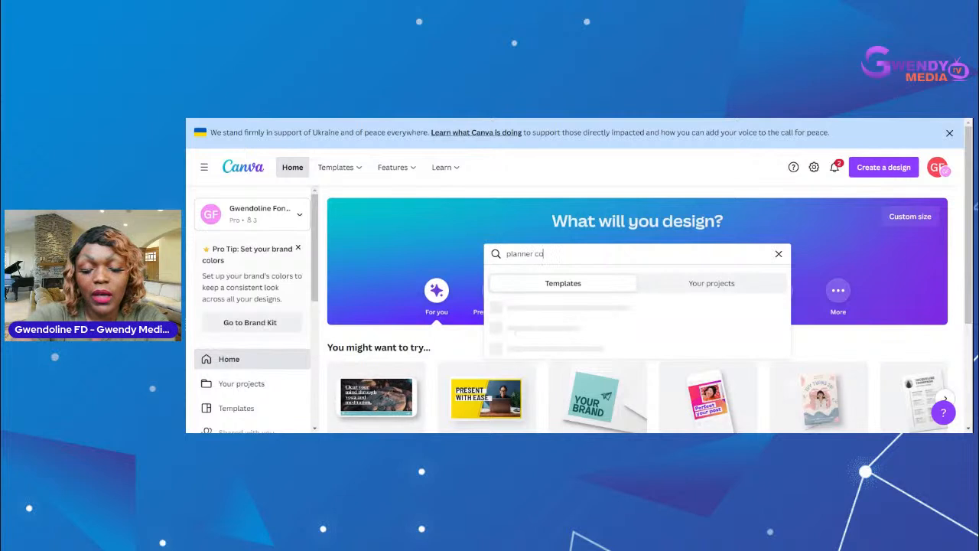
{"action": "type", "text": "vers"}
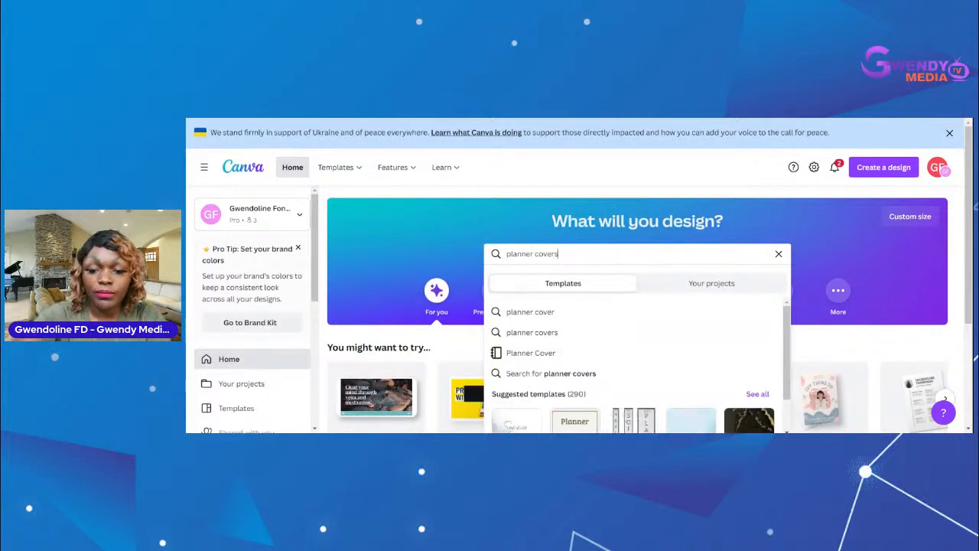
{"action": "left_click", "coordinate": [550, 312]}
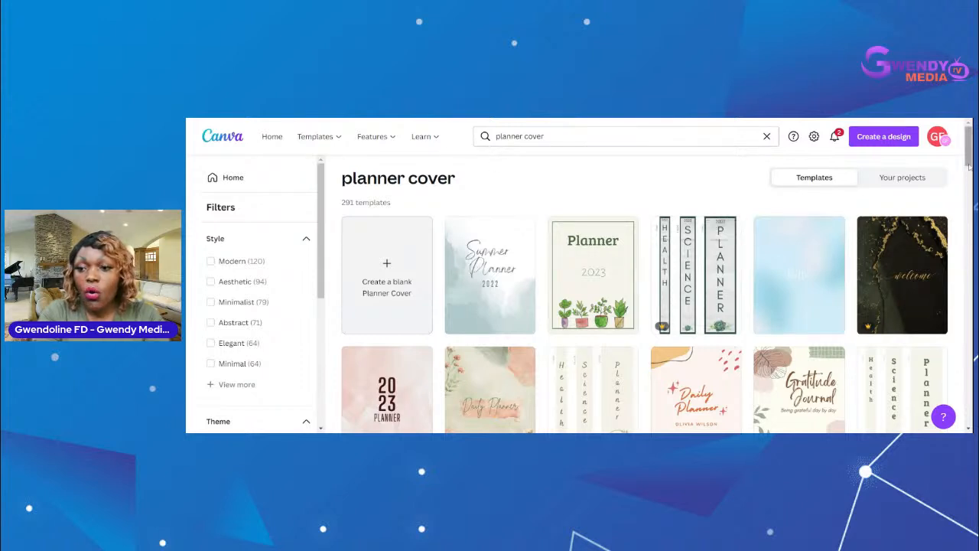
Browse the planner cover template results to examine the range of available planner, journal and notebook styles.
{"action": "left_click_drag", "start_coordinate": [968, 166], "coordinate": [968, 200]}
{"action": "scroll", "coordinate": [644, 293], "scroll_direction": "down", "scroll_amount": 3}
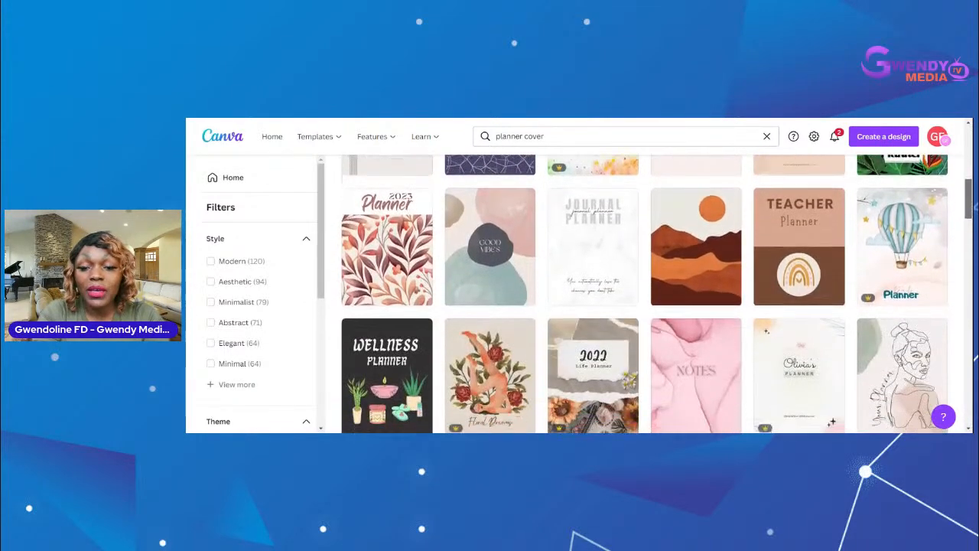
{"action": "scroll", "coordinate": [644, 293], "scroll_direction": "down", "scroll_amount": 1}
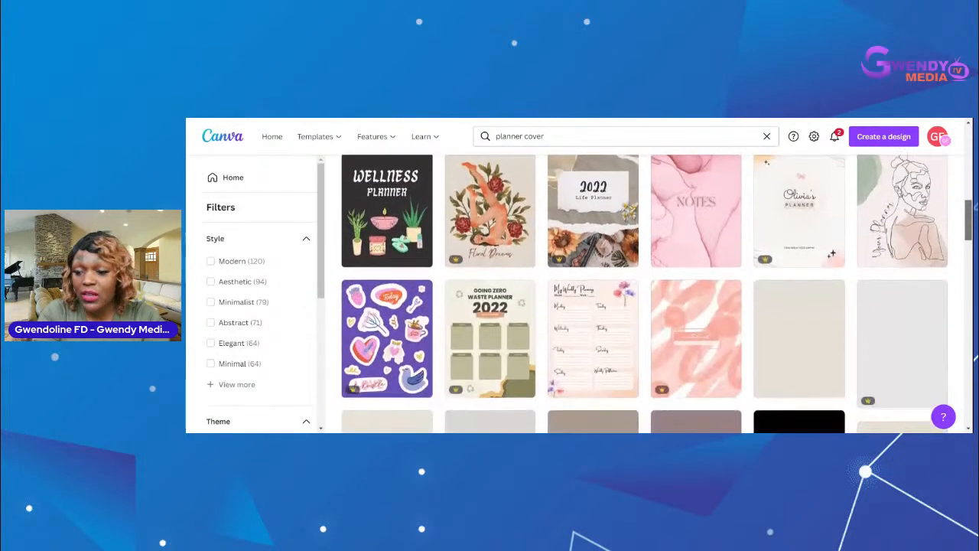
{"action": "scroll", "coordinate": [644, 293], "scroll_direction": "down", "scroll_amount": 1}
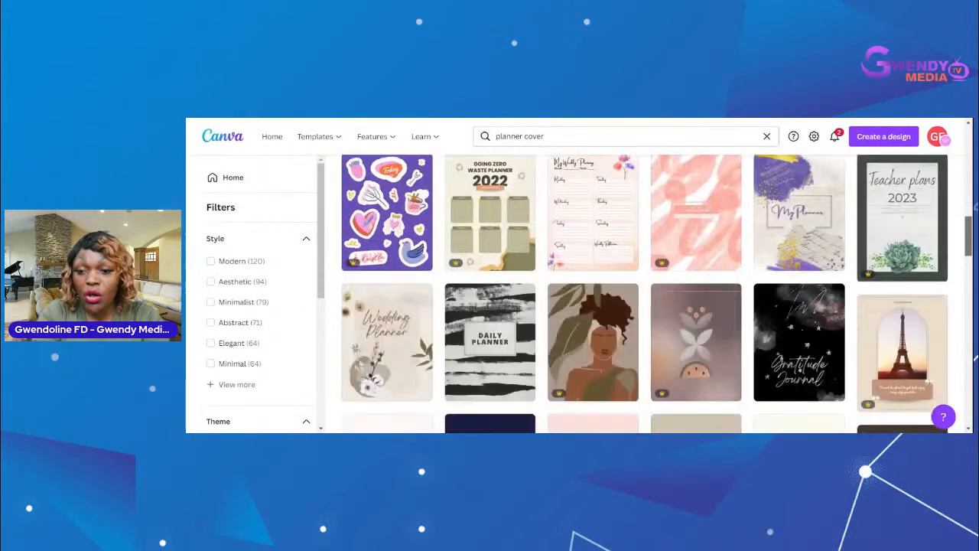
{"action": "scroll", "coordinate": [644, 293], "scroll_direction": "down", "scroll_amount": 1}
{"action": "scroll", "coordinate": [644, 293], "scroll_direction": "down", "scroll_amount": 1}
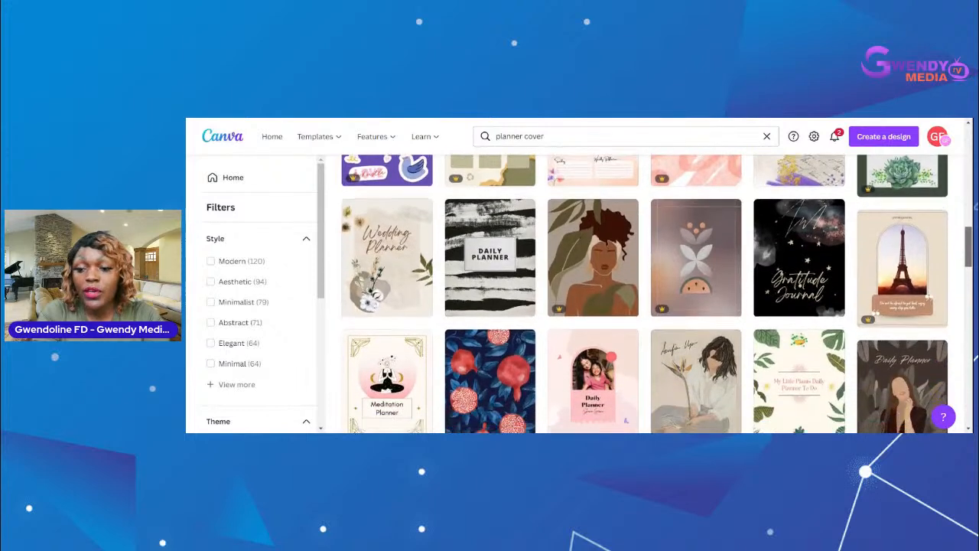
{"action": "scroll", "coordinate": [644, 293], "scroll_direction": "down", "scroll_amount": 2}
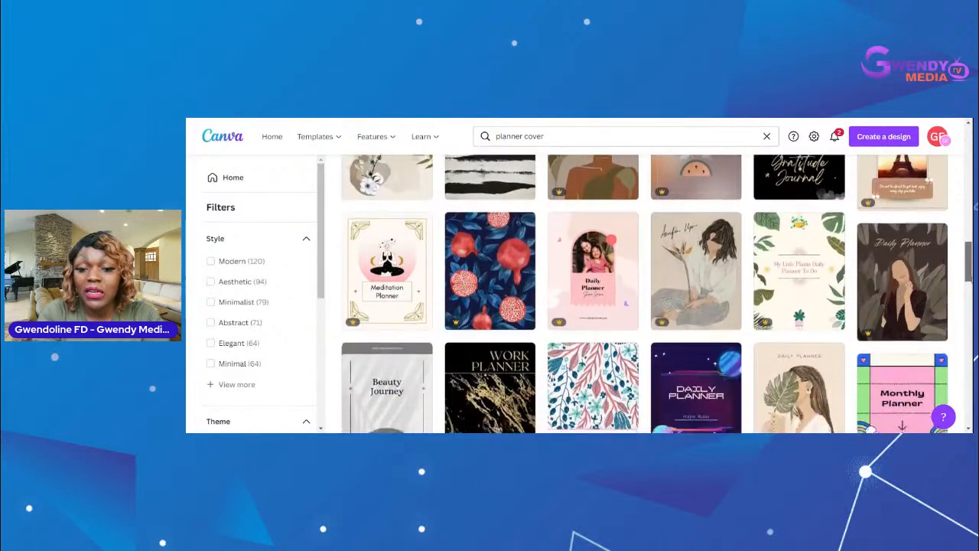
{"action": "scroll", "coordinate": [644, 293], "scroll_direction": "down", "scroll_amount": 3}
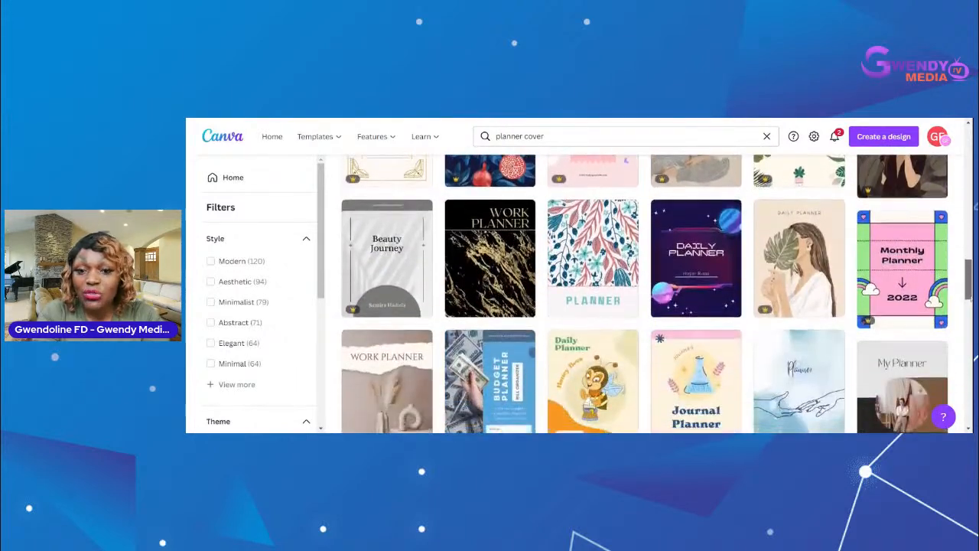
{"action": "scroll", "coordinate": [644, 293], "scroll_direction": "down", "scroll_amount": 4}
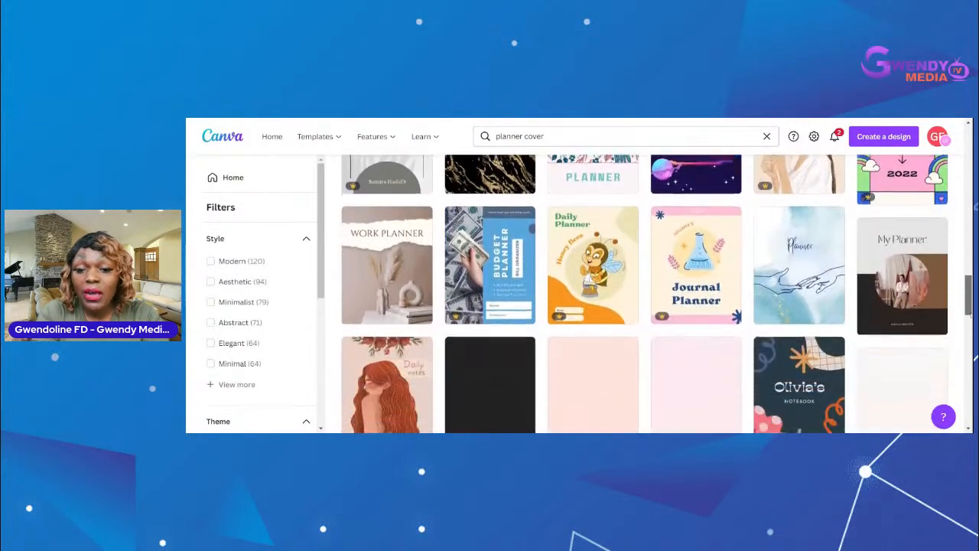
{"action": "scroll", "coordinate": [644, 293], "scroll_direction": "down", "scroll_amount": 2}
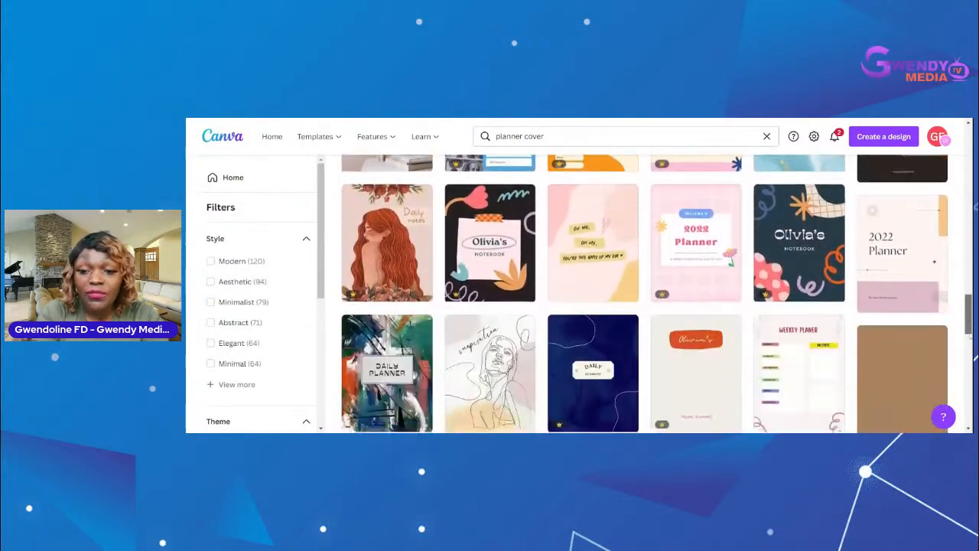
{"action": "scroll", "coordinate": [644, 293], "scroll_direction": "down", "scroll_amount": 2}
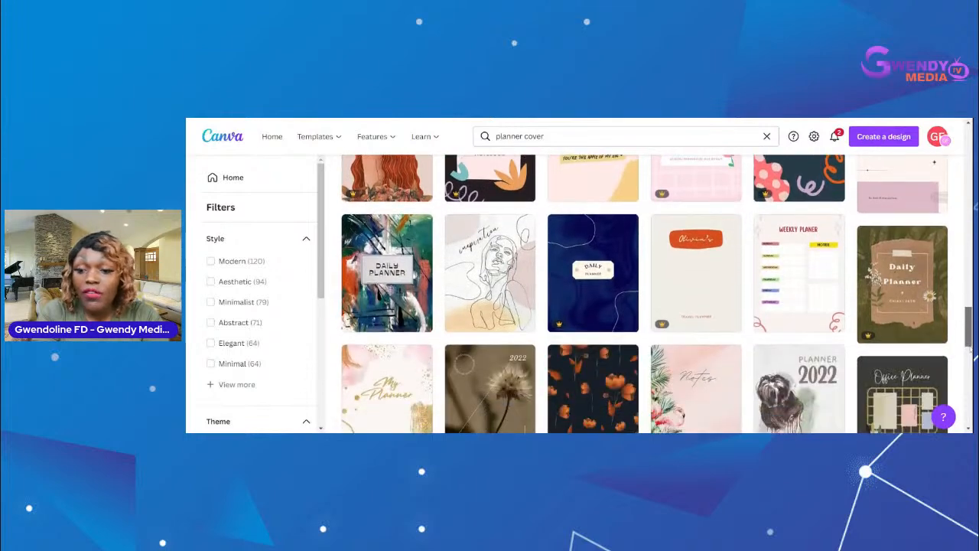
{"action": "scroll", "coordinate": [644, 293], "scroll_direction": "down", "scroll_amount": 3}
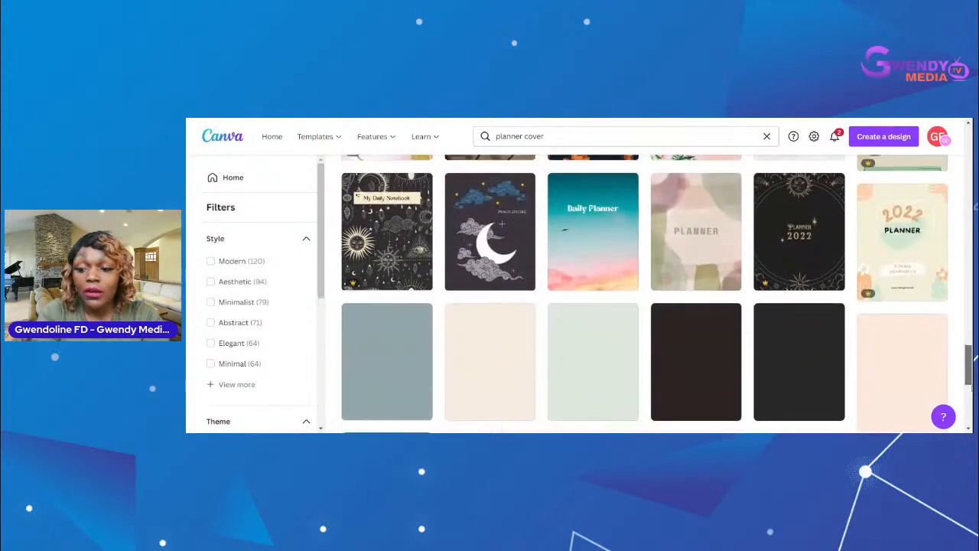
{"action": "scroll", "coordinate": [644, 293], "scroll_direction": "down", "scroll_amount": 1}
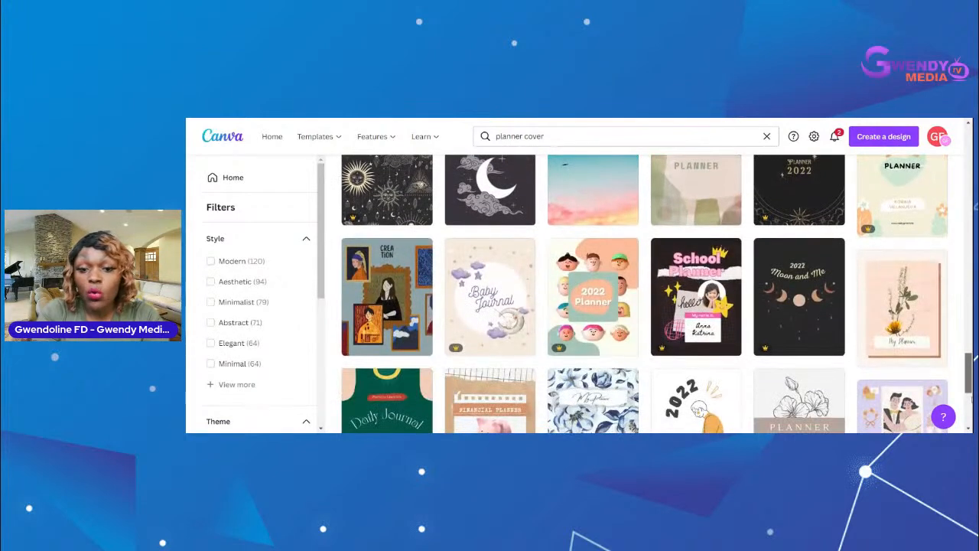
{"action": "scroll", "coordinate": [644, 293], "scroll_direction": "down", "scroll_amount": 4}
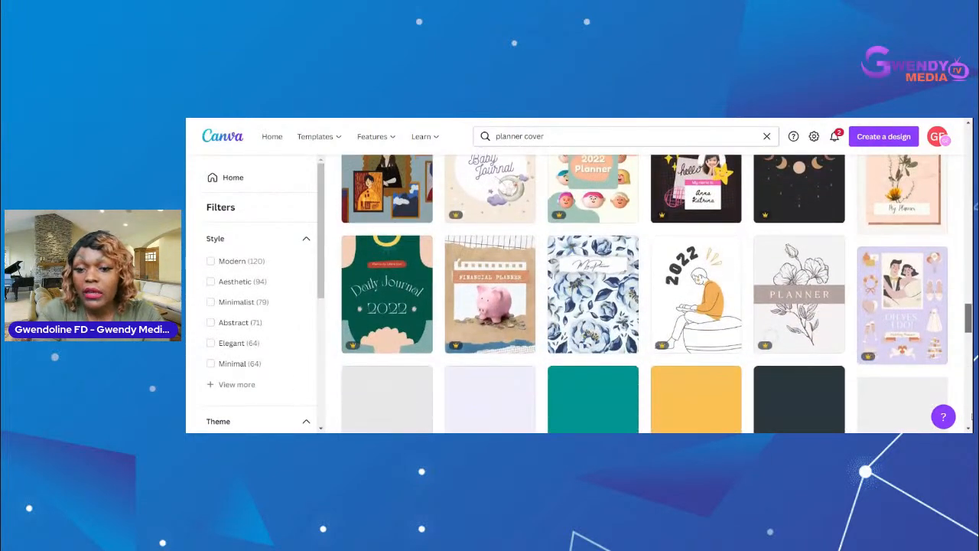
{"action": "scroll", "coordinate": [643, 293], "scroll_direction": "down", "scroll_amount": 6}
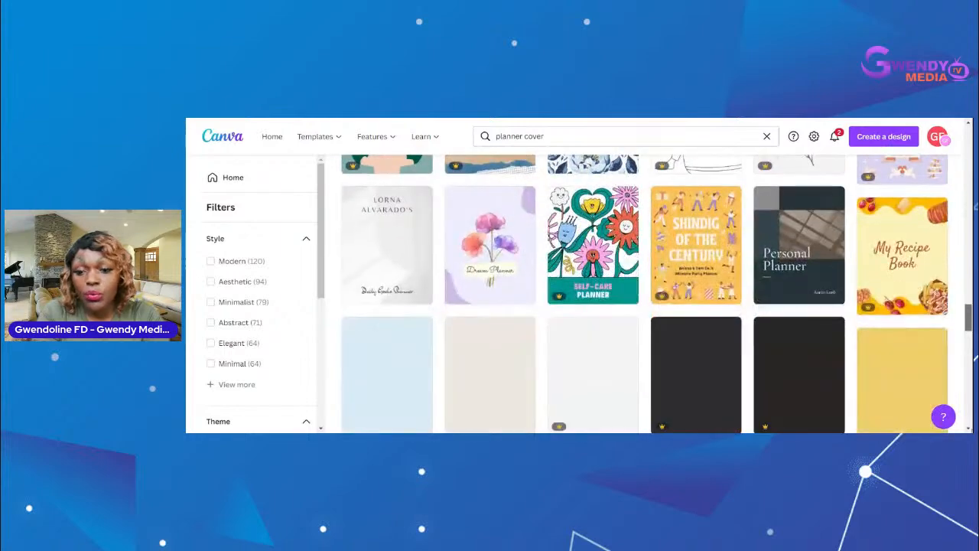
Create a blank Planner Cover design and look through the spiral notebook templates offered for it.
{"action": "left_click_drag", "start_coordinate": [967, 320], "coordinate": [967, 143]}
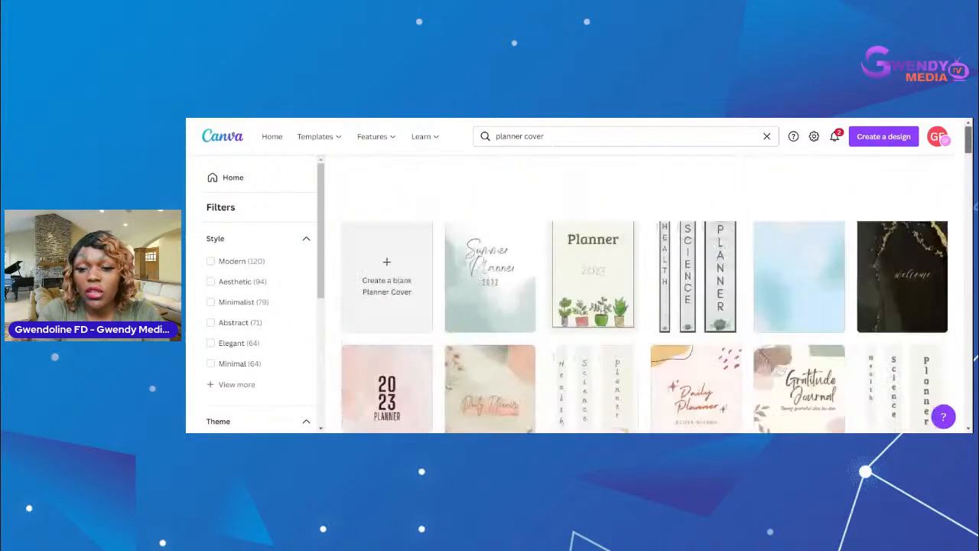
{"action": "left_click", "coordinate": [396, 275]}
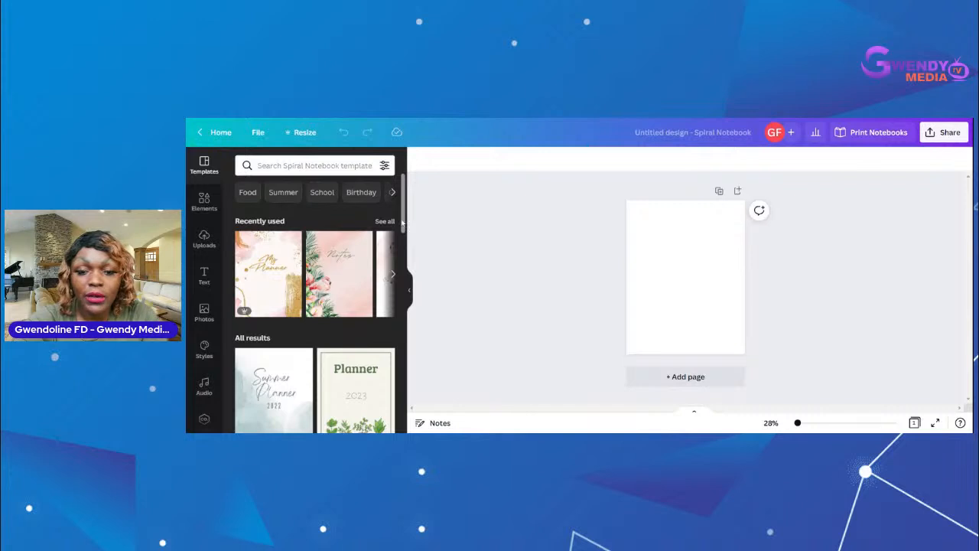
{"action": "left_click_drag", "start_coordinate": [403, 223], "coordinate": [407, 262]}
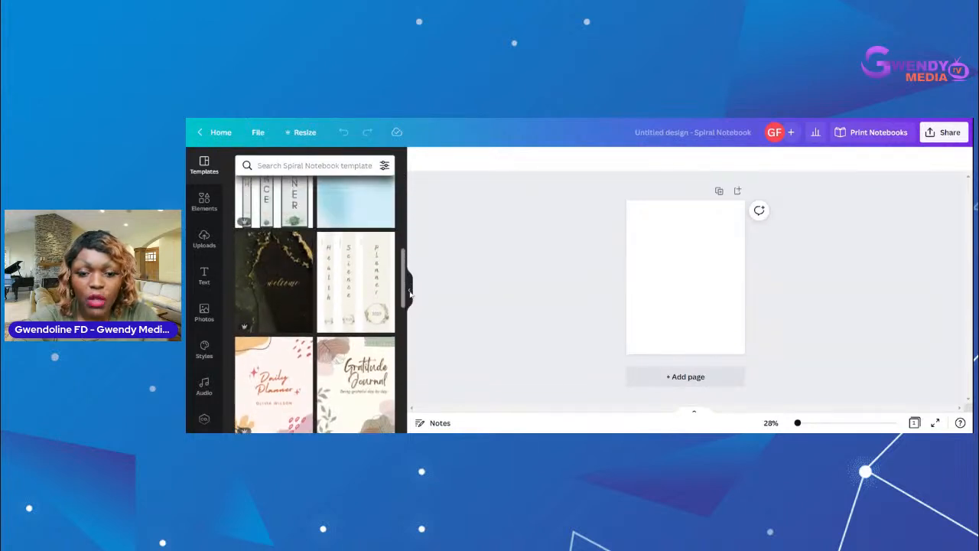
{"action": "left_click_drag", "start_coordinate": [410, 288], "coordinate": [410, 311]}
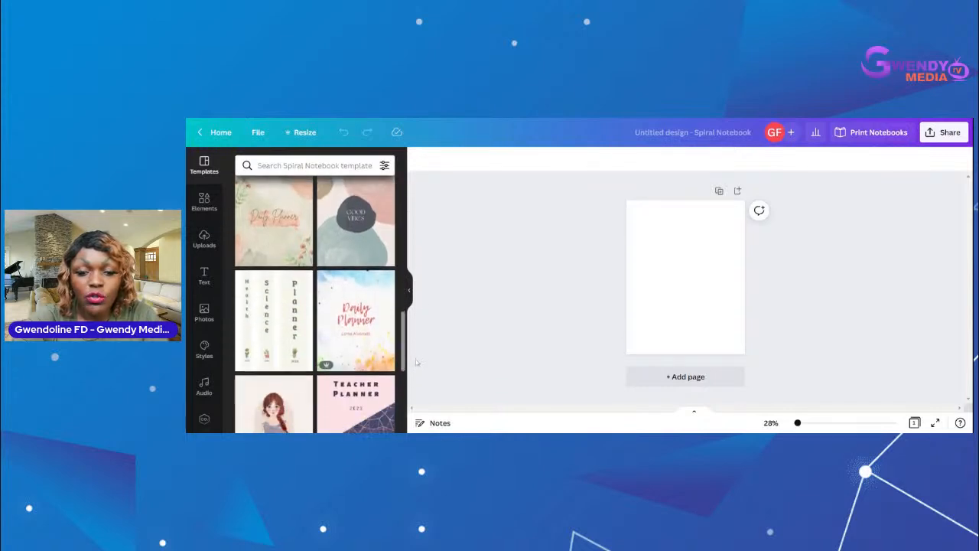
Fill the blank notebook page with the Daily Planner template that has dark tropical leaves and flowers.
{"action": "left_click_drag", "start_coordinate": [417, 364], "coordinate": [418, 424]}
{"action": "left_click", "coordinate": [278, 323]}
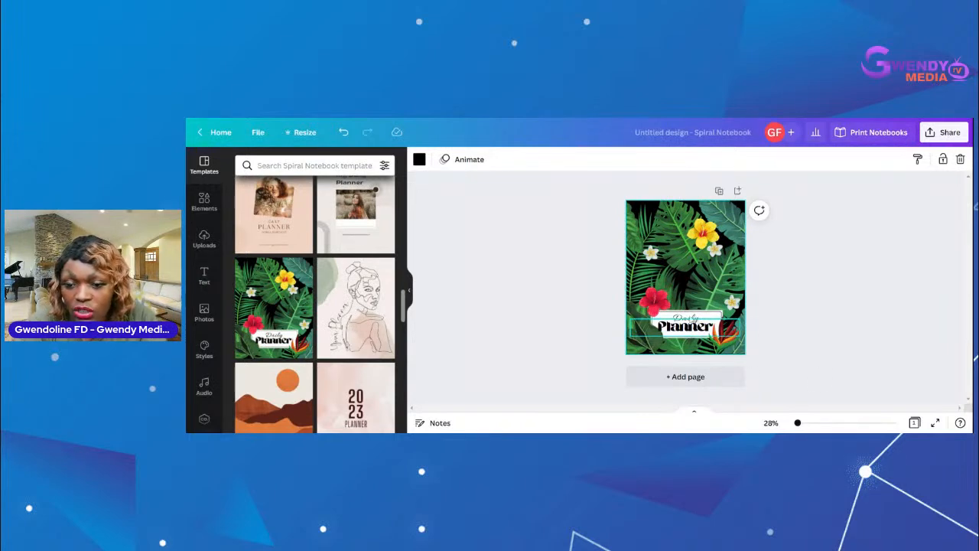
{"action": "left_click", "coordinate": [862, 292]}
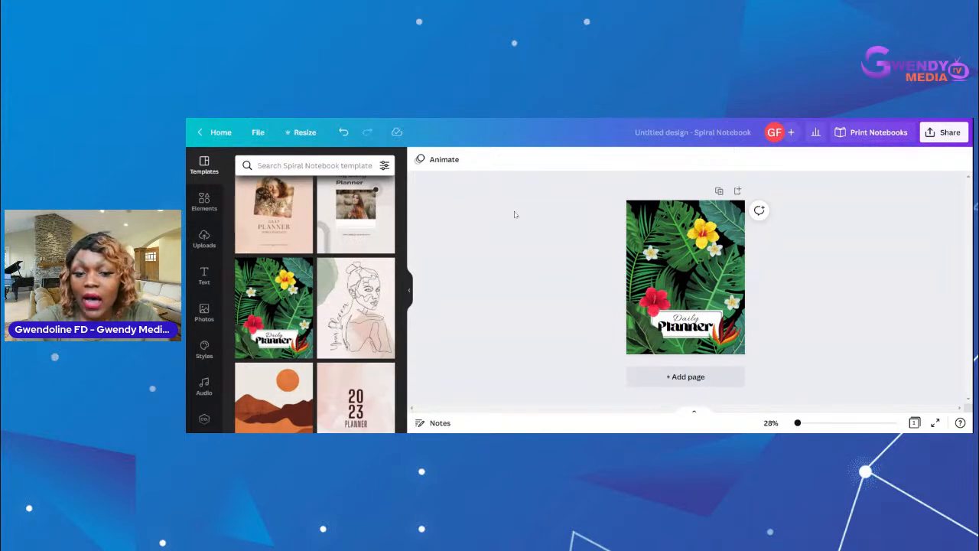
Select the cover's leaf image and look through all the magic recommendation photos for matching tropical pictures.
{"action": "left_click", "coordinate": [676, 229]}
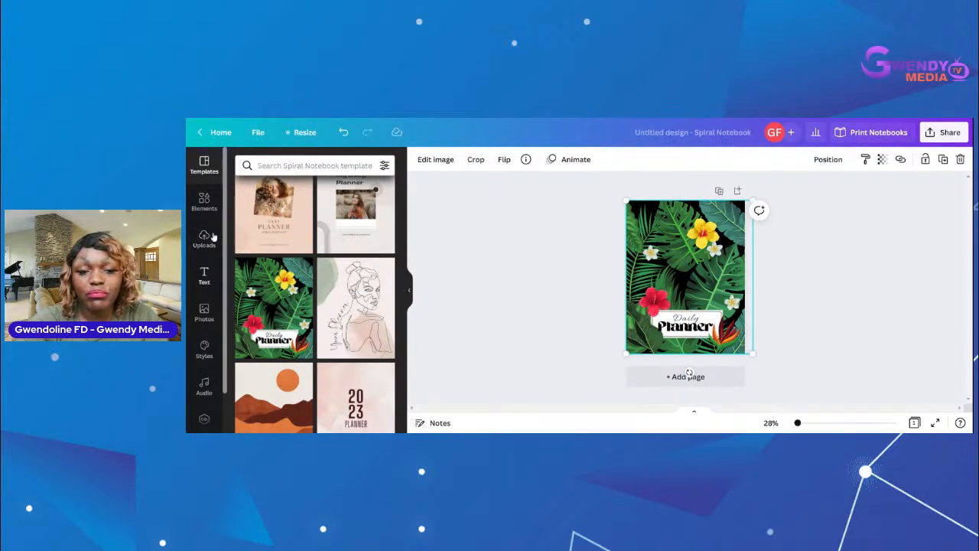
{"action": "left_click", "coordinate": [206, 315]}
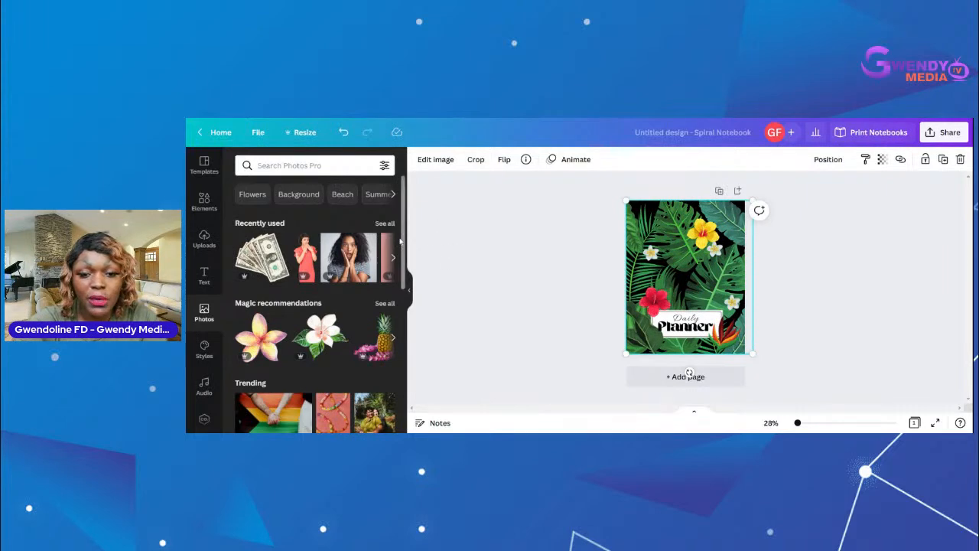
{"action": "left_click_drag", "start_coordinate": [405, 241], "coordinate": [414, 289]}
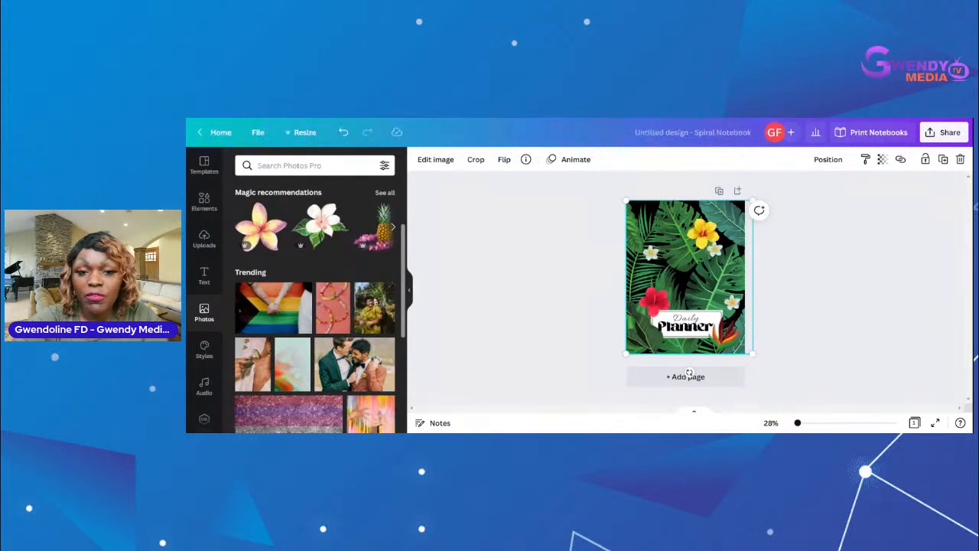
{"action": "left_click", "coordinate": [382, 193]}
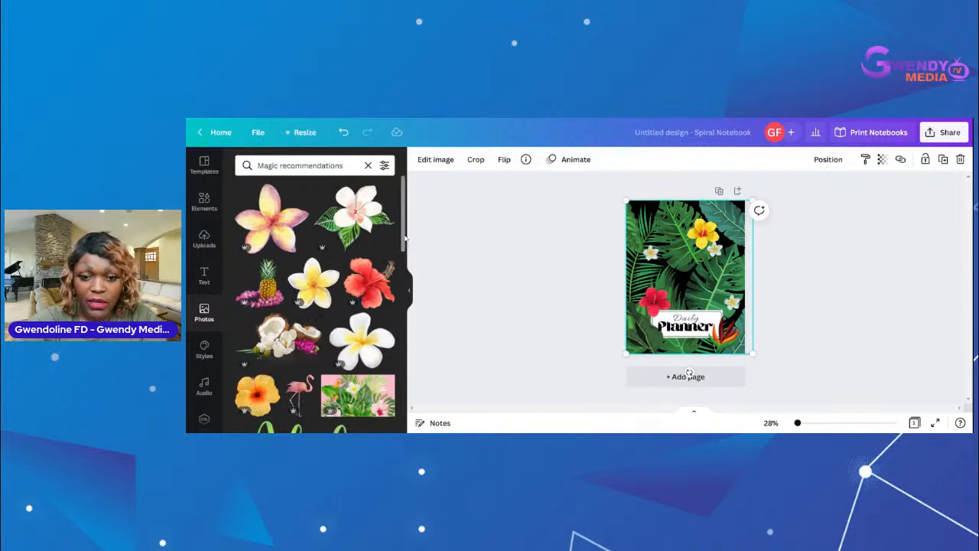
{"action": "left_click_drag", "start_coordinate": [403, 235], "coordinate": [407, 365]}
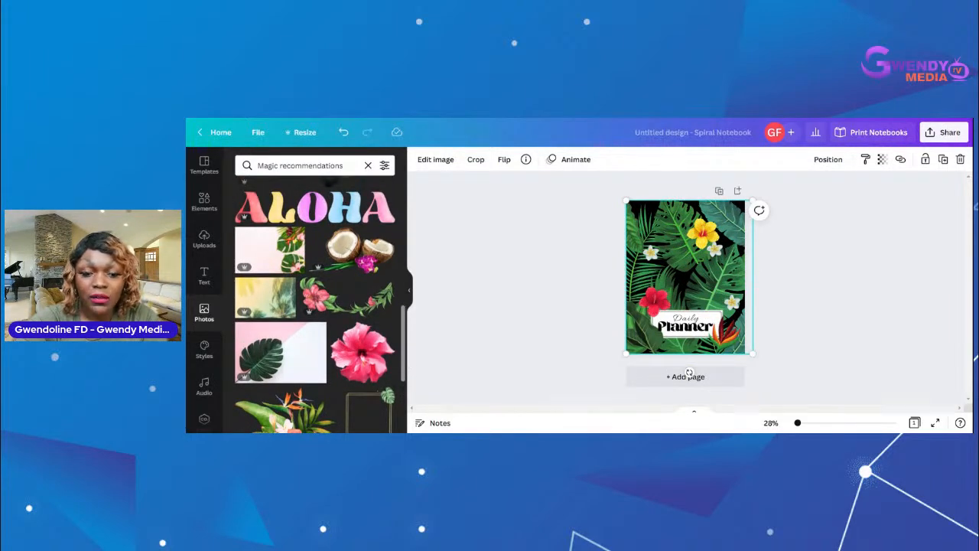
{"action": "mouse_move", "coordinate": [408, 365]}
{"action": "left_mouse_down"}
{"action": "mouse_move", "coordinate": [408, 418]}
{"action": "mouse_move", "coordinate": [420, 351]}
{"action": "mouse_move", "coordinate": [417, 237]}
{"action": "mouse_move", "coordinate": [387, 431]}
{"action": "mouse_move", "coordinate": [394, 363]}
{"action": "left_mouse_up"}
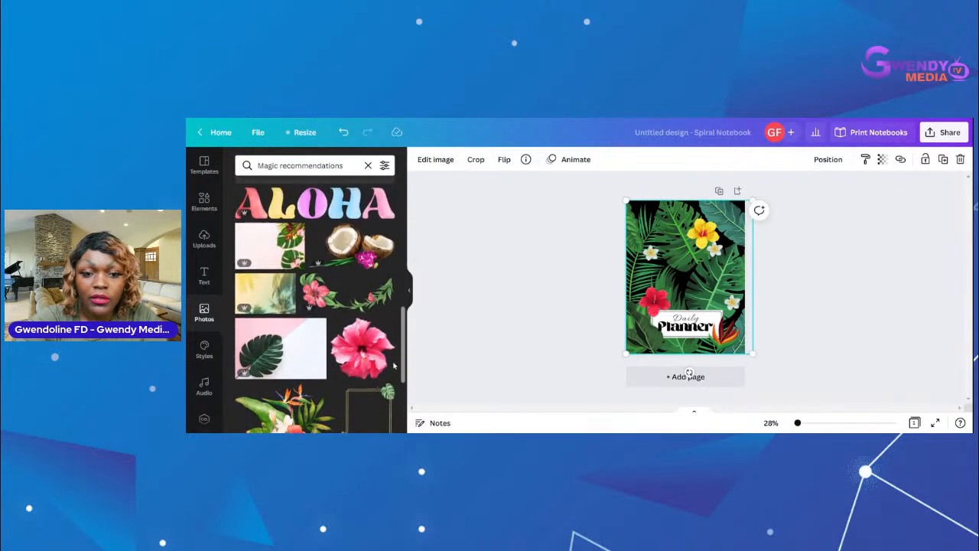
{"action": "mouse_move", "coordinate": [278, 241]}
{"action": "left_mouse_down"}
{"action": "mouse_move", "coordinate": [561, 213]}
{"action": "mouse_move", "coordinate": [670, 219]}
{"action": "mouse_move", "coordinate": [703, 315]}
{"action": "mouse_move", "coordinate": [669, 325]}
{"action": "mouse_move", "coordinate": [685, 222]}
{"action": "mouse_move", "coordinate": [657, 244]}
{"action": "mouse_move", "coordinate": [692, 229]}
{"action": "mouse_move", "coordinate": [677, 212]}
{"action": "mouse_move", "coordinate": [673, 229]}
{"action": "mouse_move", "coordinate": [644, 214]}
{"action": "mouse_move", "coordinate": [281, 229]}
{"action": "left_mouse_up"}
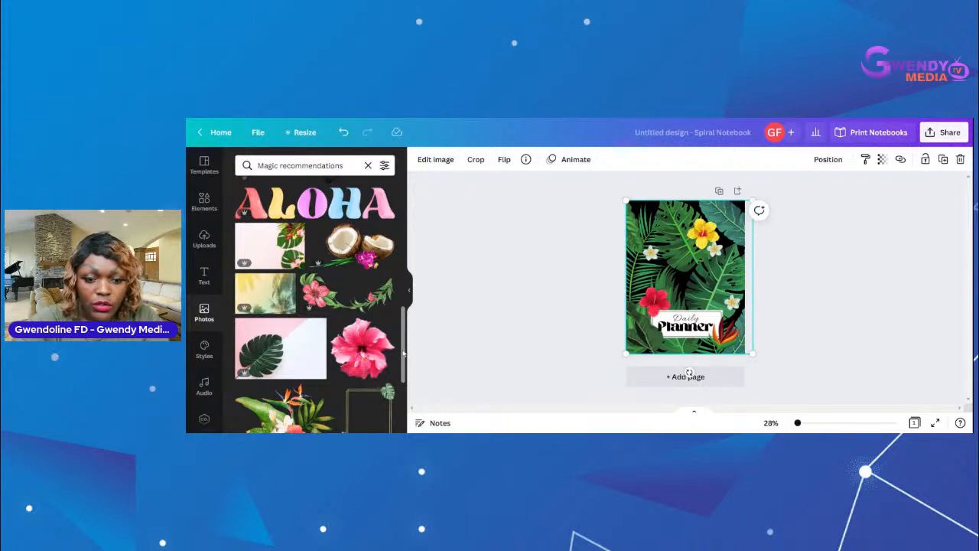
Open the Background collection from the additional Canva apps.
{"action": "scroll", "coordinate": [224, 311], "scroll_direction": "down", "scroll_amount": 2}
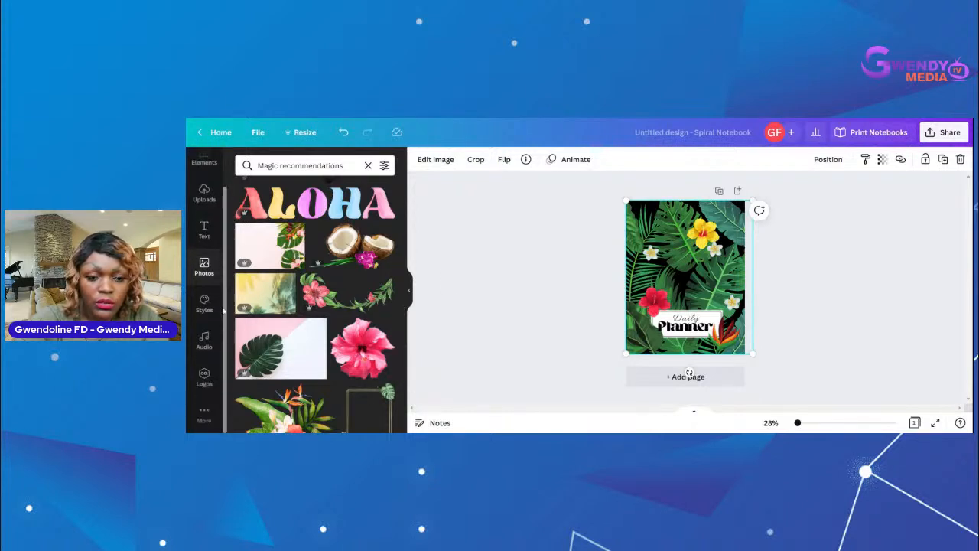
{"action": "left_click", "coordinate": [204, 413]}
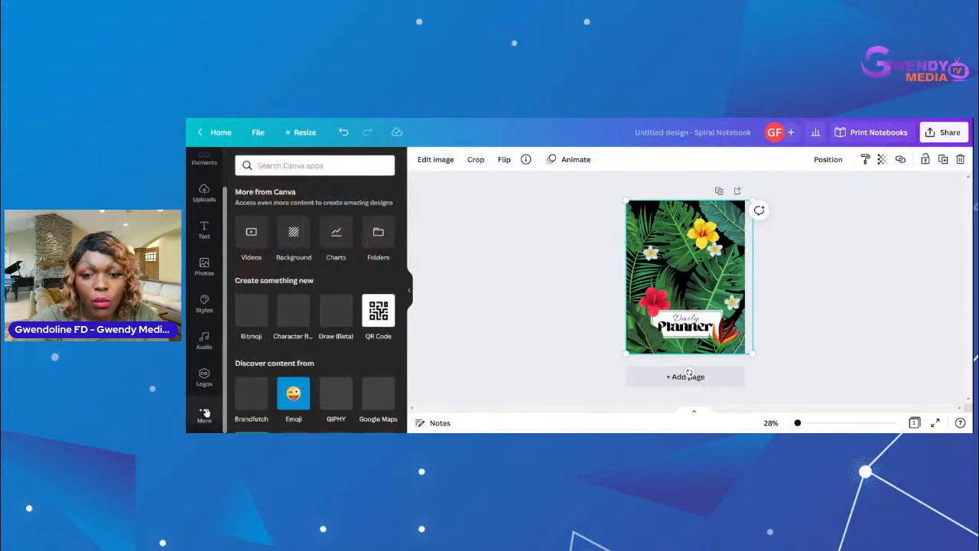
{"action": "left_click", "coordinate": [292, 234]}
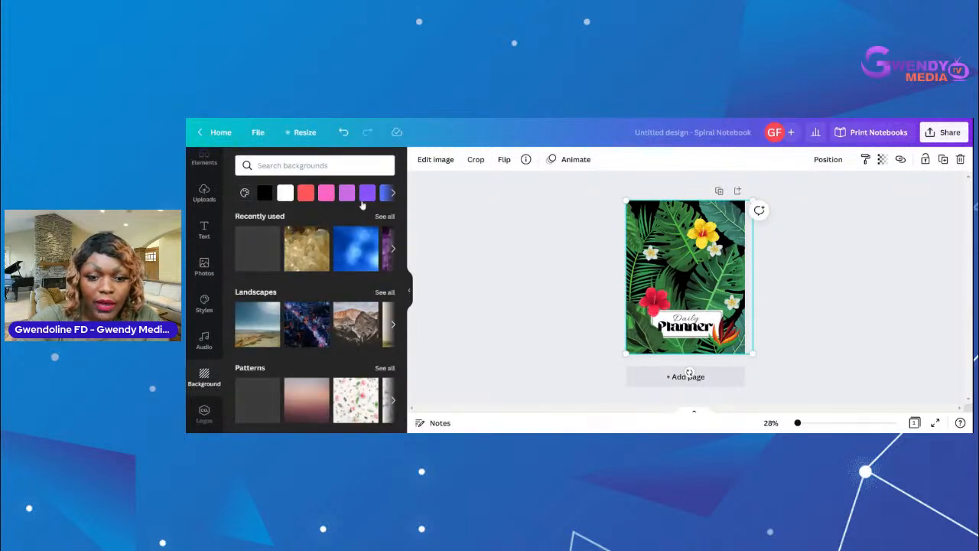
Try the gold crystal background and the rainbow glitter background from the recently used ones on the cover.
{"action": "left_click", "coordinate": [313, 252]}
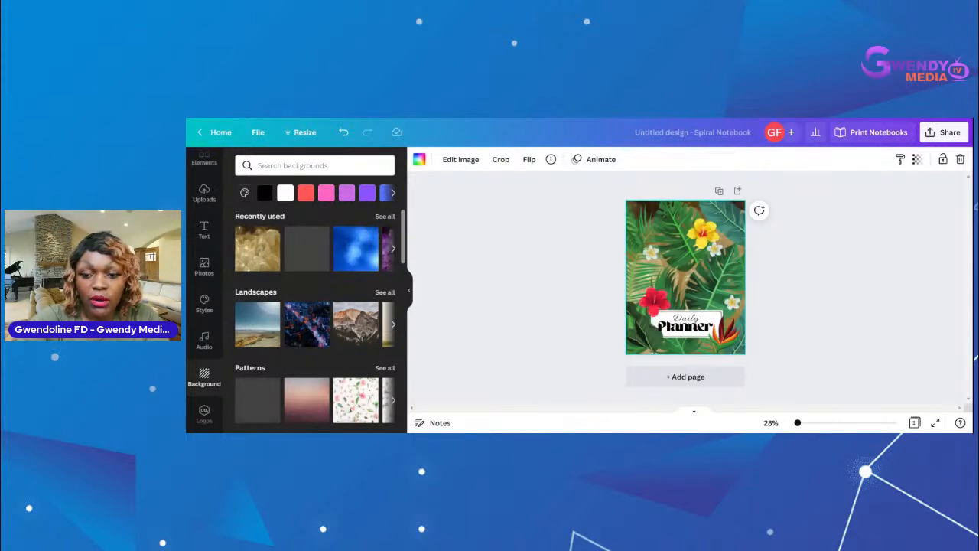
{"action": "left_click", "coordinate": [394, 248]}
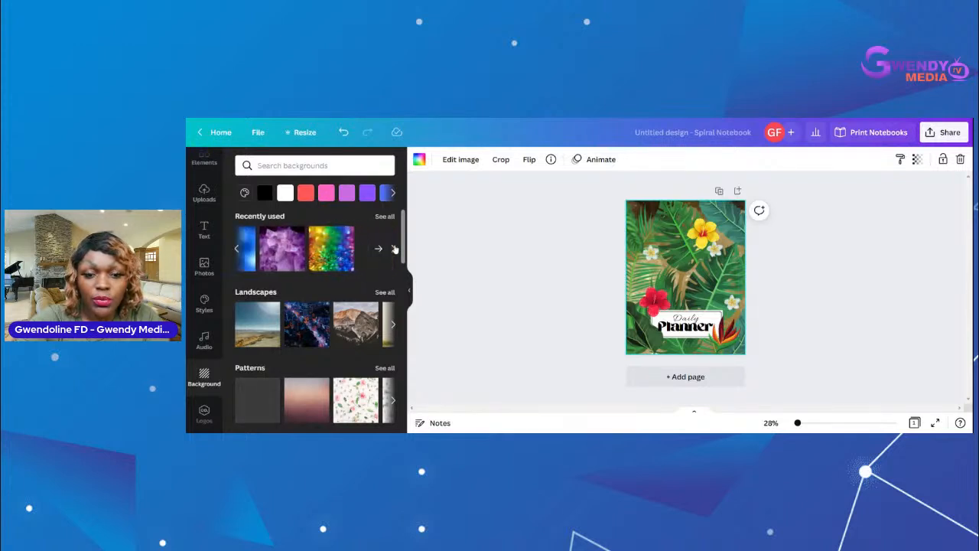
{"action": "left_click", "coordinate": [330, 247]}
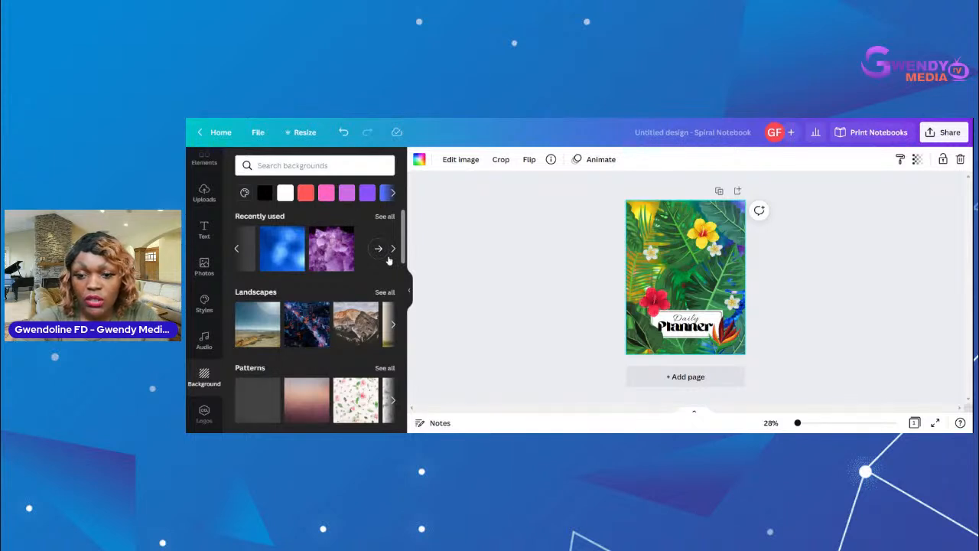
Pull the large leaf image off-centre and delete it from the cover so only the background lies behind the flowers.
{"action": "left_click", "coordinate": [675, 235]}
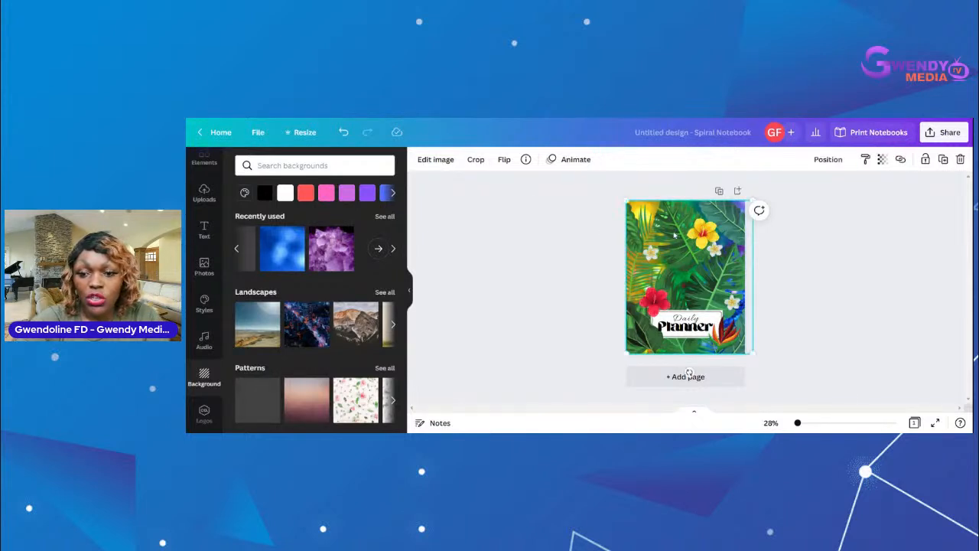
{"action": "left_click_drag", "start_coordinate": [674, 235], "coordinate": [655, 250]}
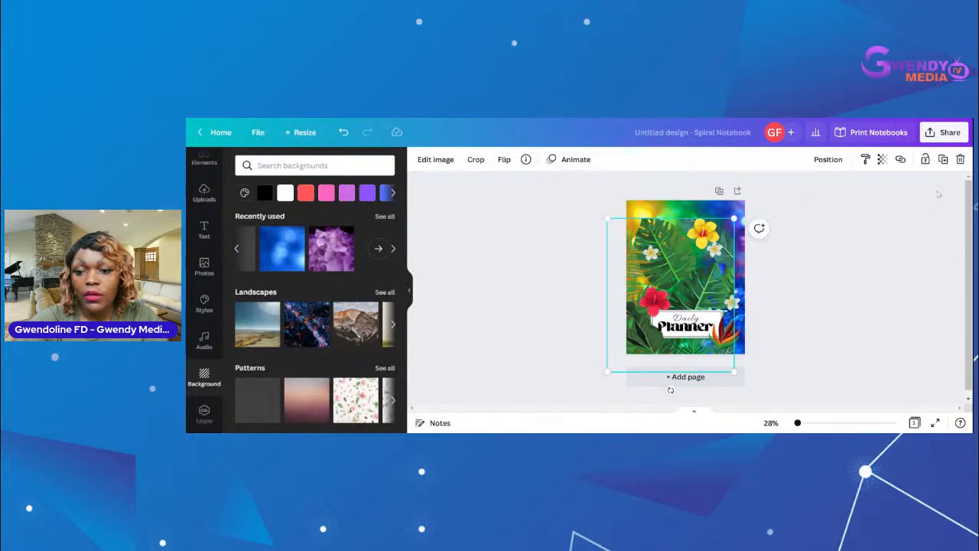
{"action": "left_click", "coordinate": [960, 160]}
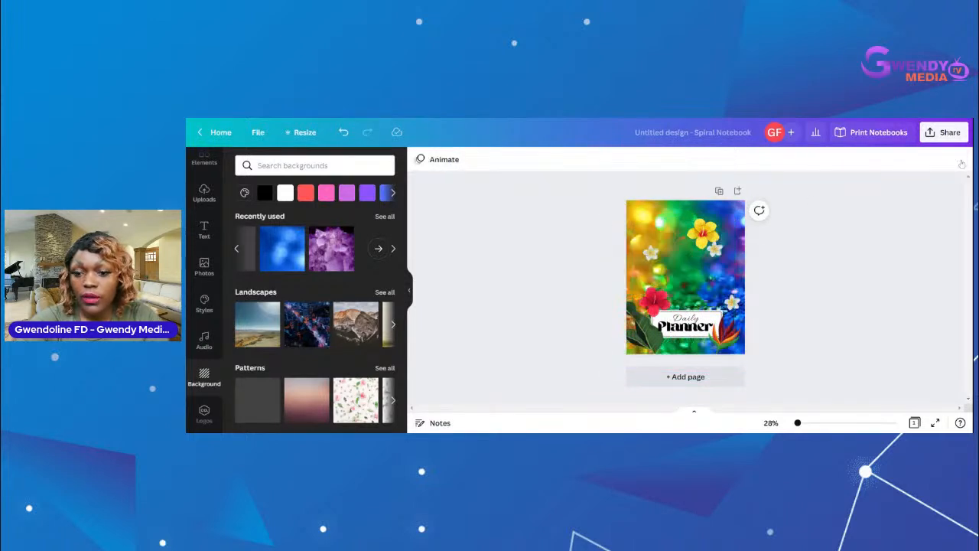
Select the cover background, view all recently used backgrounds, and search the backgrounds for "nature".
{"action": "left_click", "coordinate": [690, 275]}
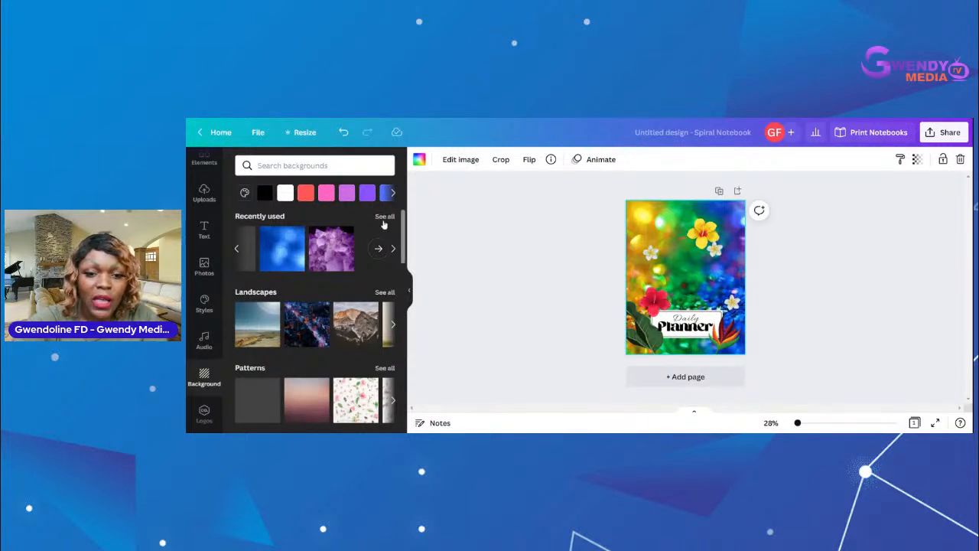
{"action": "left_click", "coordinate": [378, 249]}
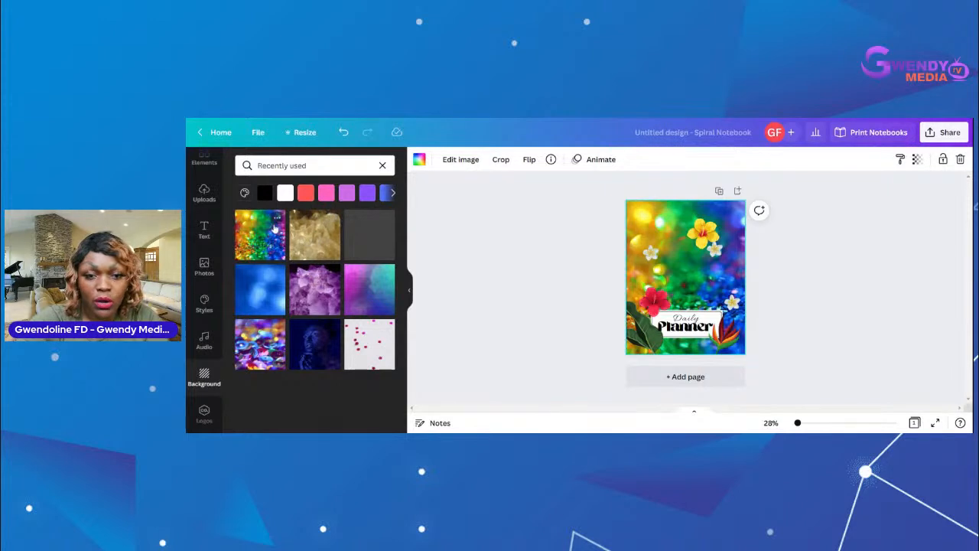
{"action": "left_click", "coordinate": [319, 165]}
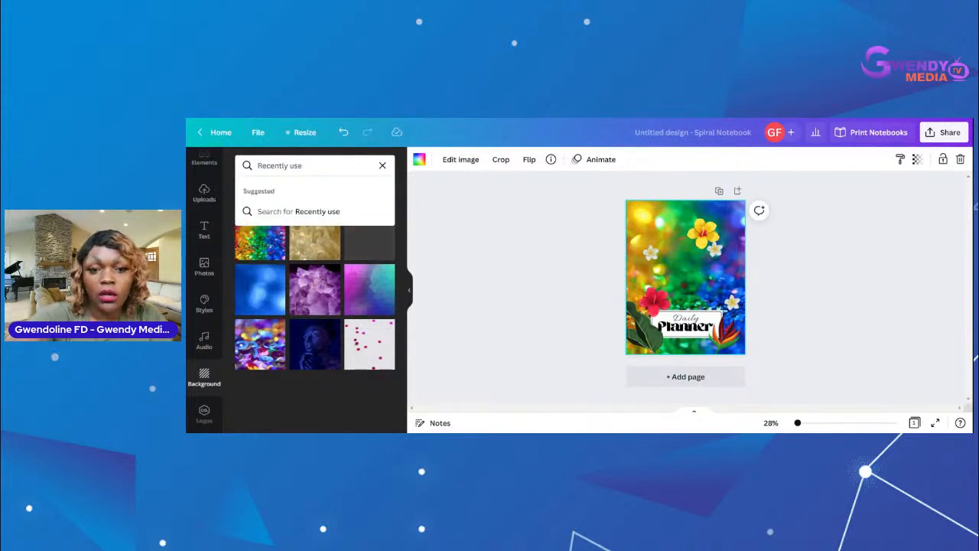
{"action": "key", "text": "BackSpace"}
{"action": "key", "text": "BackSpace"}
{"action": "key", "text": "BackSpace"}
{"action": "key", "text": "BackSpace"}
{"action": "key", "text": "BackSpace"}
{"action": "key", "text": "BackSpace"}
{"action": "key", "text": "BackSpace"}
{"action": "key", "text": "BackSpace"}
{"action": "key", "text": "BackSpace"}
{"action": "key", "text": "BackSpace"}
{"action": "key", "text": "BackSpace"}
{"action": "key", "text": "BackSpace"}
{"action": "type", "text": "n"}
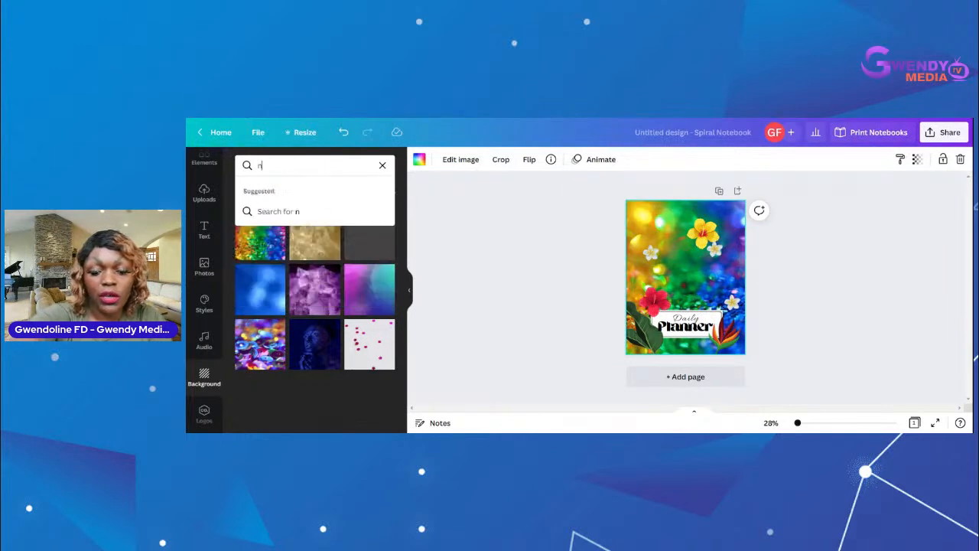
{"action": "type", "text": "ature"}
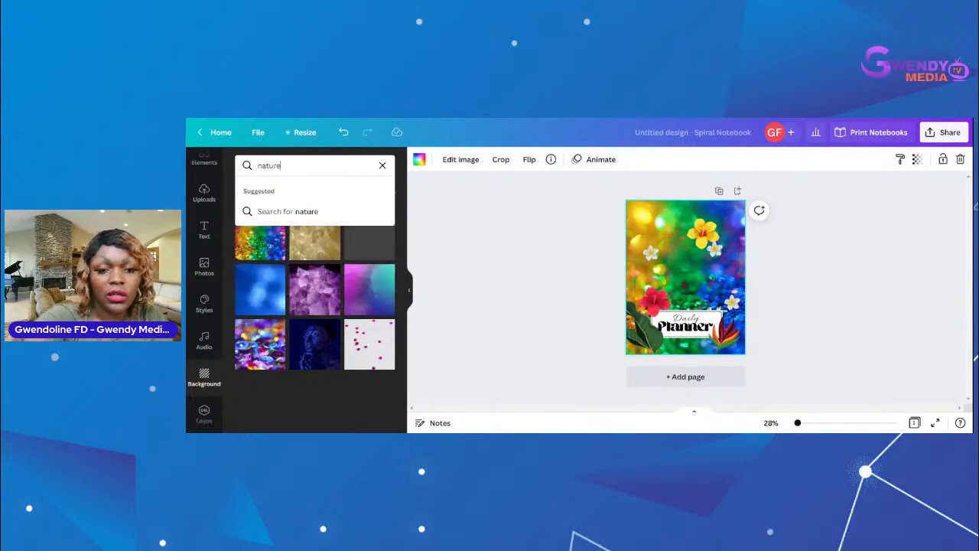
{"action": "key", "text": "Return"}
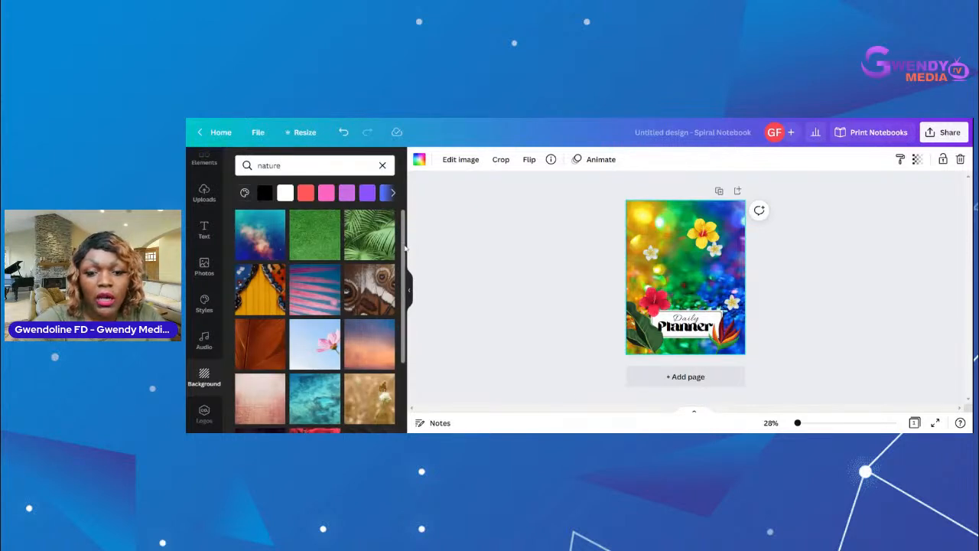
Browse the nature backgrounds, try the pink flower and the brown butterfly ones, and apply the green palm leaf background.
{"action": "left_click_drag", "start_coordinate": [405, 247], "coordinate": [416, 391]}
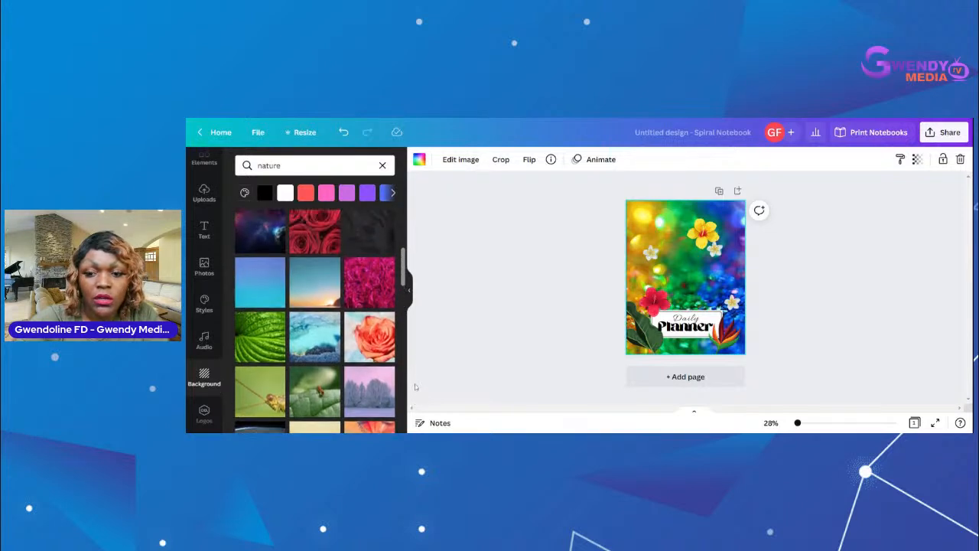
{"action": "left_click_drag", "start_coordinate": [415, 380], "coordinate": [417, 342]}
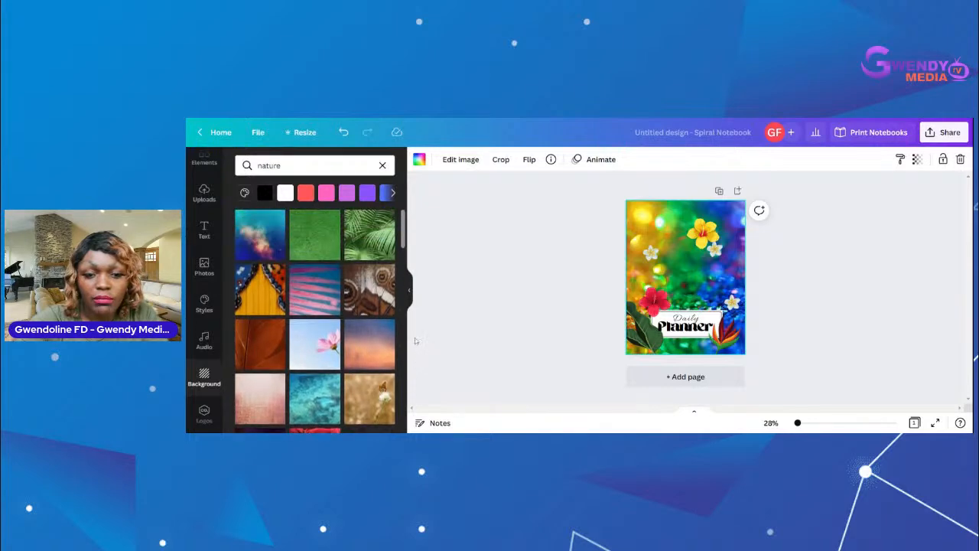
{"action": "left_click", "coordinate": [305, 358]}
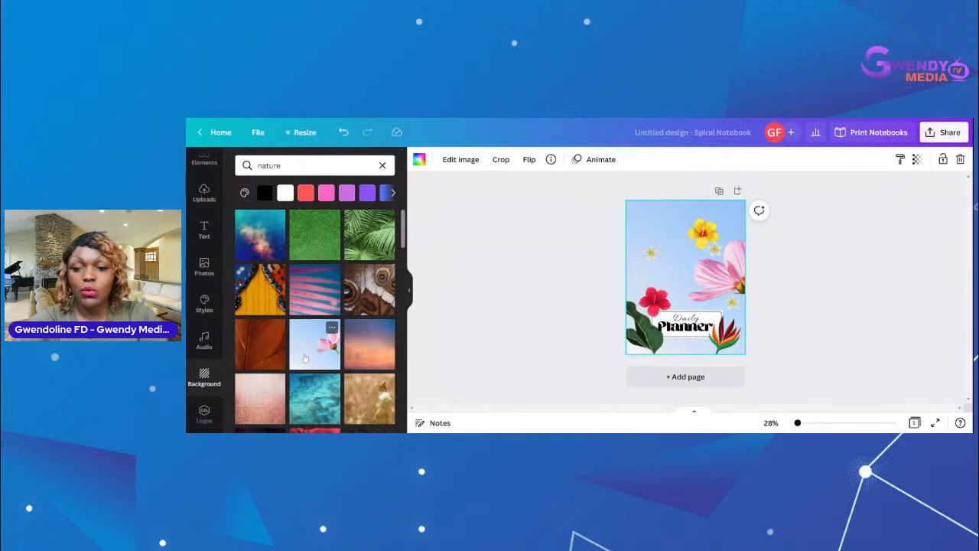
{"action": "left_click", "coordinate": [856, 269]}
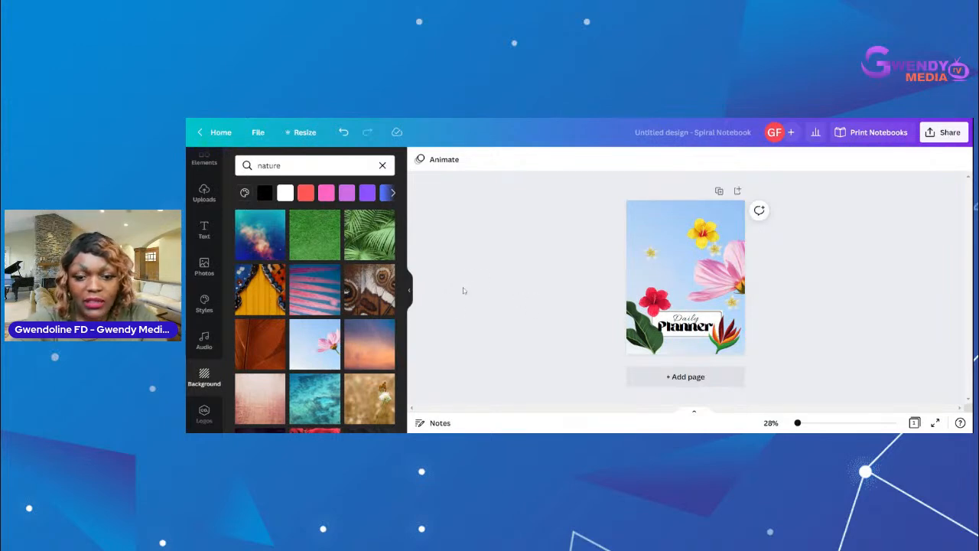
{"action": "left_click", "coordinate": [367, 396]}
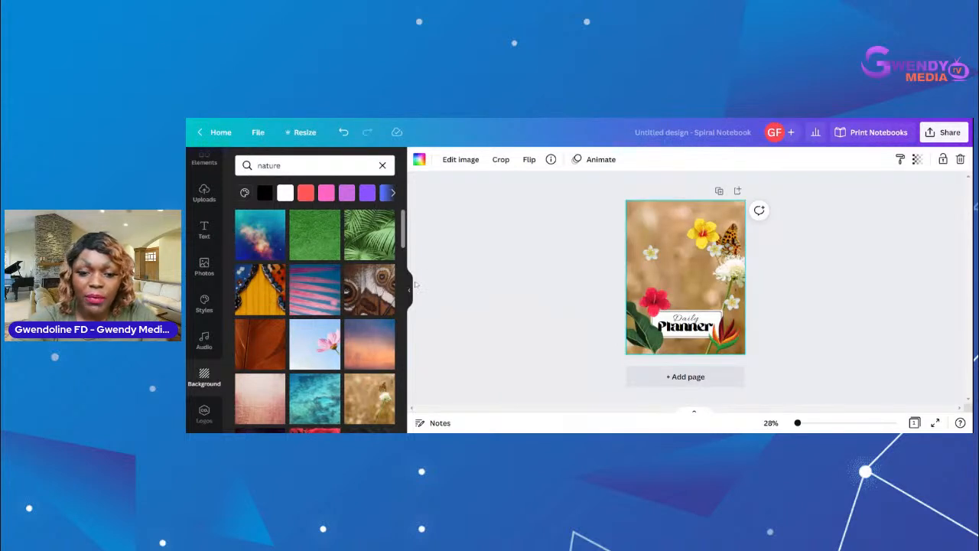
{"action": "left_click", "coordinate": [375, 237]}
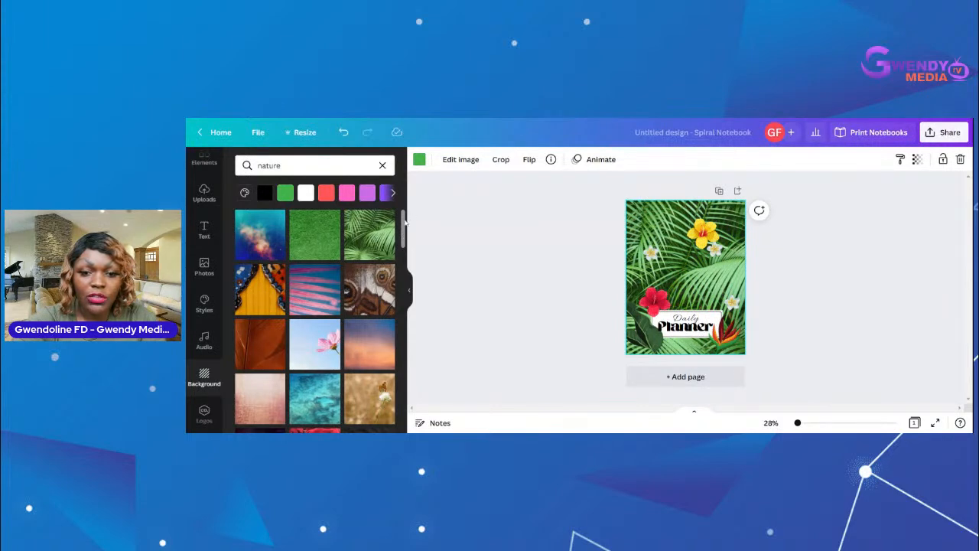
{"action": "left_click_drag", "start_coordinate": [404, 233], "coordinate": [404, 254]}
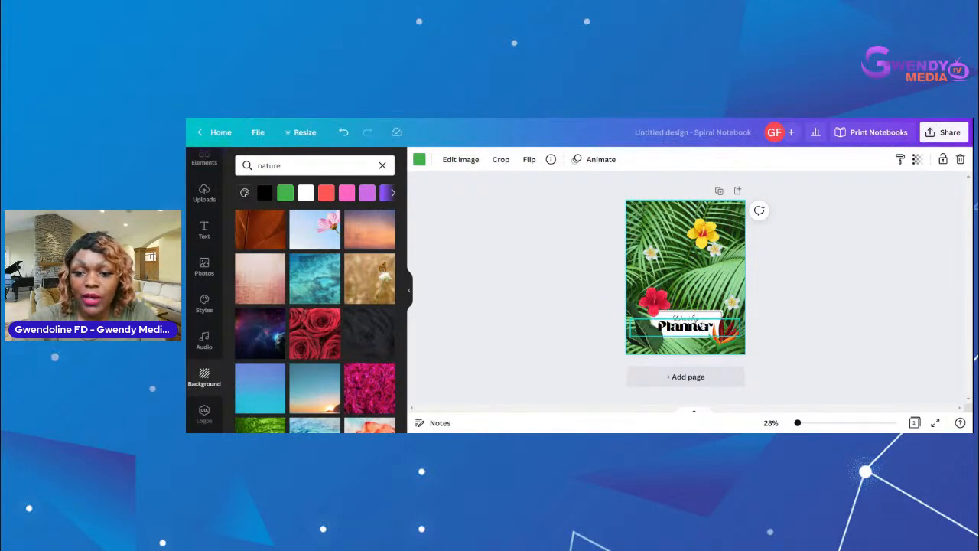
{"action": "left_click", "coordinate": [800, 290]}
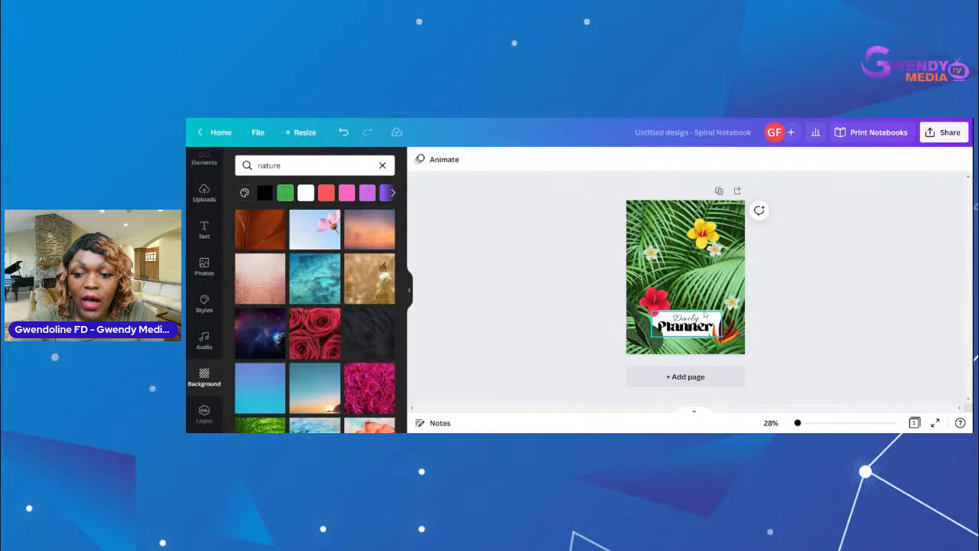
Move the "Daily" and "Planner" texts, the black frame and the white label shape up to the middle of the cover.
{"action": "left_click_drag", "start_coordinate": [705, 318], "coordinate": [705, 268]}
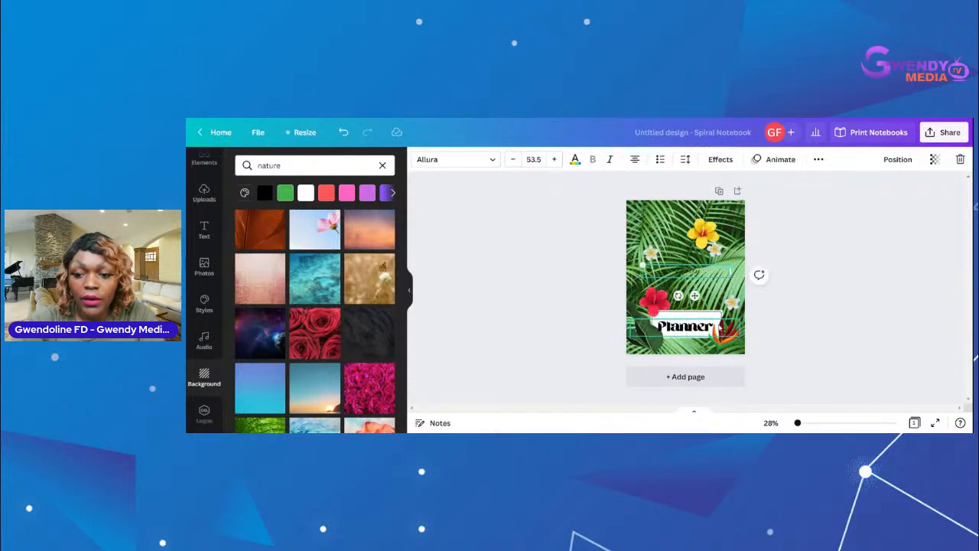
{"action": "left_click", "coordinate": [704, 326]}
{"action": "left_click_drag", "start_coordinate": [704, 326], "coordinate": [703, 282]}
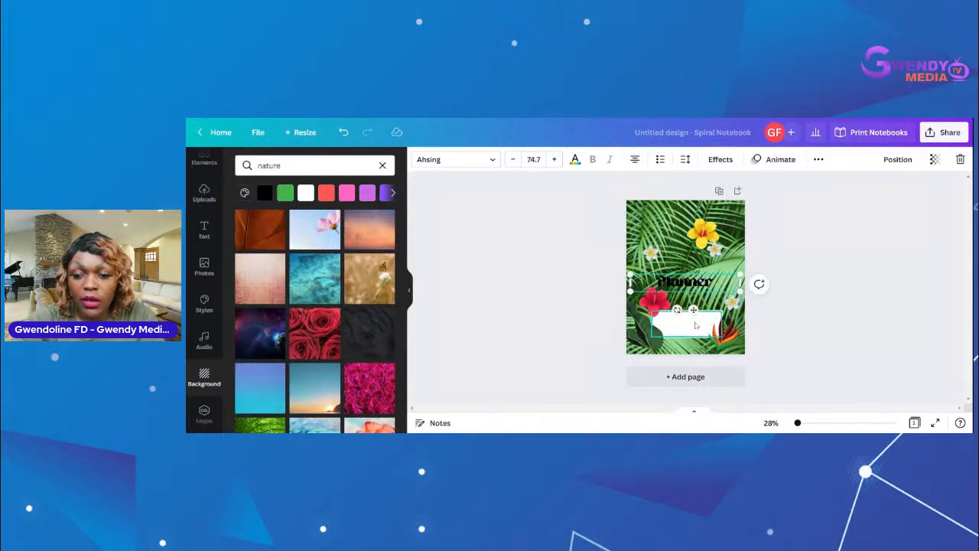
{"action": "left_click_drag", "start_coordinate": [694, 323], "coordinate": [696, 274]}
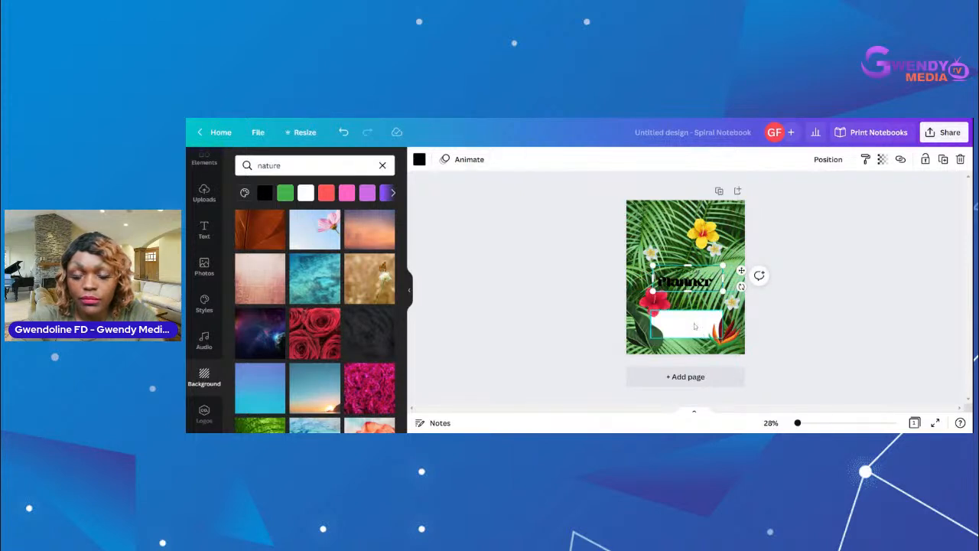
{"action": "left_click_drag", "start_coordinate": [696, 324], "coordinate": [691, 276]}
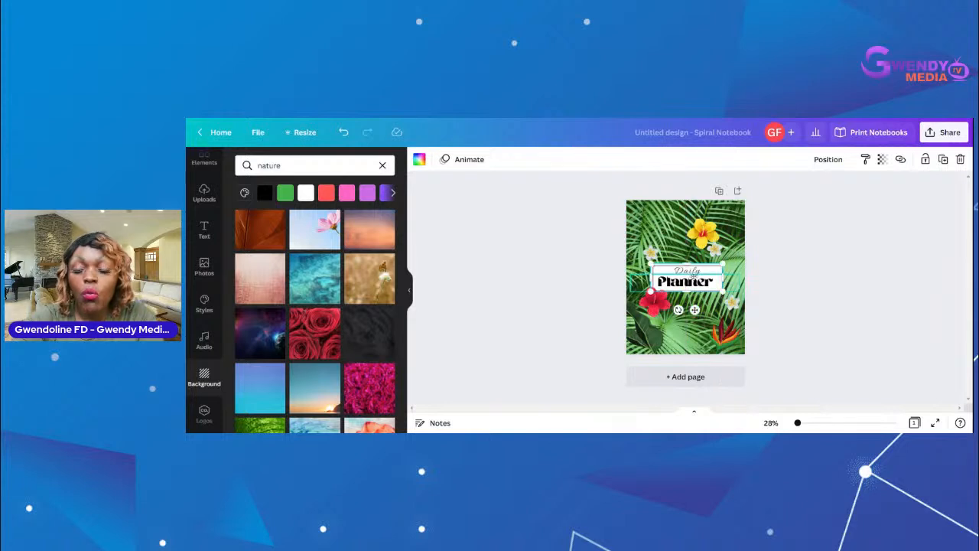
{"action": "left_click", "coordinate": [819, 309]}
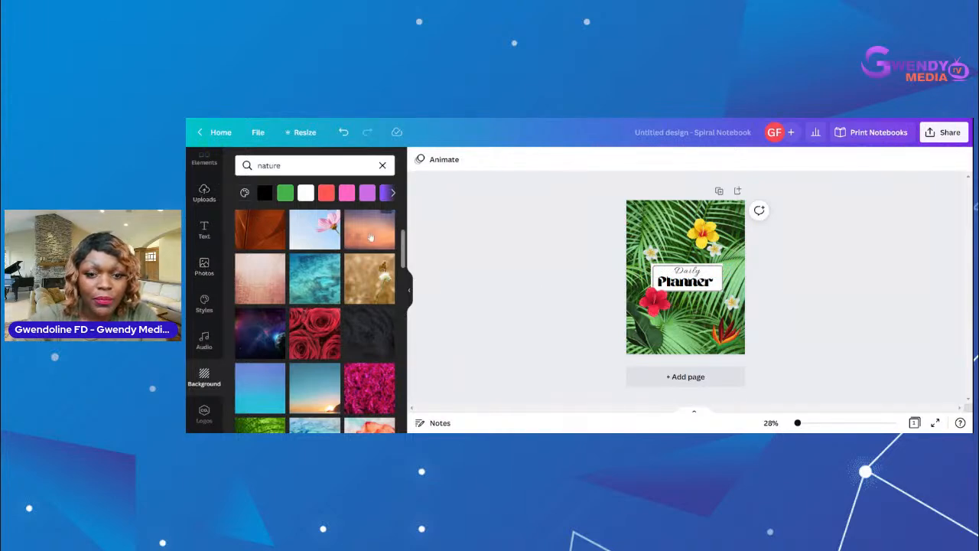
Look through the full Lines & Shapes collection in the elements library and check the cover's label shape.
{"action": "scroll", "coordinate": [224, 245], "scroll_direction": "up", "scroll_amount": 2}
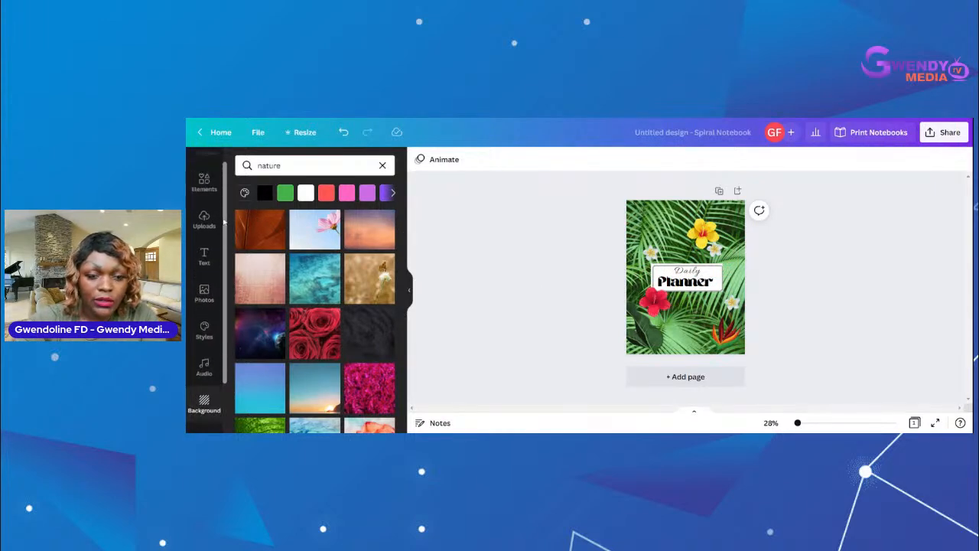
{"action": "left_click", "coordinate": [204, 199]}
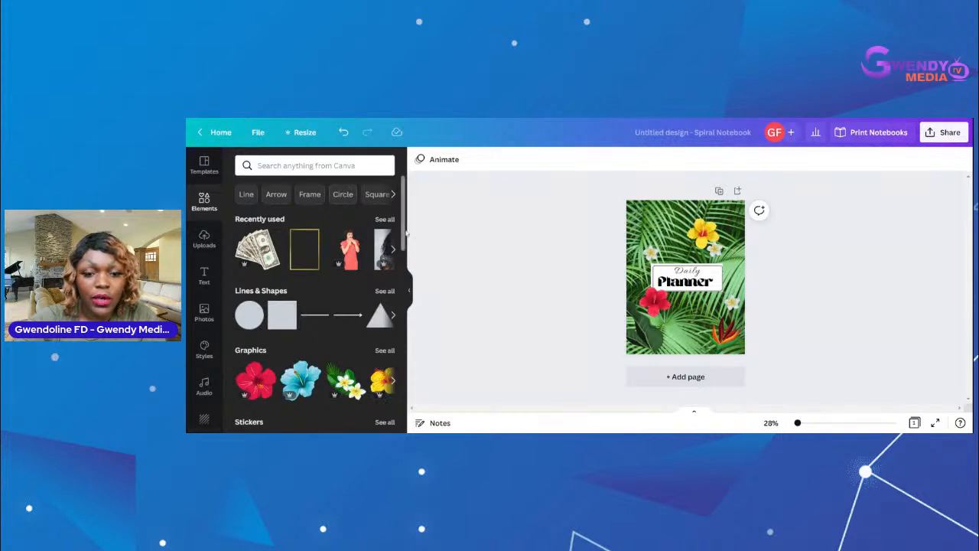
{"action": "left_click", "coordinate": [389, 293]}
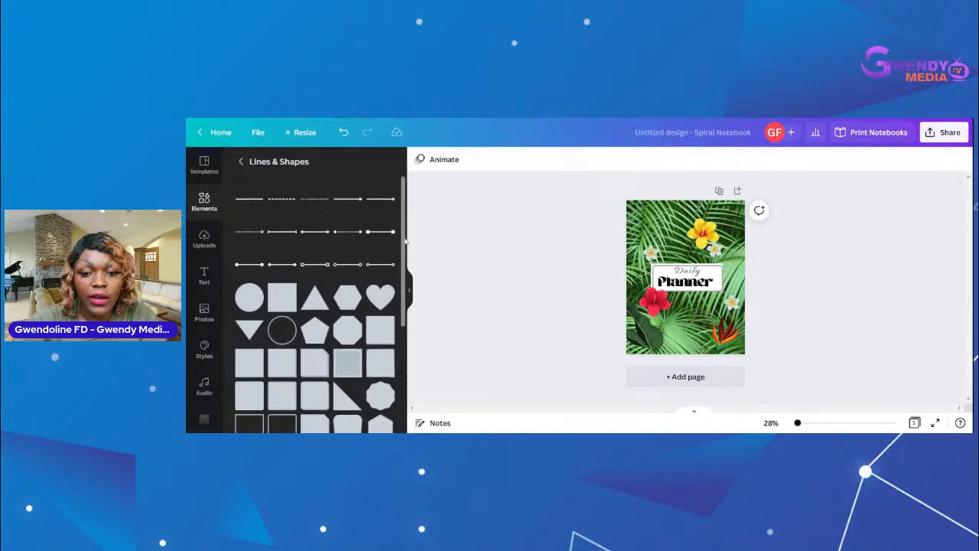
{"action": "left_click_drag", "start_coordinate": [403, 242], "coordinate": [415, 292]}
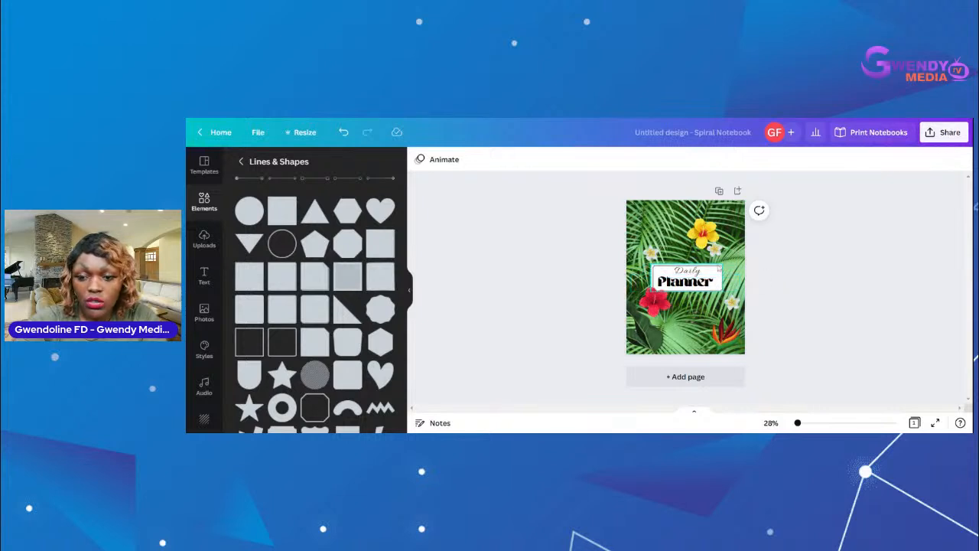
{"action": "left_click", "coordinate": [719, 269]}
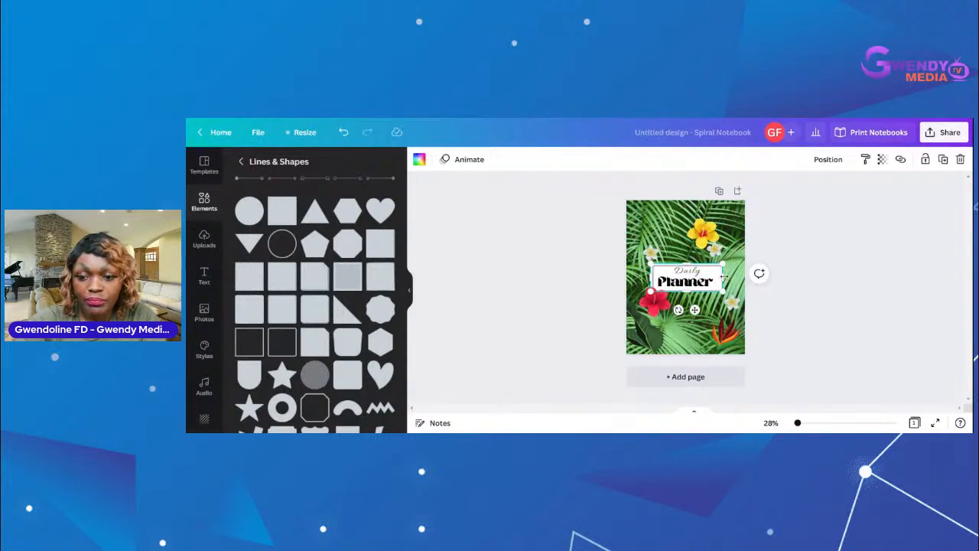
{"action": "left_click", "coordinate": [823, 269]}
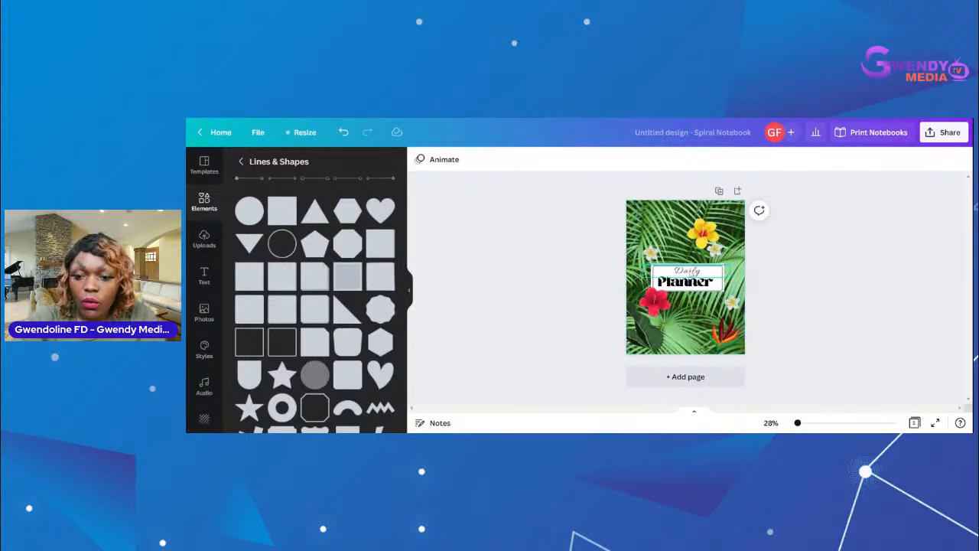
Increase the font size of the "Daily" text on the label to 64.5.
{"action": "left_click", "coordinate": [690, 271]}
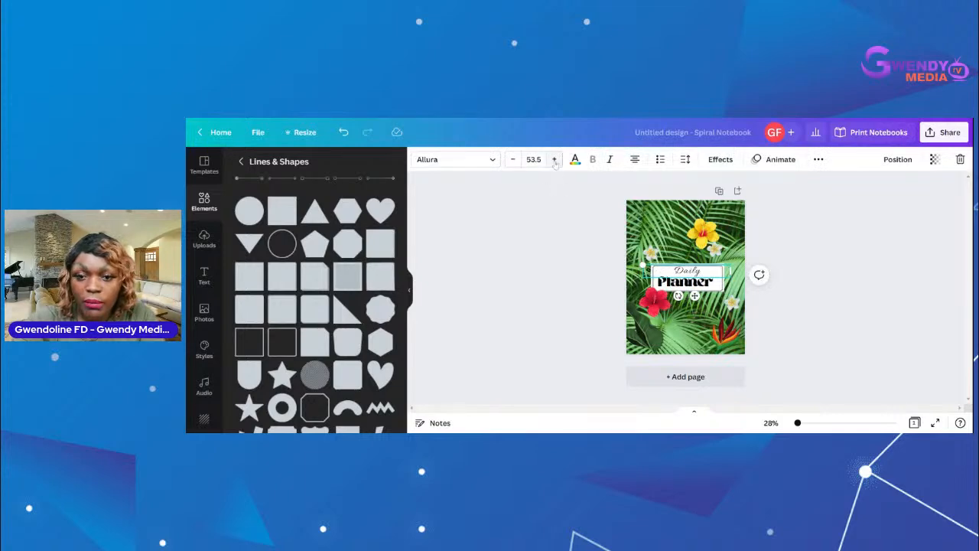
{"action": "left_click", "coordinate": [555, 159]}
{"action": "left_click", "coordinate": [554, 159]}
{"action": "left_click", "coordinate": [554, 159]}
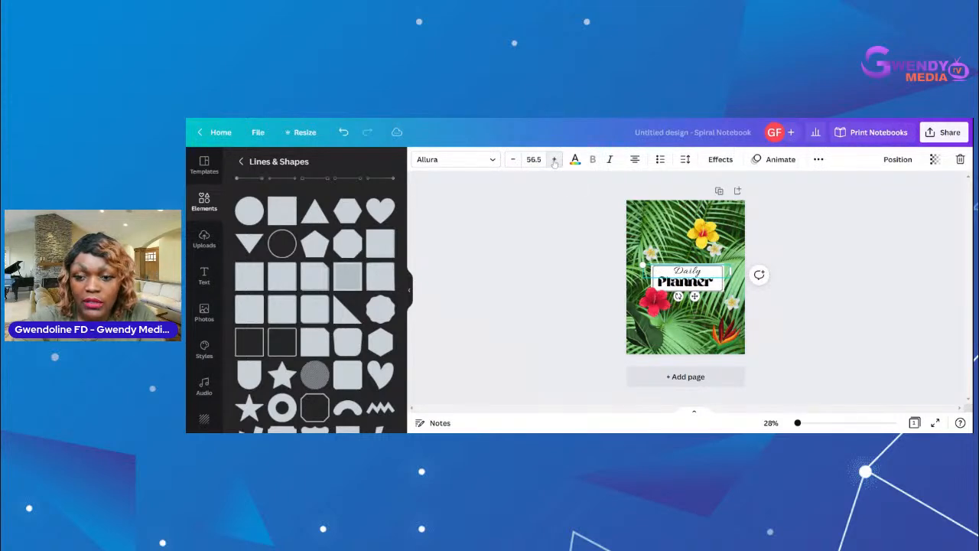
{"action": "left_click", "coordinate": [554, 159]}
{"action": "left_click", "coordinate": [555, 159]}
{"action": "left_click", "coordinate": [554, 159]}
{"action": "left_click", "coordinate": [554, 159]}
{"action": "left_click", "coordinate": [554, 159]}
{"action": "left_click", "coordinate": [554, 159]}
{"action": "left_click", "coordinate": [554, 159]}
{"action": "left_click", "coordinate": [554, 159]}
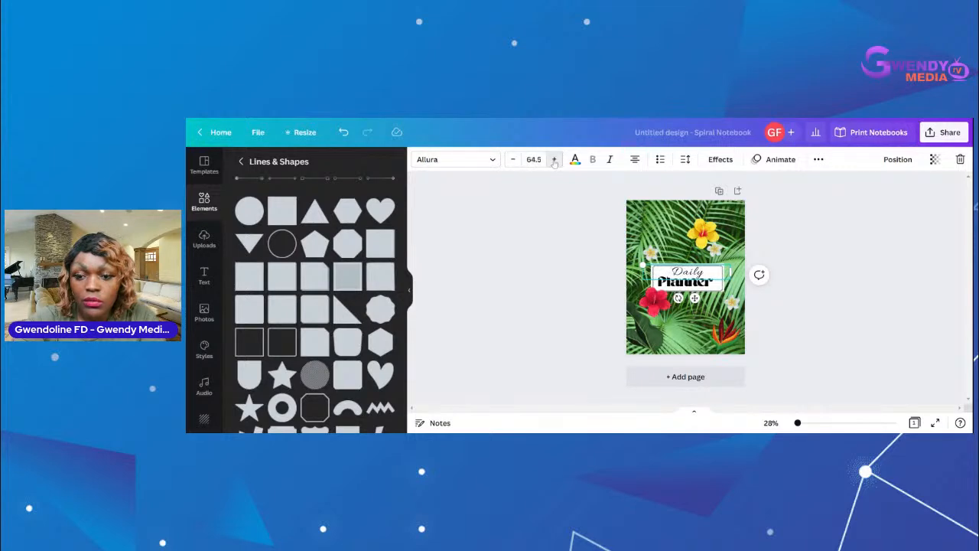
{"action": "left_click", "coordinate": [832, 287]}
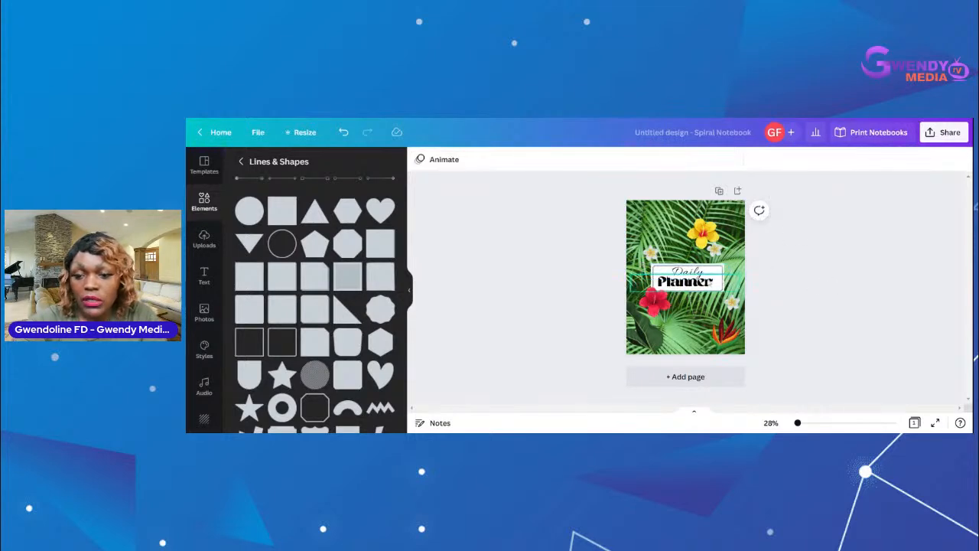
Nudge the "Planner" text slightly on the label and increase its font size to 78.7.
{"action": "left_click", "coordinate": [695, 283]}
{"action": "left_click_drag", "start_coordinate": [694, 283], "coordinate": [695, 282]}
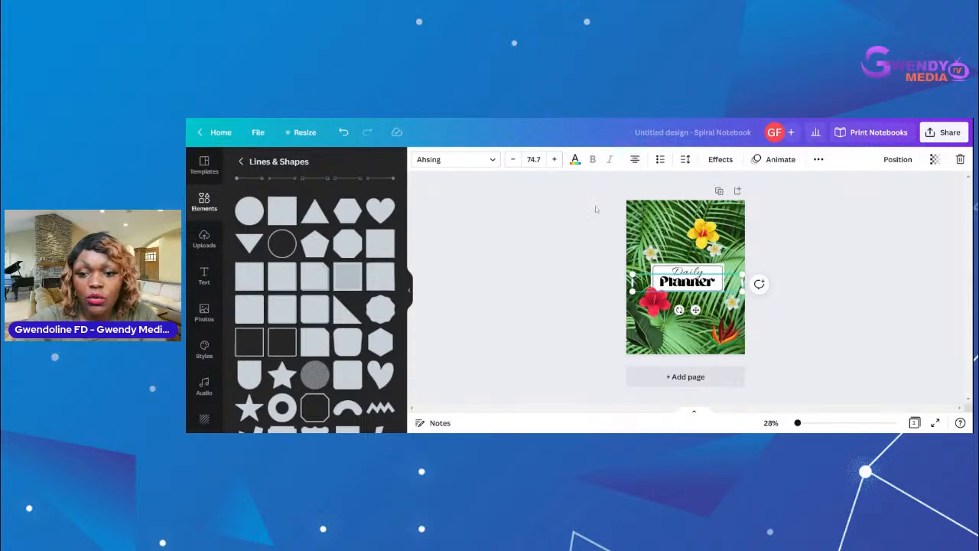
{"action": "left_click", "coordinate": [555, 160]}
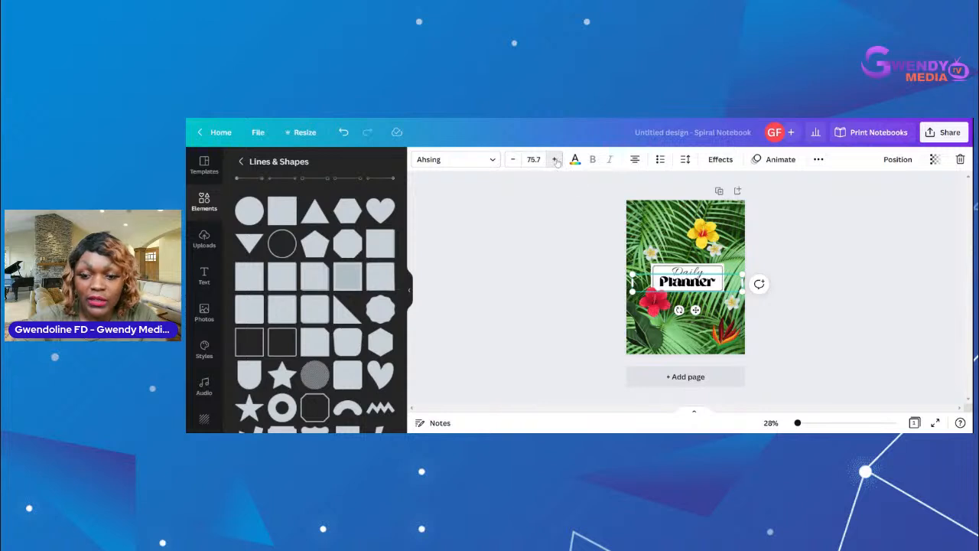
{"action": "left_click", "coordinate": [554, 160]}
{"action": "left_click", "coordinate": [554, 159]}
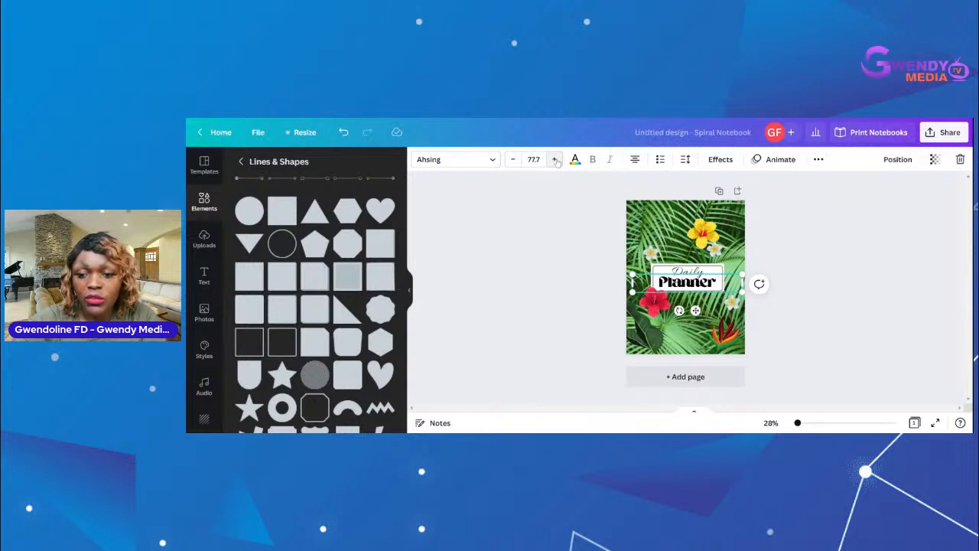
{"action": "left_click", "coordinate": [554, 159]}
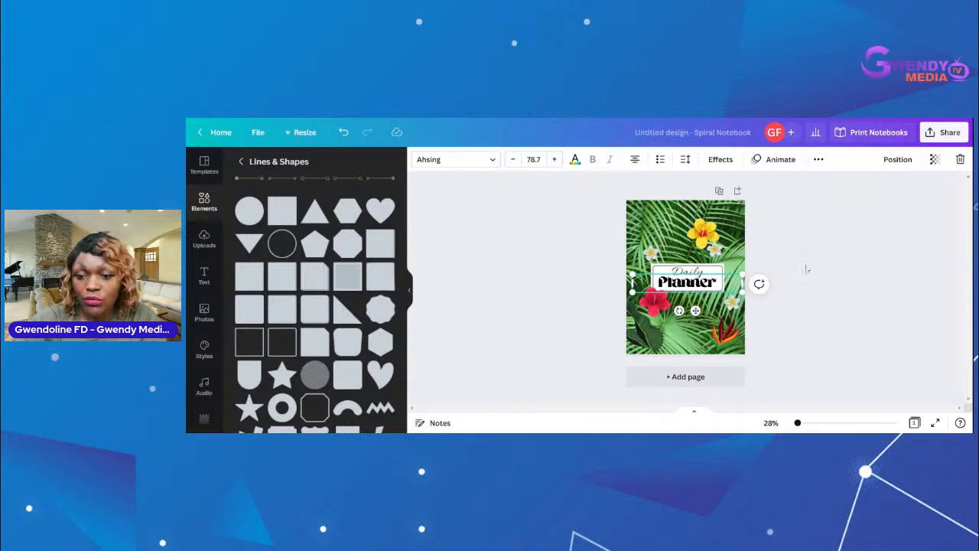
{"action": "left_click", "coordinate": [853, 272]}
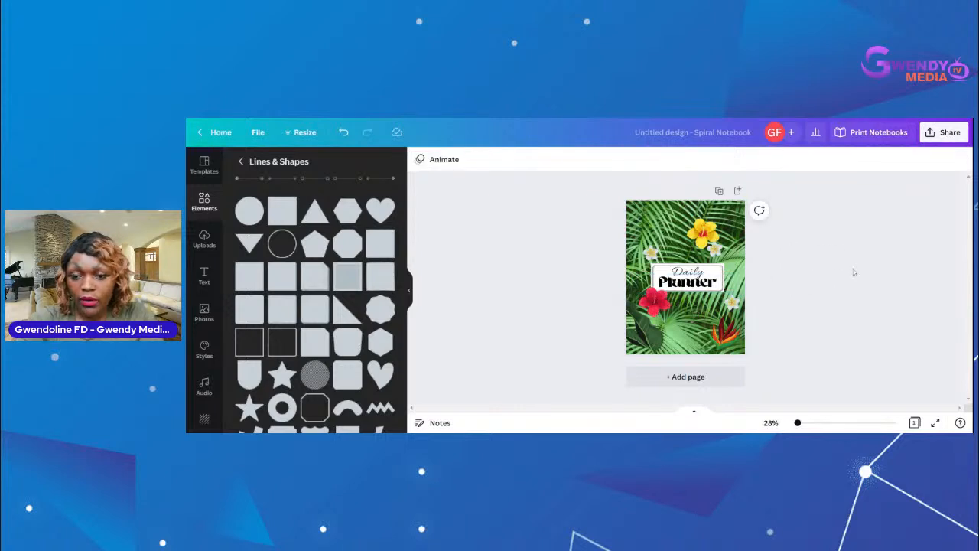
Fine-tune the position of the "Planner" text so it sits centred within the white label.
{"action": "left_click", "coordinate": [688, 283]}
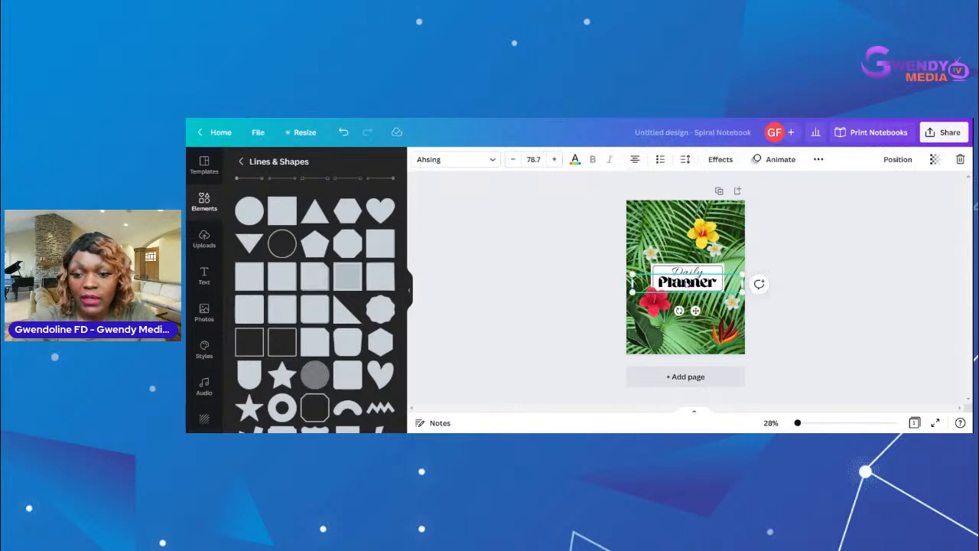
{"action": "left_click_drag", "start_coordinate": [688, 283], "coordinate": [688, 282]}
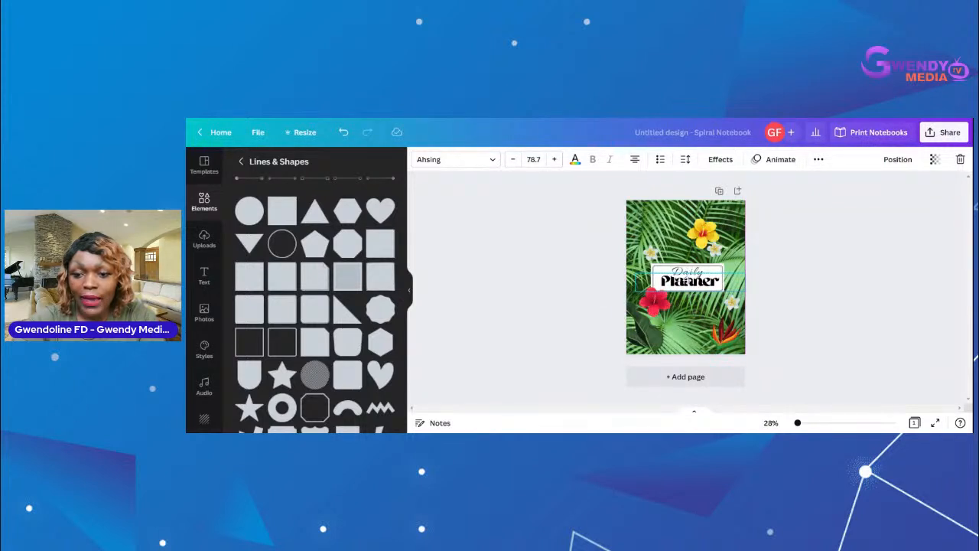
{"action": "left_click_drag", "start_coordinate": [688, 281], "coordinate": [689, 281]}
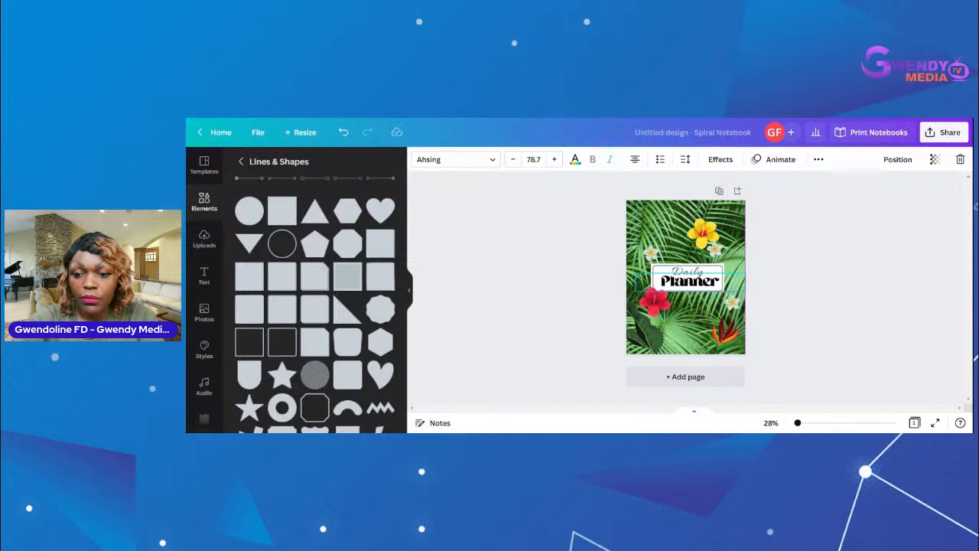
{"action": "left_click_drag", "start_coordinate": [689, 282], "coordinate": [687, 282]}
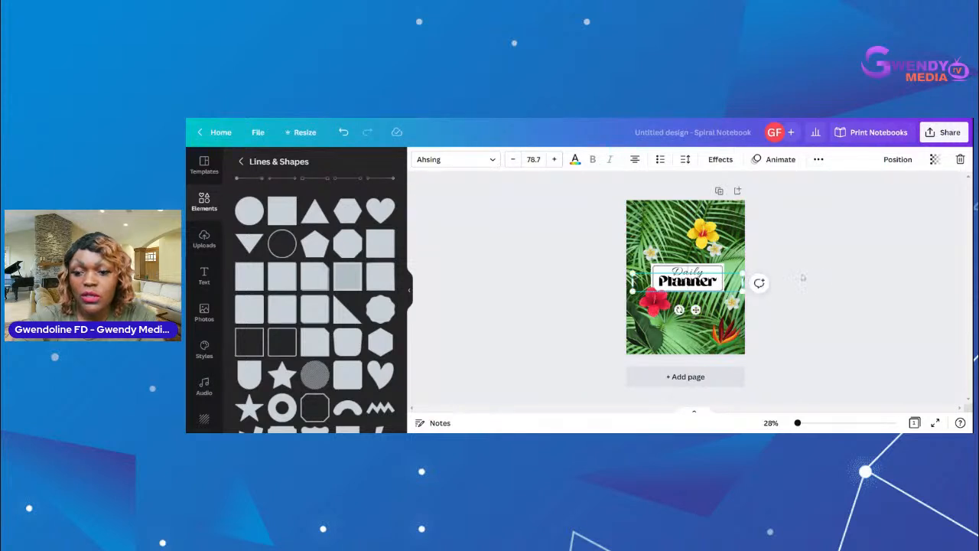
{"action": "left_click", "coordinate": [826, 276]}
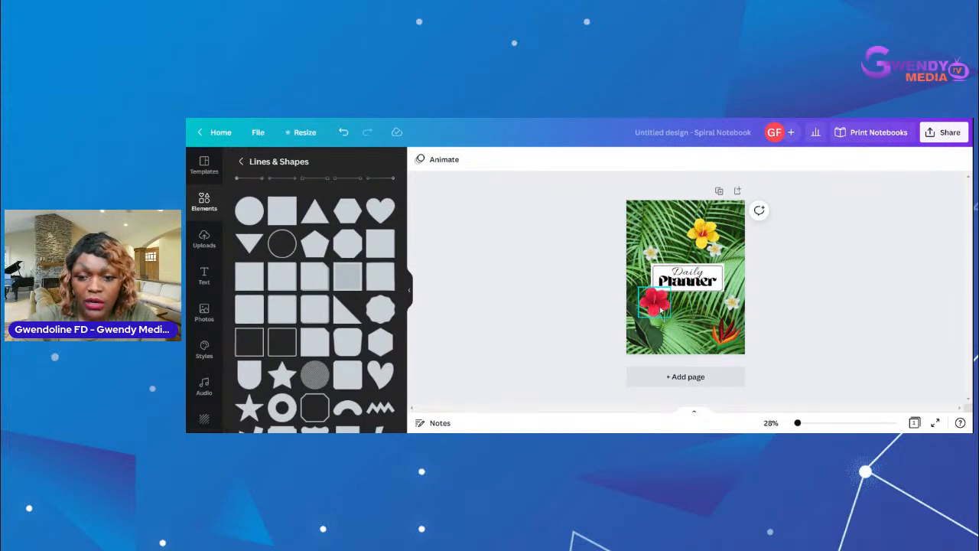
From the Magic recommendations photos, try the tropical leaf corner image as the background, then apply the yellow-green palm shadow photo.
{"action": "left_click", "coordinate": [203, 203]}
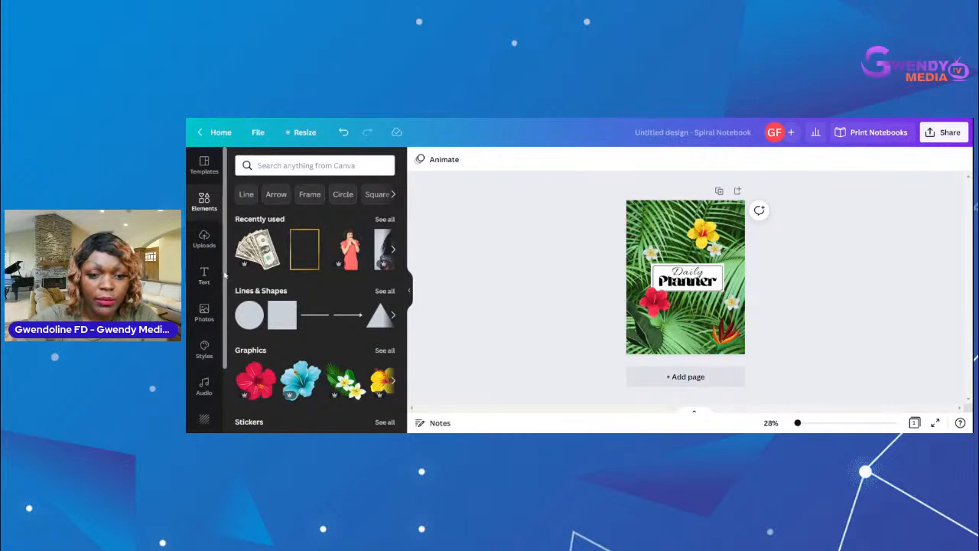
{"action": "left_click", "coordinate": [203, 312]}
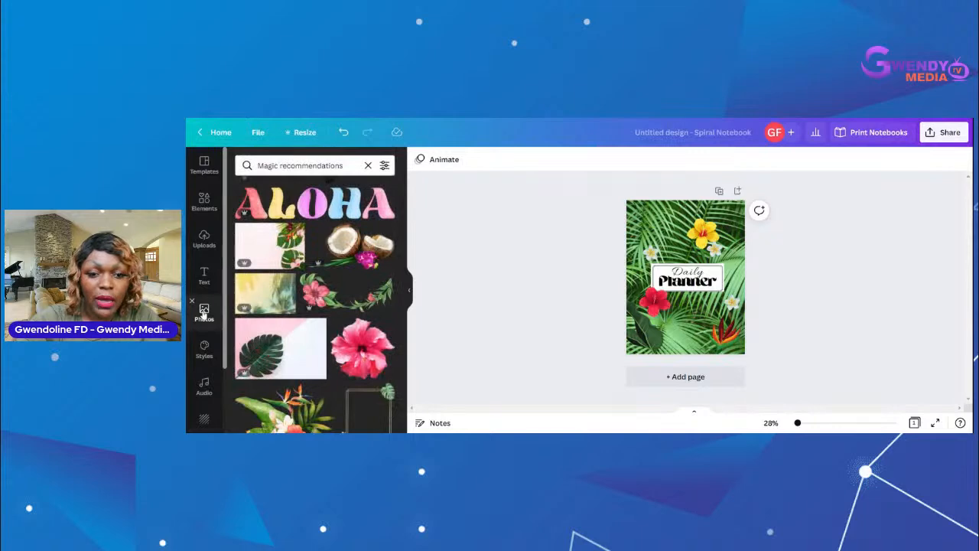
{"action": "left_click", "coordinate": [264, 244]}
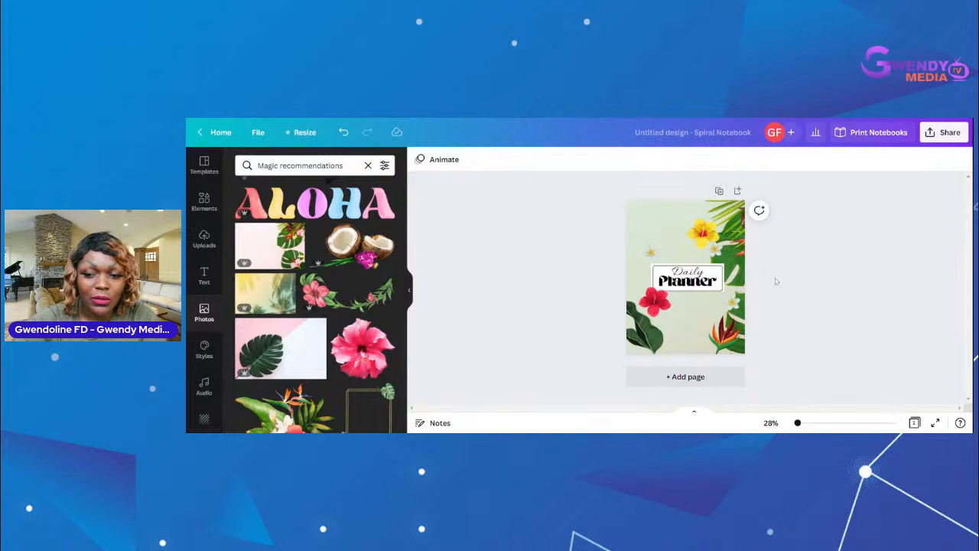
{"action": "left_click", "coordinate": [269, 292]}
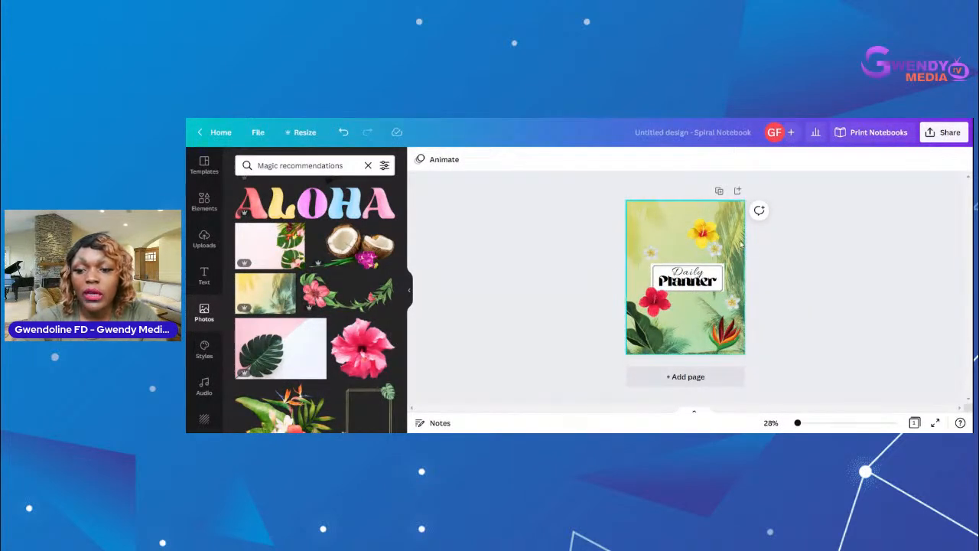
Duplicate the cover page and compare the copy with the original.
{"action": "left_click", "coordinate": [719, 191]}
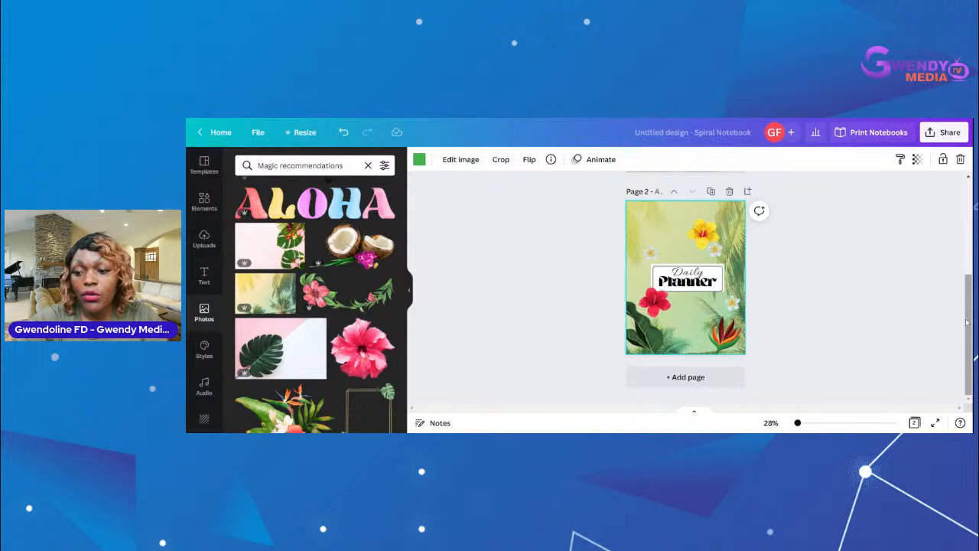
{"action": "scroll", "coordinate": [965, 323], "scroll_direction": "up", "scroll_amount": 5}
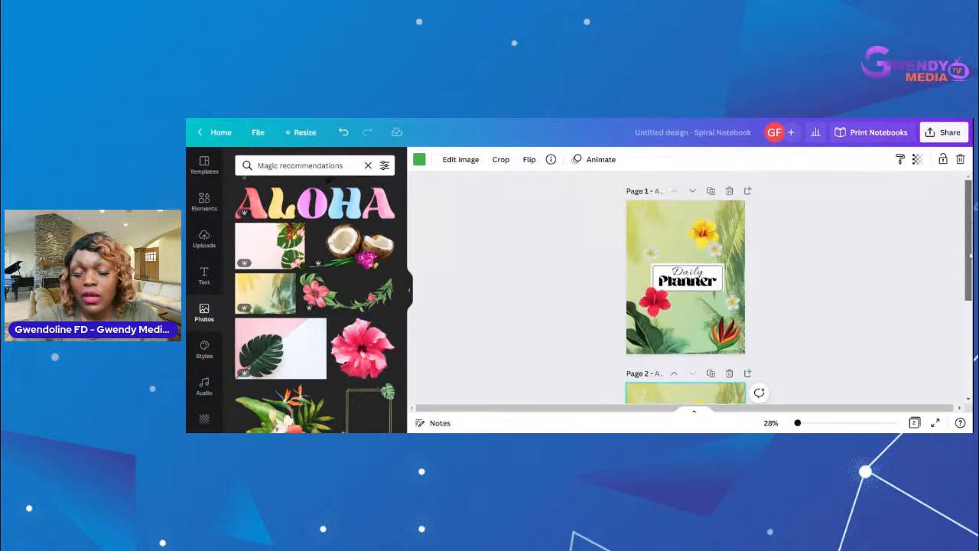
{"action": "scroll", "coordinate": [966, 358], "scroll_direction": "down", "scroll_amount": 4}
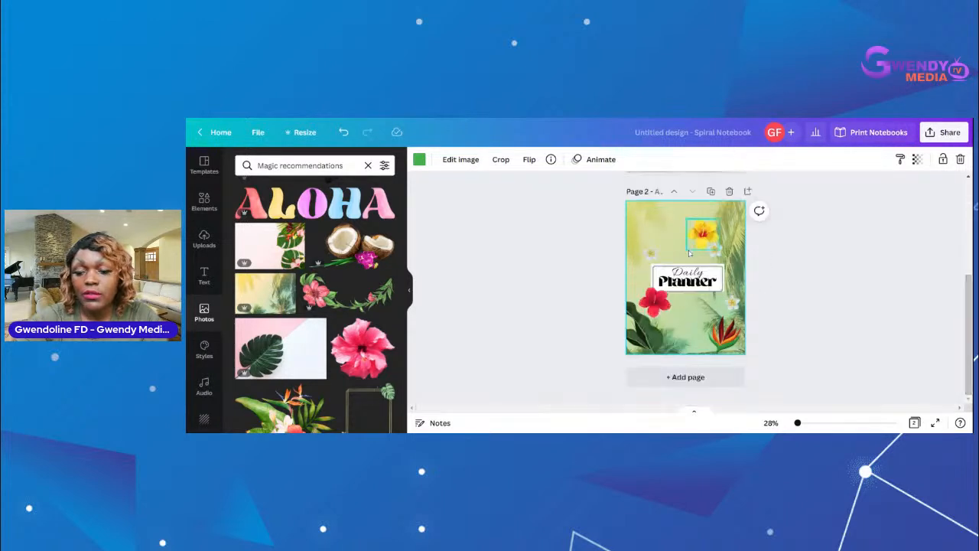
Delete the "Daily" text, the white label with its outline, and the "Planner" text from page 2.
{"action": "left_click", "coordinate": [689, 274]}
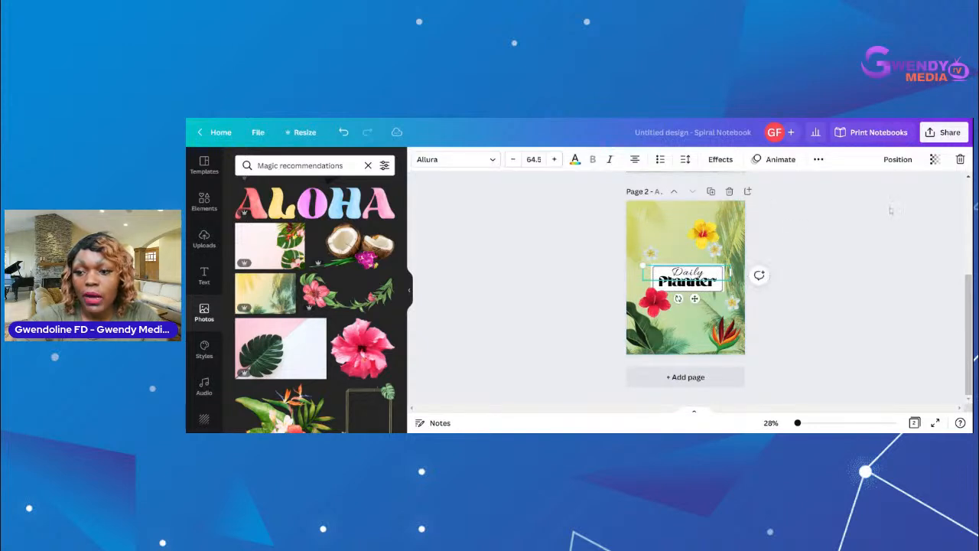
{"action": "left_click", "coordinate": [960, 160]}
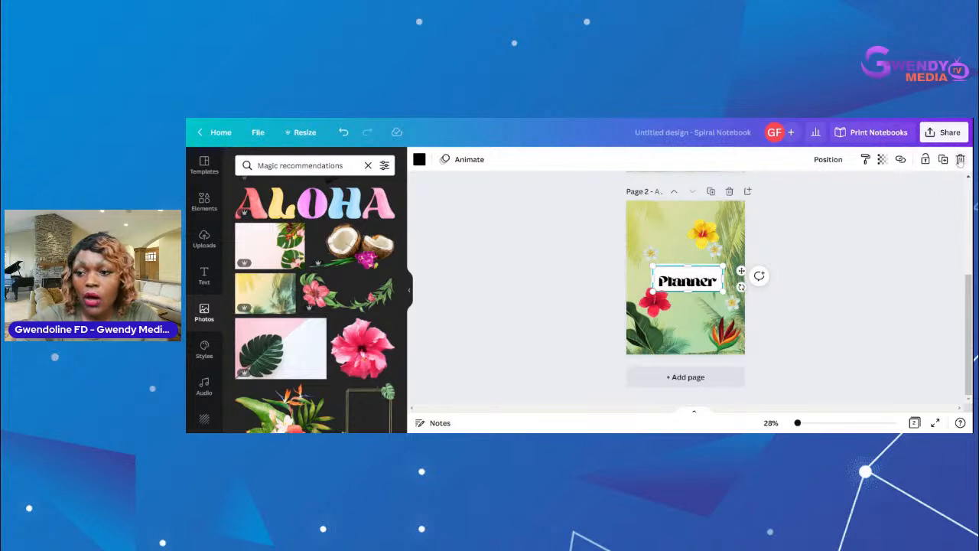
{"action": "left_click", "coordinate": [922, 179]}
{"action": "left_click", "coordinate": [720, 270]}
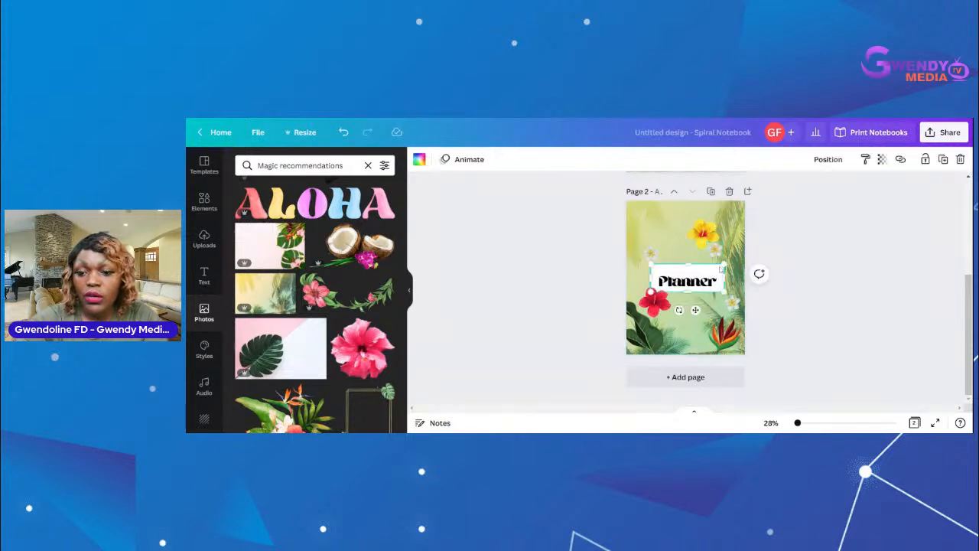
{"action": "left_click", "coordinate": [959, 159]}
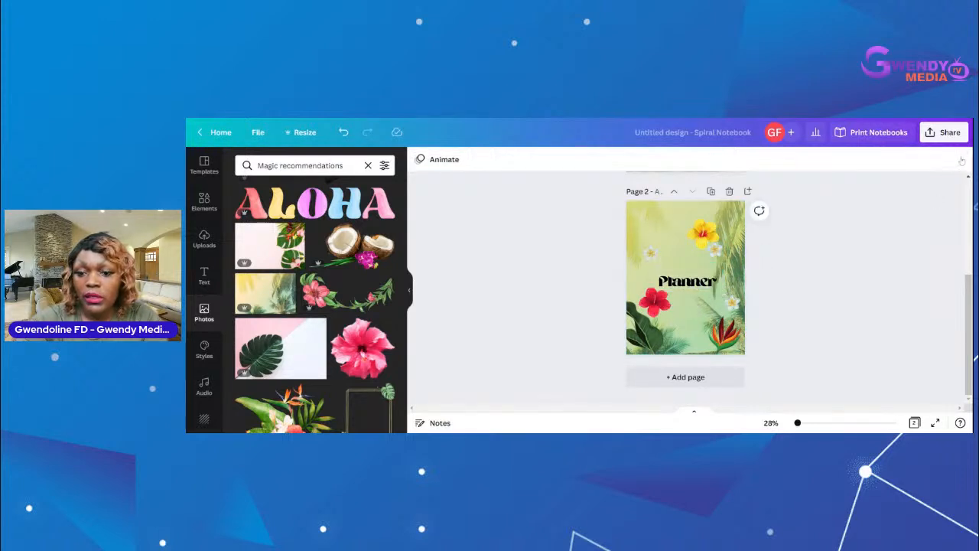
{"action": "left_click", "coordinate": [695, 284]}
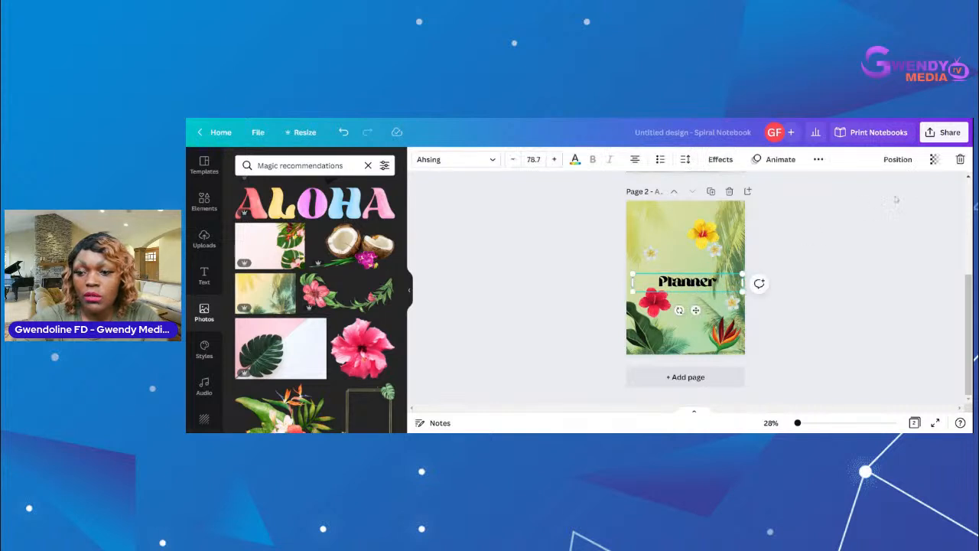
{"action": "left_click", "coordinate": [960, 159]}
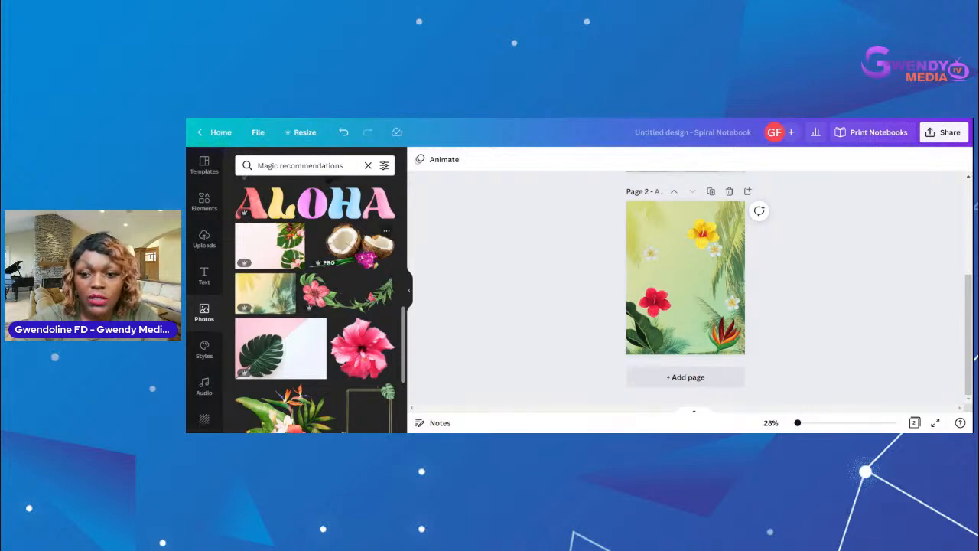
Add the coconut and purple orchid image to page 2 and shrink it to fit the upper-left area beside the yellow hibiscus.
{"action": "left_click_drag", "start_coordinate": [359, 245], "coordinate": [662, 233]}
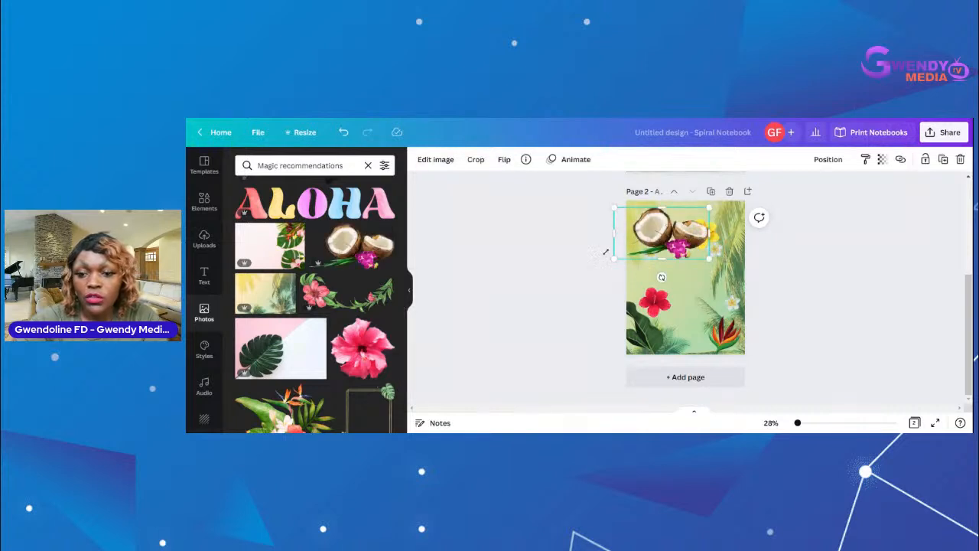
{"action": "left_click_drag", "start_coordinate": [616, 257], "coordinate": [662, 222]}
{"action": "left_click", "coordinate": [798, 286]}
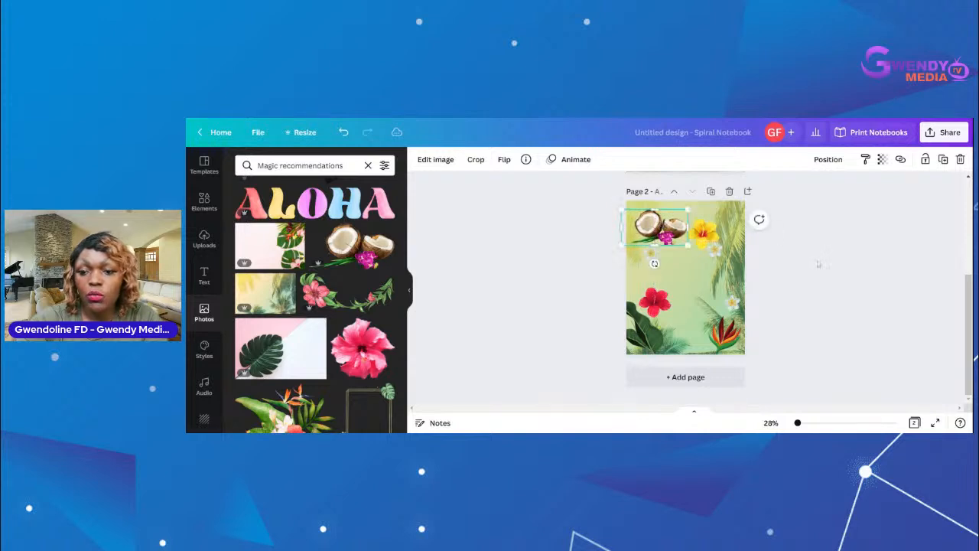
{"action": "left_click", "coordinate": [818, 266]}
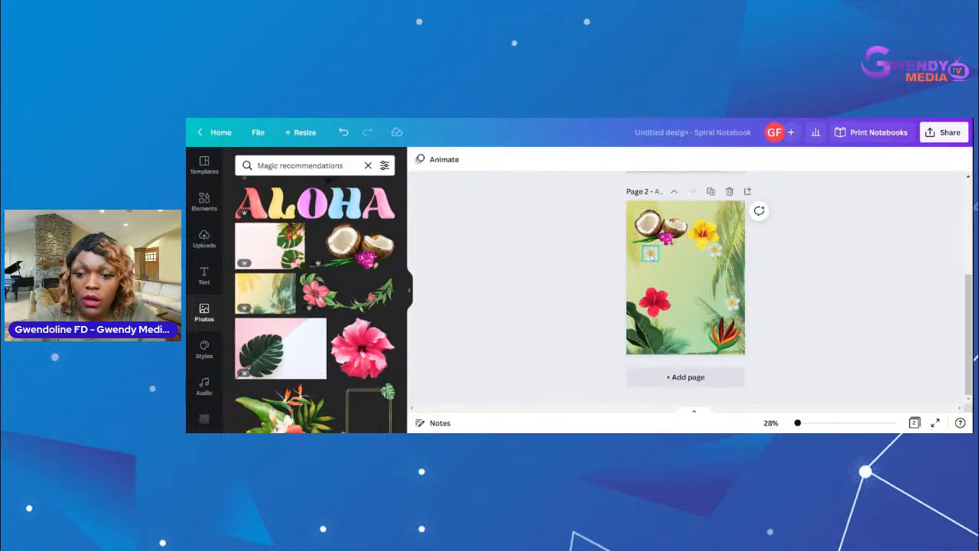
Move the small white flower further below the coconuts and the yellow hibiscus down beside the red hibiscus on page 2.
{"action": "left_click", "coordinate": [654, 264]}
{"action": "left_click_drag", "start_coordinate": [654, 264], "coordinate": [646, 268]}
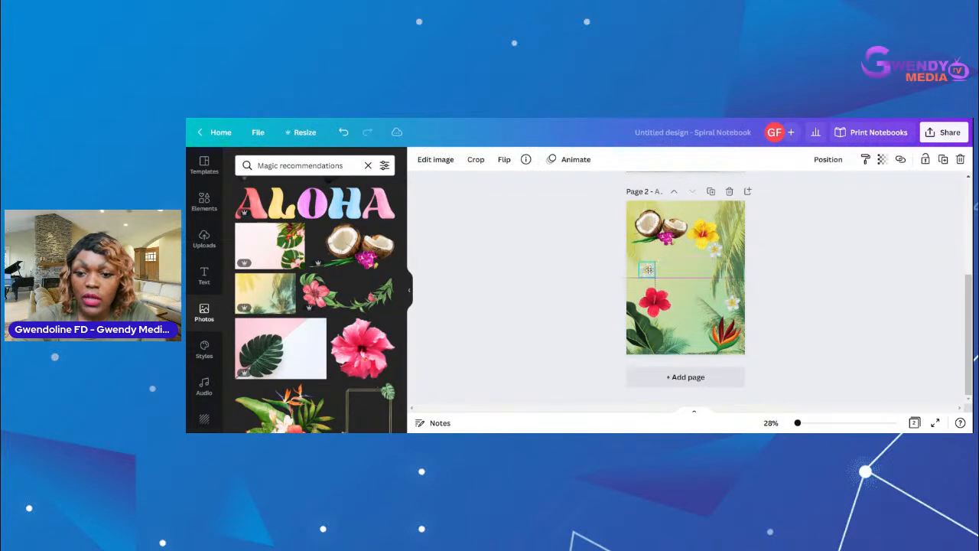
{"action": "left_click", "coordinate": [807, 269]}
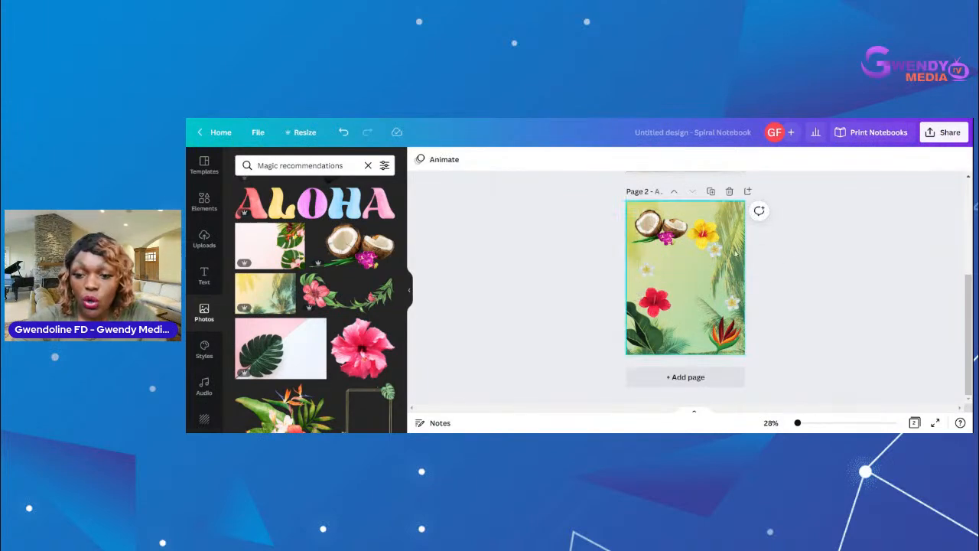
{"action": "left_click_drag", "start_coordinate": [702, 241], "coordinate": [711, 288]}
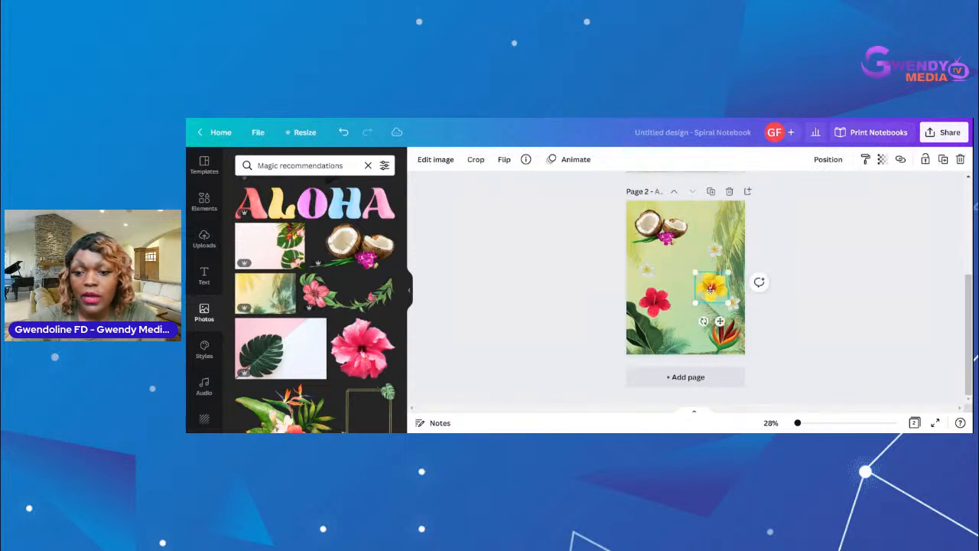
{"action": "left_click", "coordinate": [786, 277]}
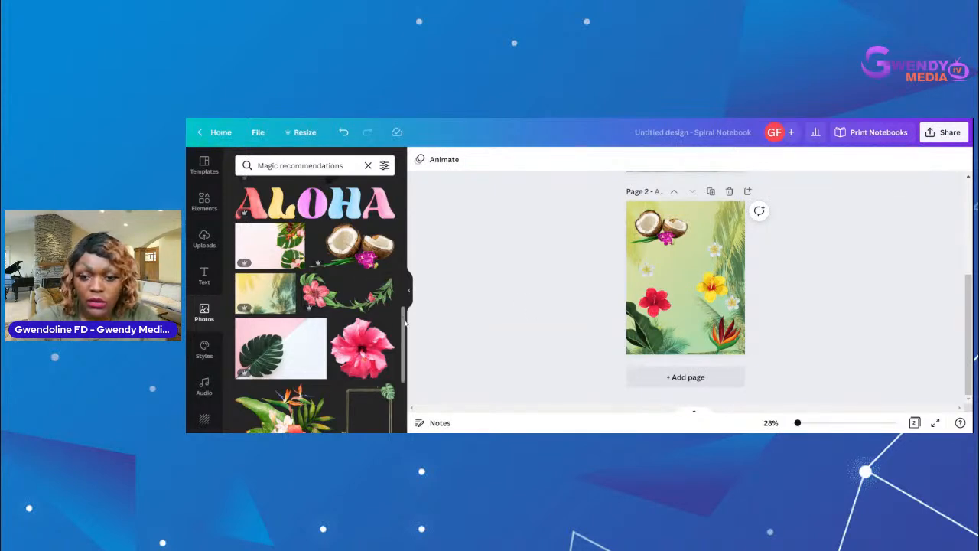
Try the tropical flower bouquet in the middle of page 2, shrunk to about 4.6 by 3.5, and remove it.
{"action": "left_click_drag", "start_coordinate": [405, 325], "coordinate": [408, 377]}
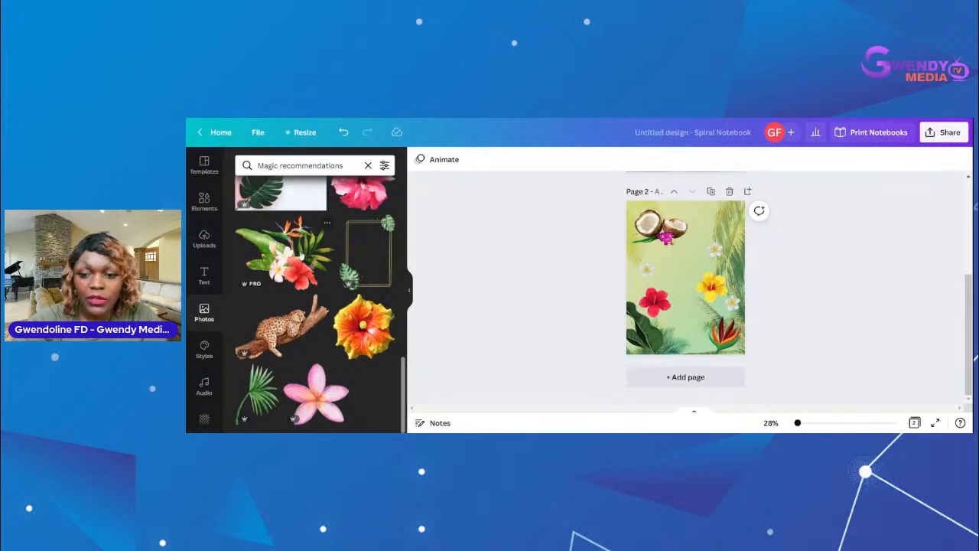
{"action": "left_click_drag", "start_coordinate": [300, 258], "coordinate": [617, 288]}
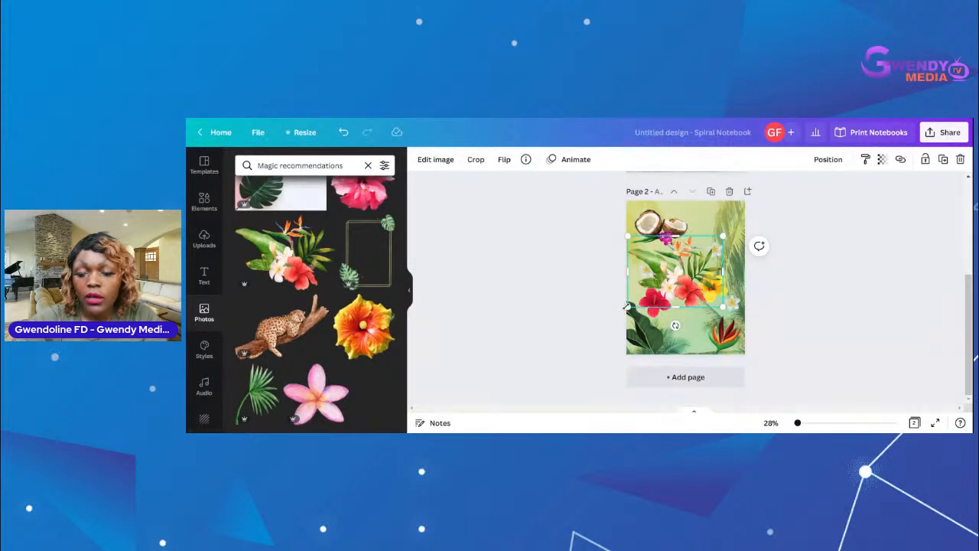
{"action": "left_click_drag", "start_coordinate": [626, 306], "coordinate": [658, 285]}
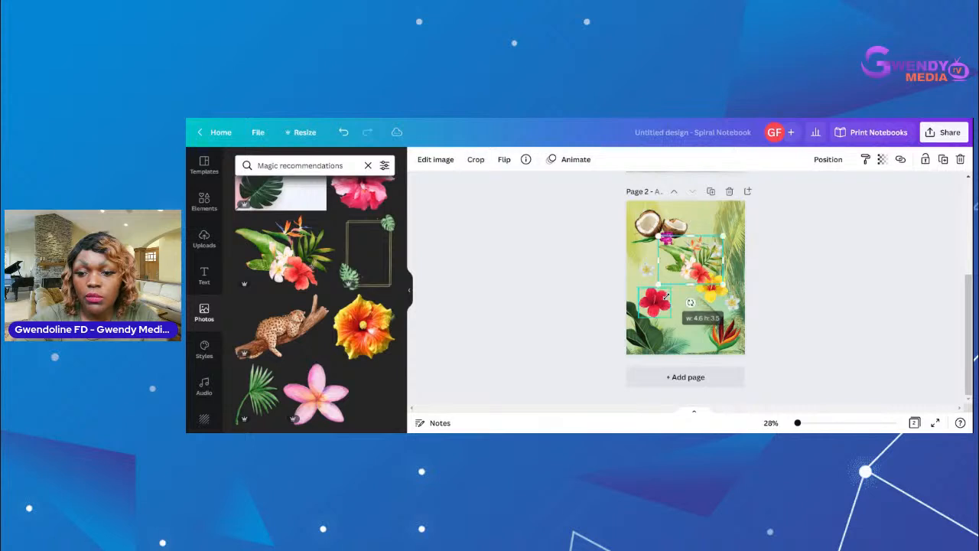
{"action": "left_click", "coordinate": [788, 291]}
{"action": "left_click_drag", "start_coordinate": [702, 258], "coordinate": [689, 261]}
{"action": "left_click", "coordinate": [865, 232]}
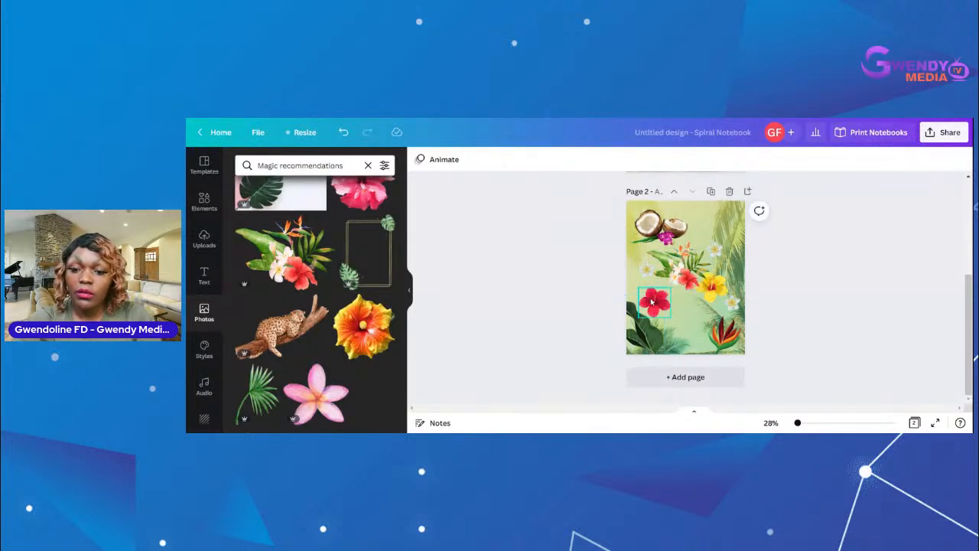
{"action": "left_click", "coordinate": [674, 270]}
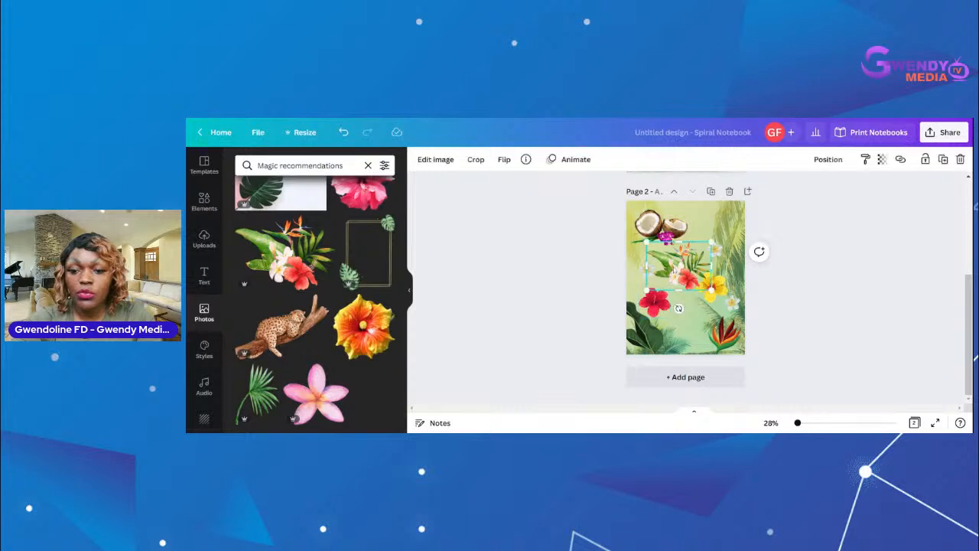
{"action": "left_click", "coordinate": [960, 159]}
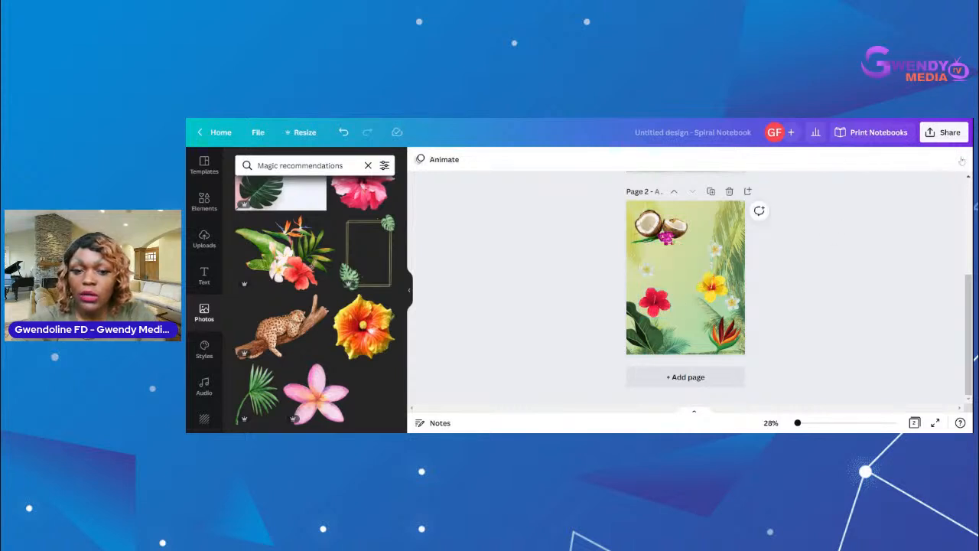
Enlarge page 2's upper-right white flower to about 1.5 by 1.5, then enlarge the yellow hibiscus and shift it up and inward.
{"action": "left_click", "coordinate": [714, 250]}
{"action": "left_click_drag", "start_coordinate": [720, 242], "coordinate": [728, 238]}
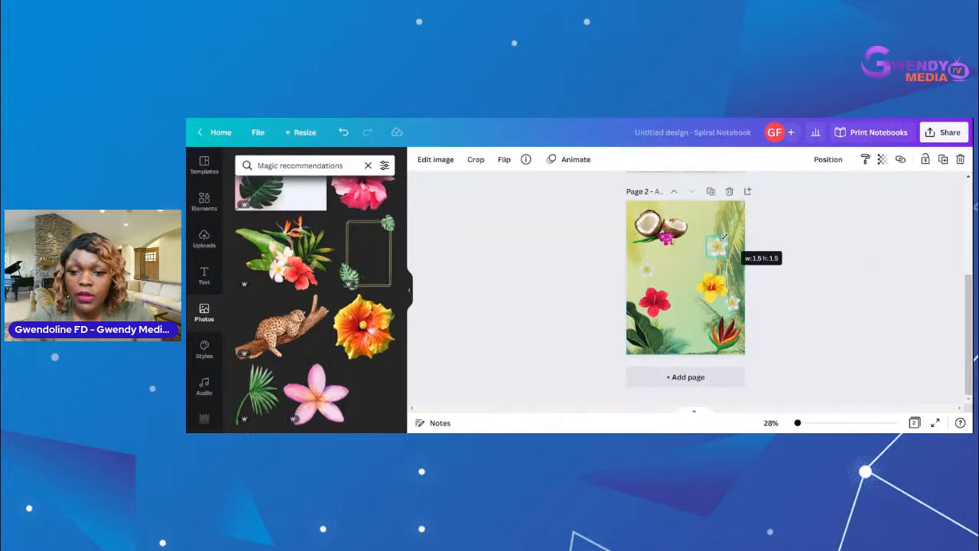
{"action": "left_click", "coordinate": [829, 242]}
{"action": "left_click", "coordinate": [708, 292]}
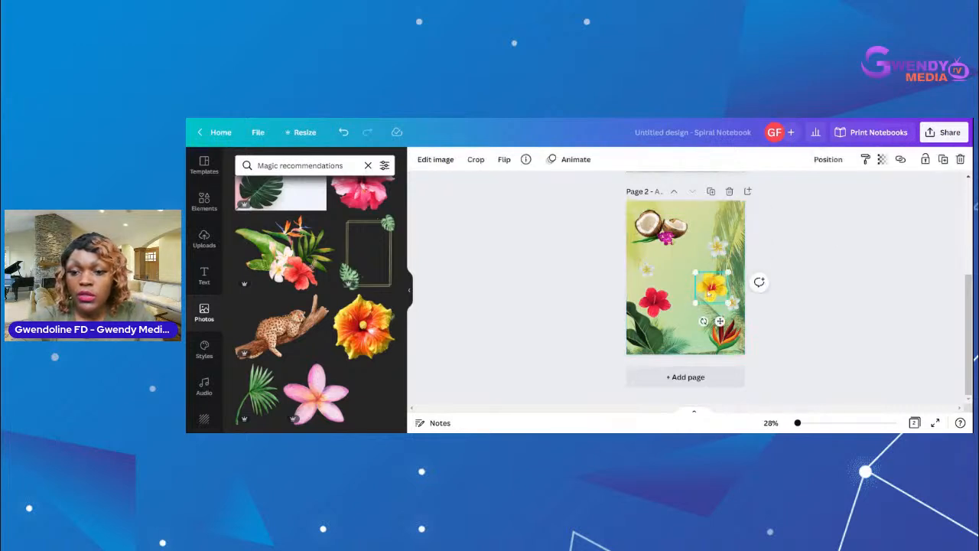
{"action": "left_click_drag", "start_coordinate": [696, 301], "coordinate": [688, 309]}
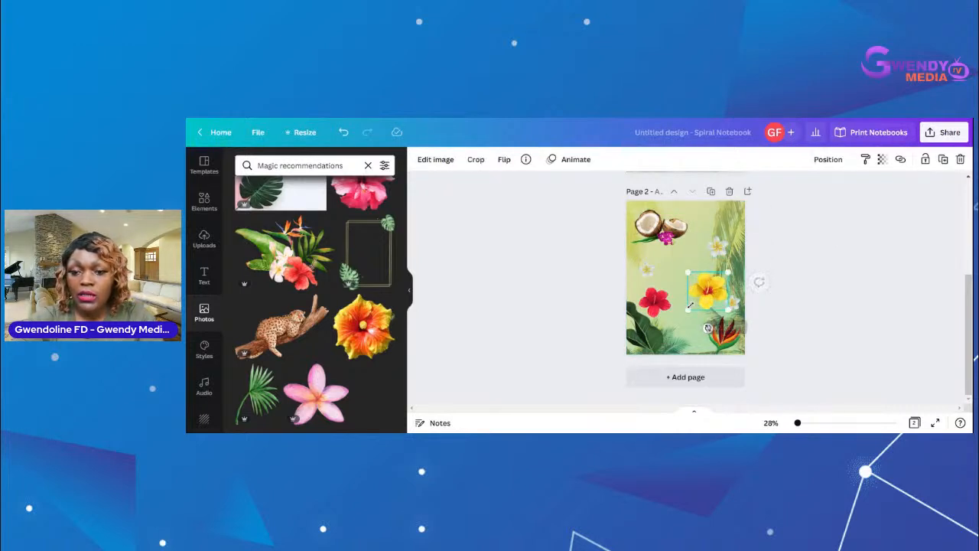
{"action": "left_click", "coordinate": [812, 241]}
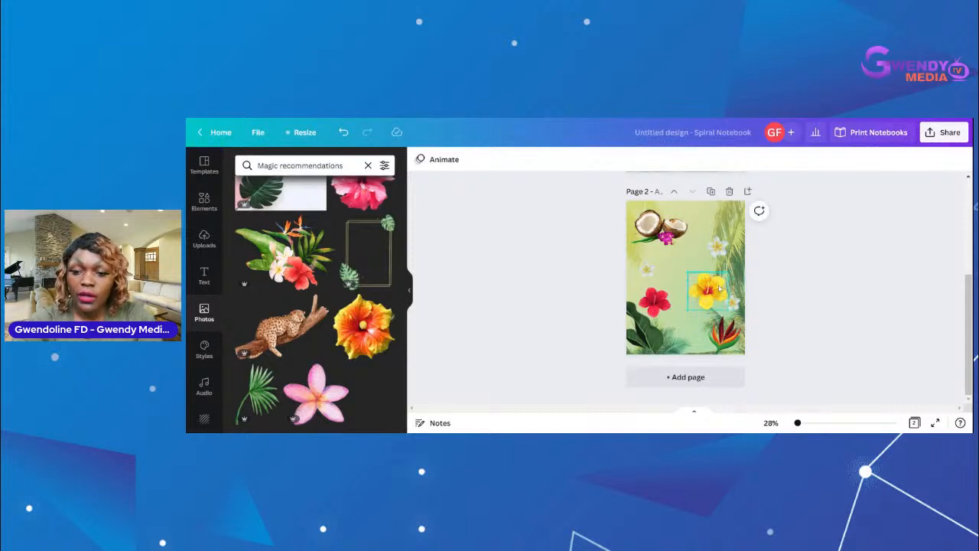
{"action": "left_click_drag", "start_coordinate": [721, 287], "coordinate": [715, 277]}
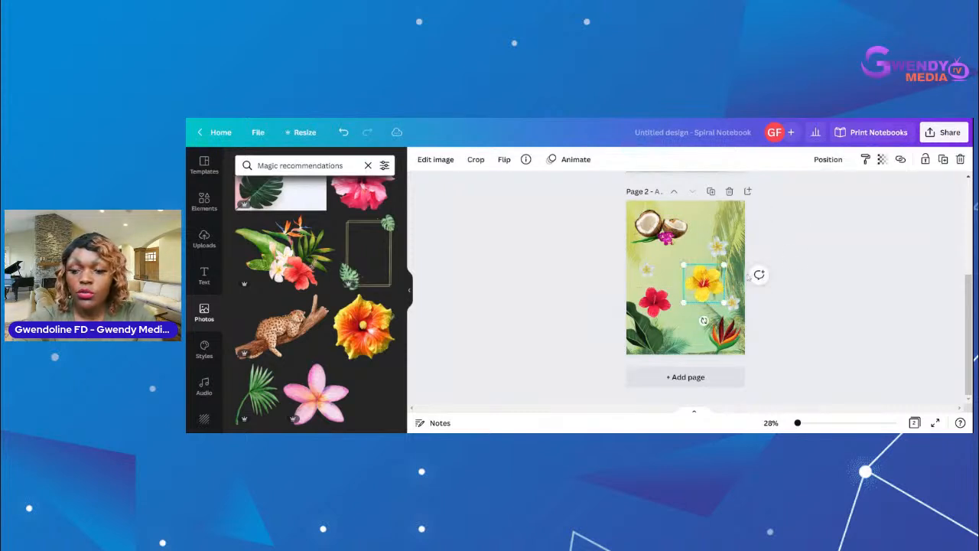
{"action": "left_click", "coordinate": [842, 262]}
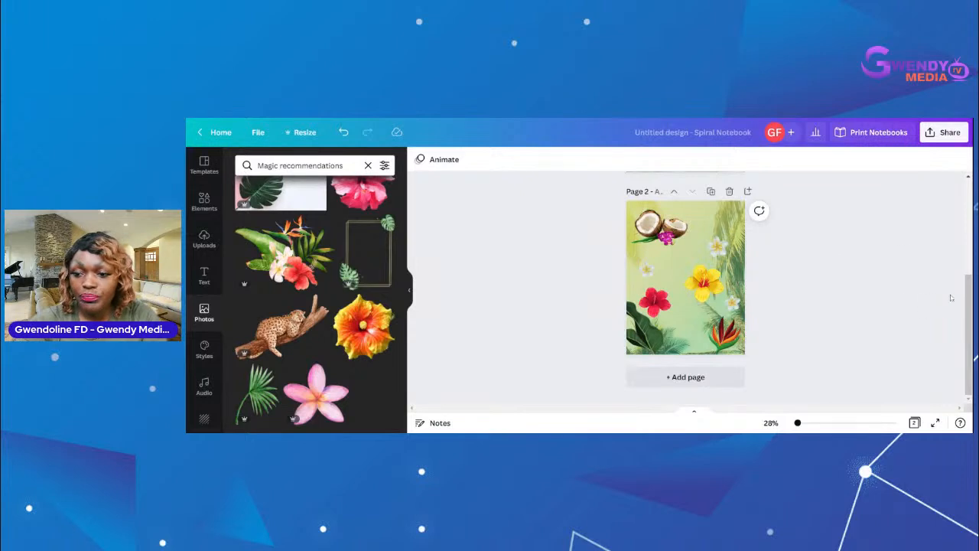
Try the gold rectangular frame with monstera leaves on the page 1 cover, stretching it to fill the page, and remove it.
{"action": "left_click_drag", "start_coordinate": [968, 315], "coordinate": [969, 212]}
{"action": "scroll", "coordinate": [969, 208], "scroll_direction": "down", "scroll_amount": 3}
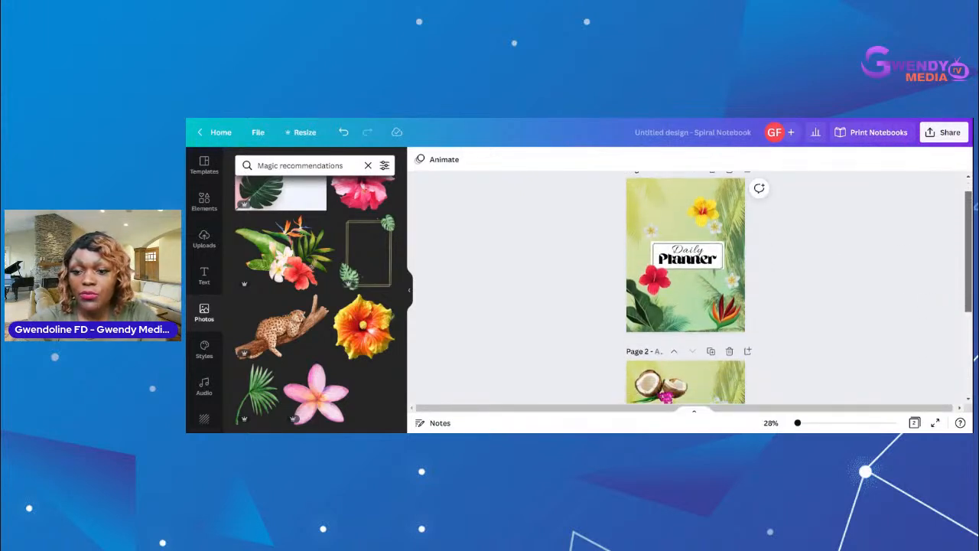
{"action": "left_click_drag", "start_coordinate": [968, 277], "coordinate": [968, 217]}
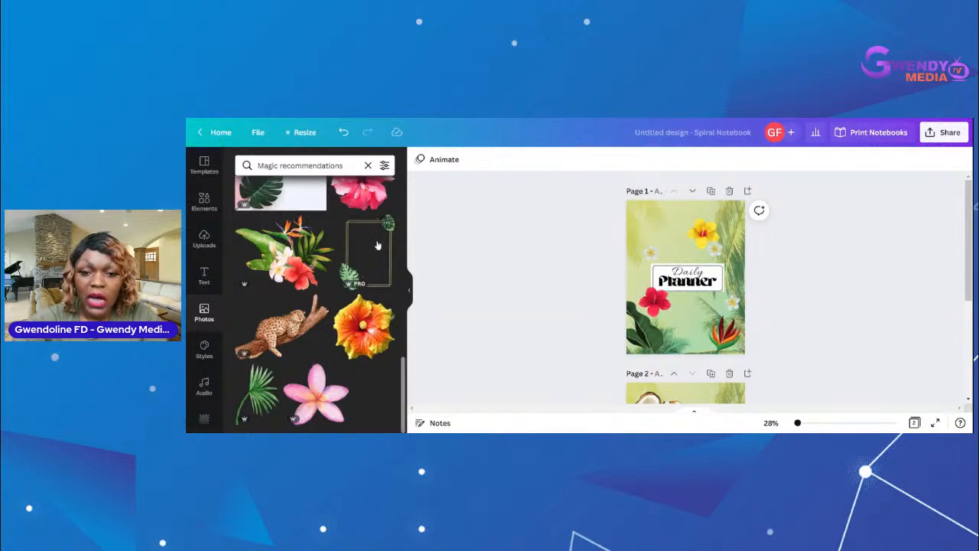
{"action": "left_click_drag", "start_coordinate": [377, 245], "coordinate": [666, 235]}
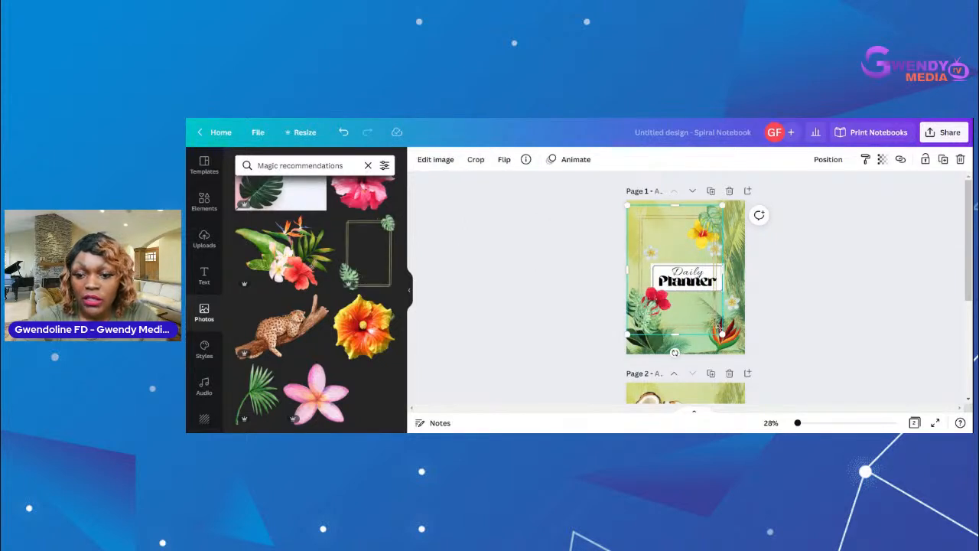
{"action": "left_click_drag", "start_coordinate": [722, 334], "coordinate": [741, 350]}
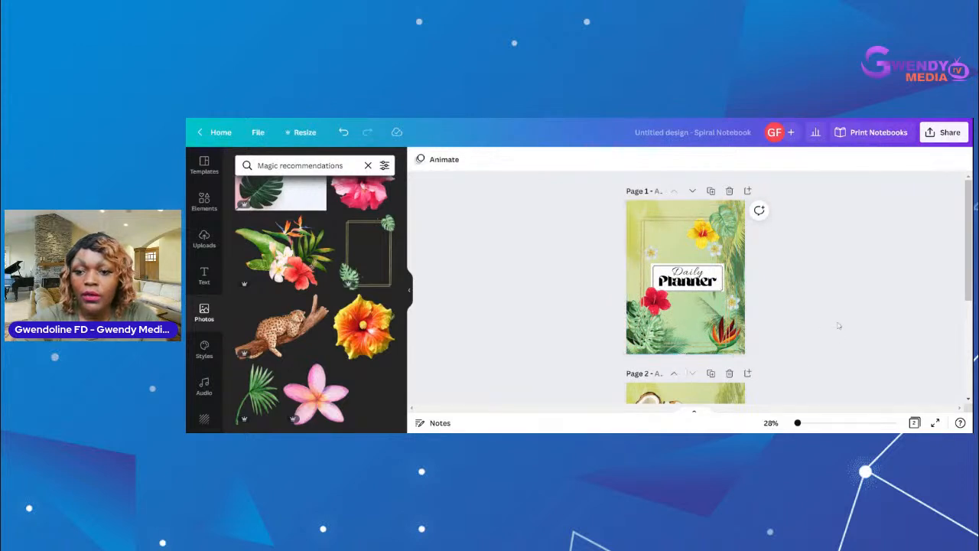
{"action": "left_click", "coordinate": [722, 211]}
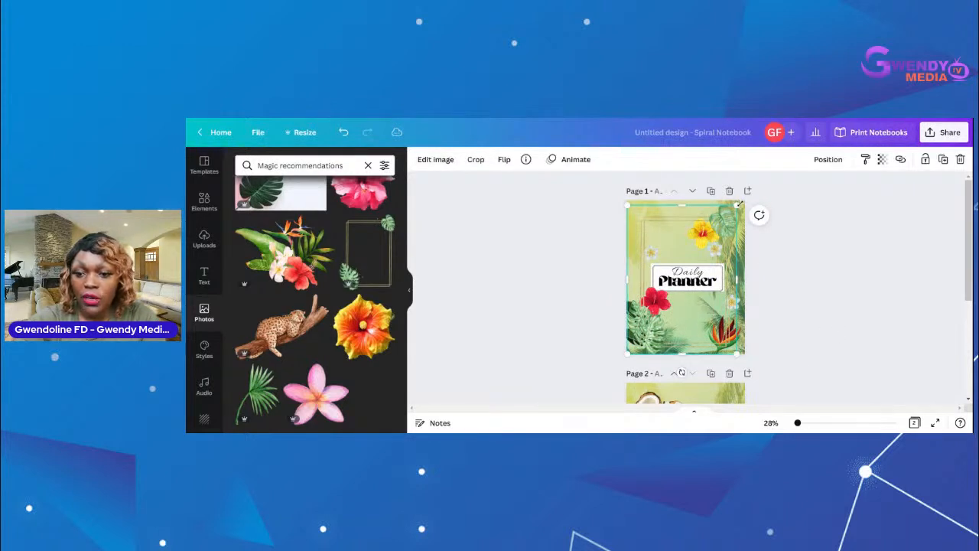
{"action": "left_click_drag", "start_coordinate": [738, 205], "coordinate": [744, 201]}
{"action": "left_click", "coordinate": [809, 264]}
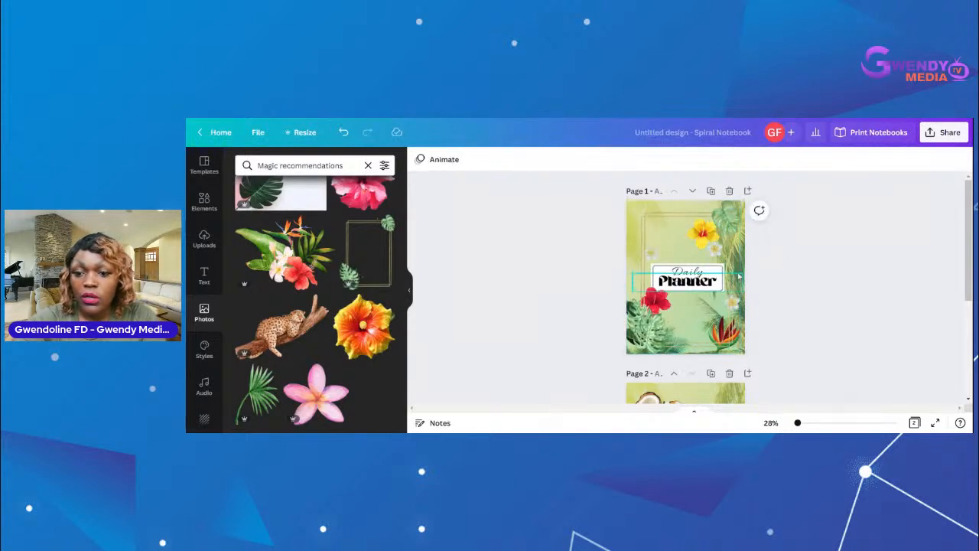
{"action": "left_click", "coordinate": [738, 250]}
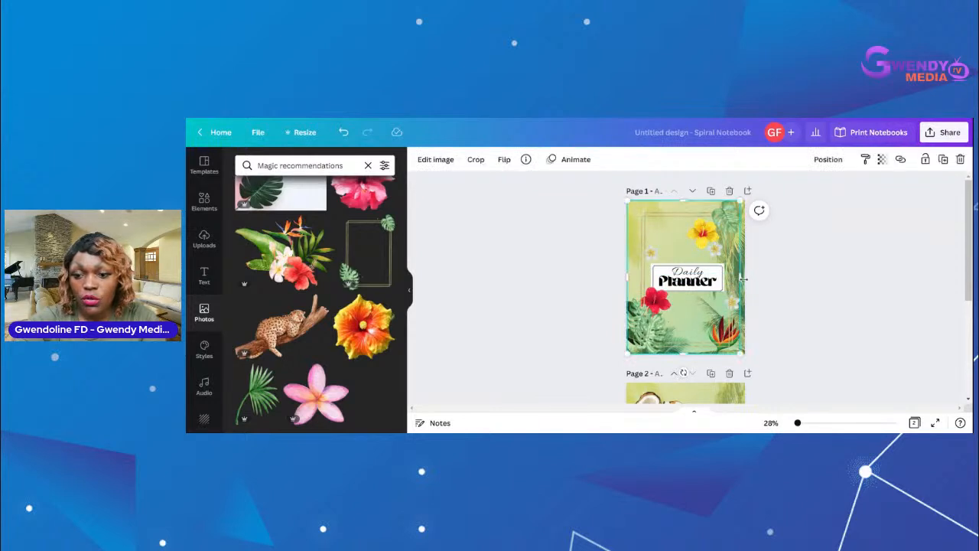
{"action": "left_click_drag", "start_coordinate": [740, 277], "coordinate": [743, 277]}
{"action": "left_click", "coordinate": [811, 289]}
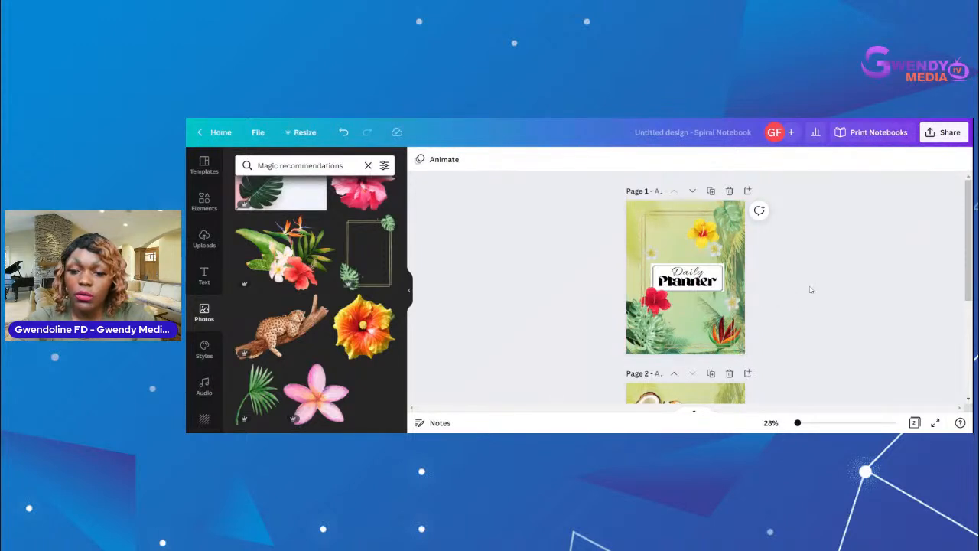
{"action": "left_click_drag", "start_coordinate": [667, 238], "coordinate": [689, 241]}
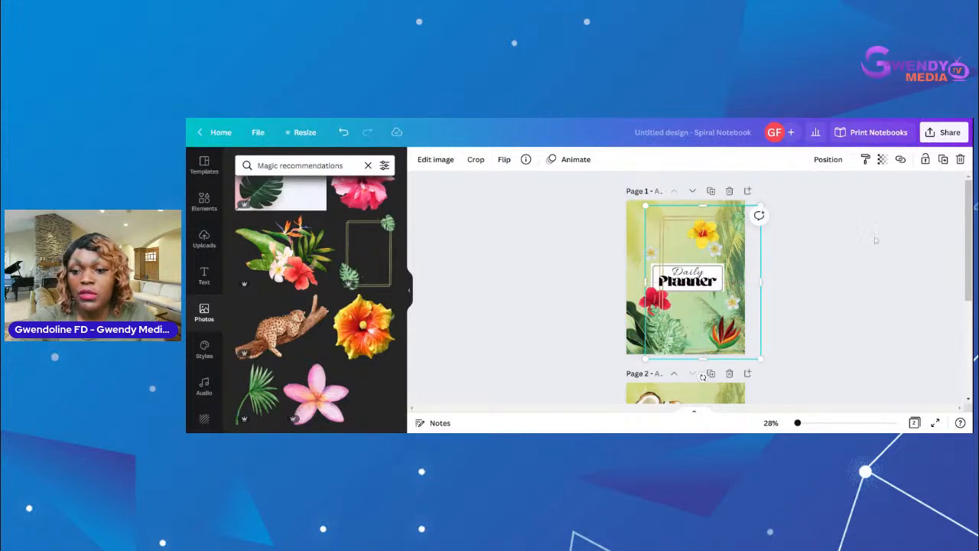
{"action": "left_click", "coordinate": [960, 159]}
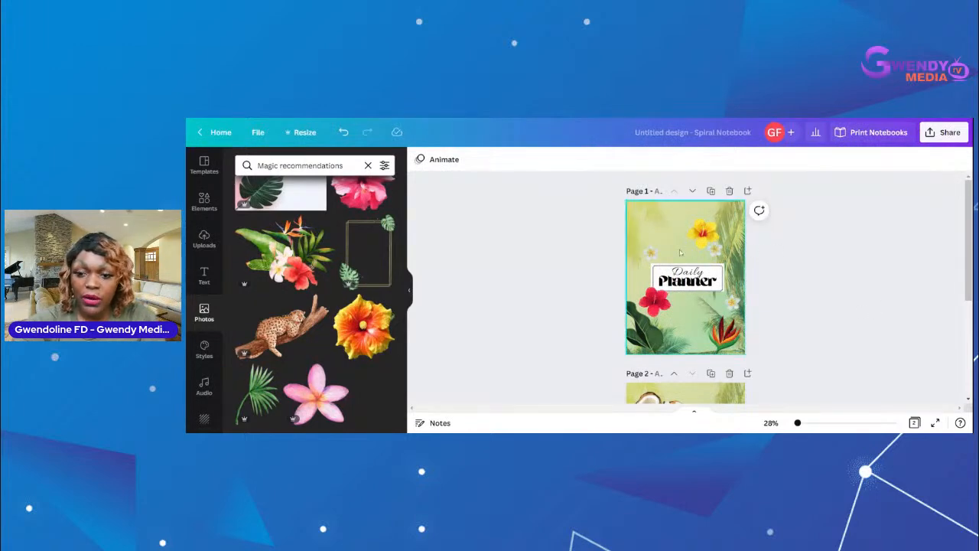
Enlarge the yellow hibiscus slightly on the page 1 cover.
{"action": "left_click", "coordinate": [712, 229]}
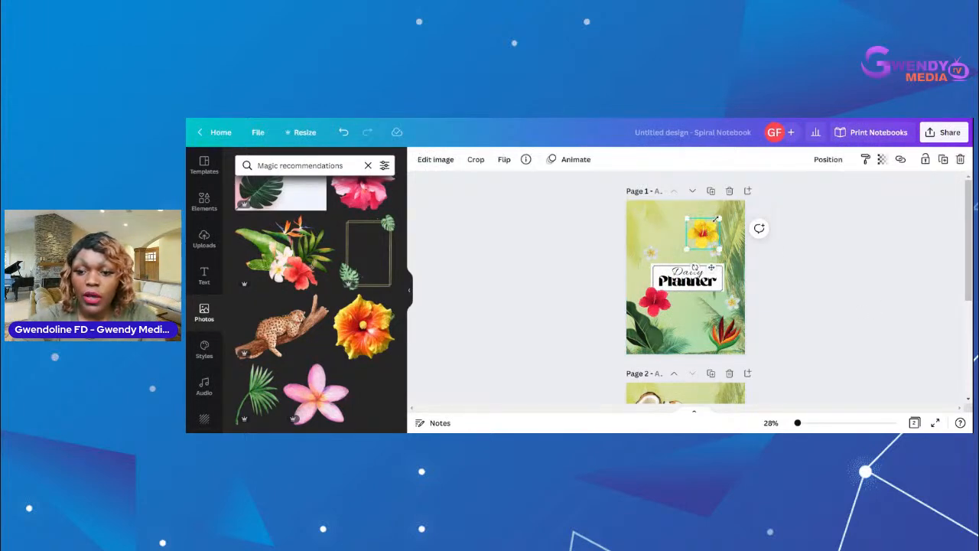
{"action": "left_click_drag", "start_coordinate": [718, 219], "coordinate": [721, 215]}
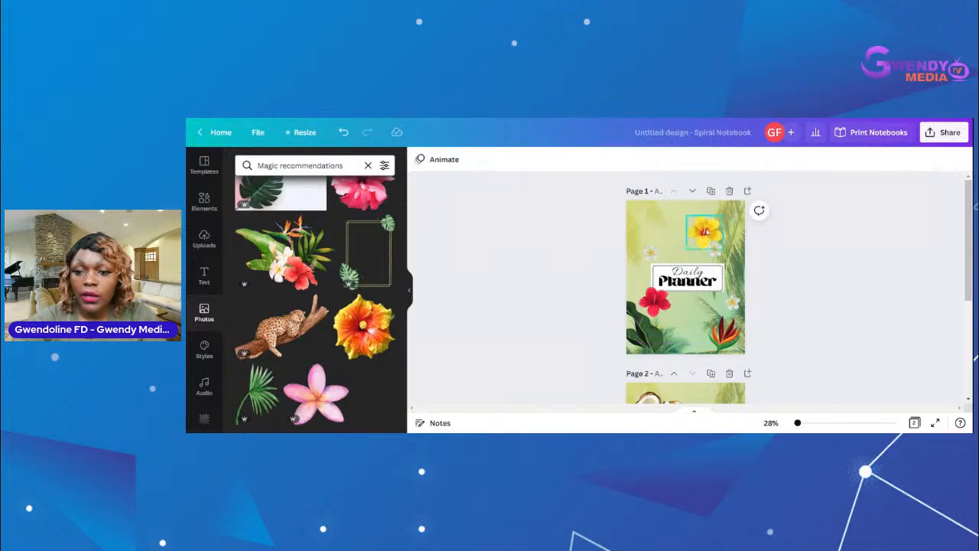
{"action": "left_click", "coordinate": [801, 264]}
Move the white flower above the Daily Planner label slightly higher on page 1 and enlarge it.
{"action": "left_click", "coordinate": [649, 253]}
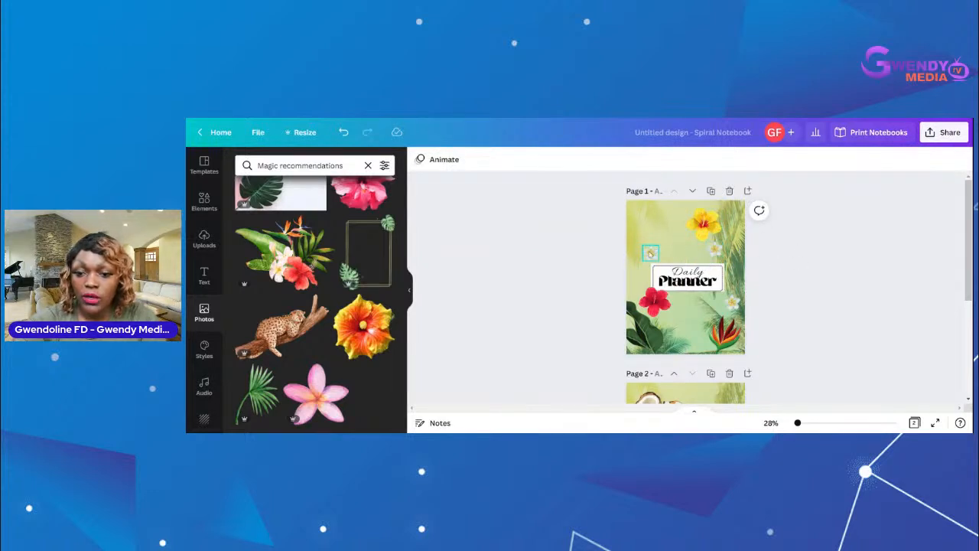
{"action": "left_click_drag", "start_coordinate": [650, 253], "coordinate": [647, 243]}
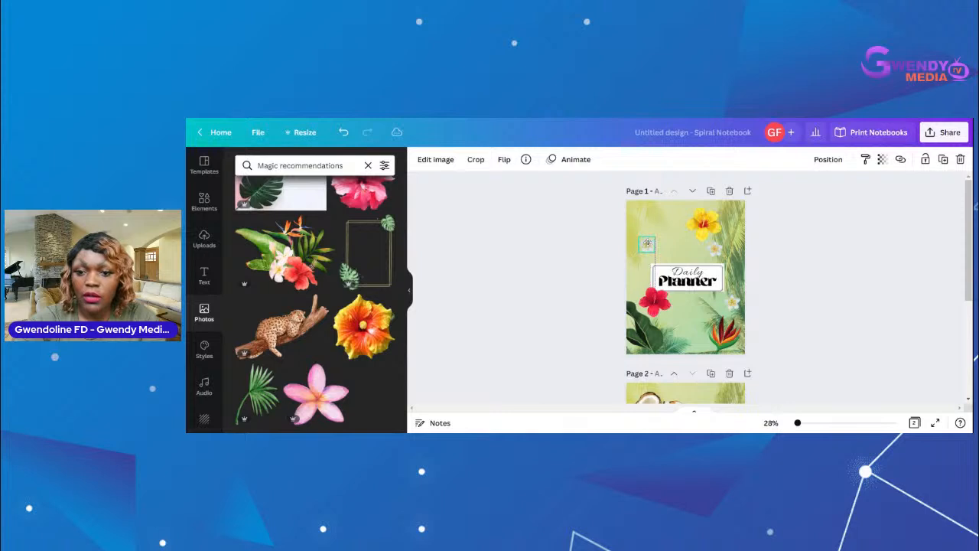
{"action": "left_click", "coordinate": [820, 284]}
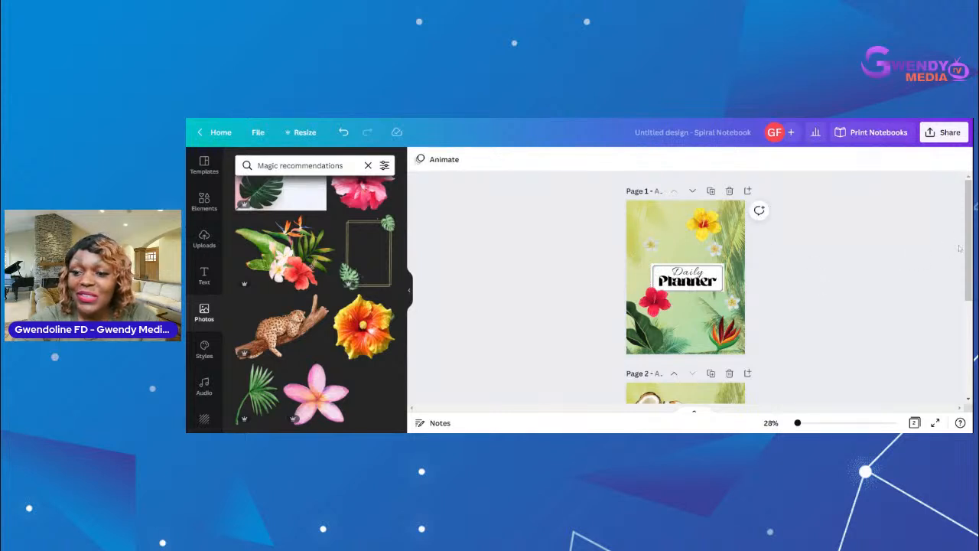
{"action": "left_click", "coordinate": [654, 247]}
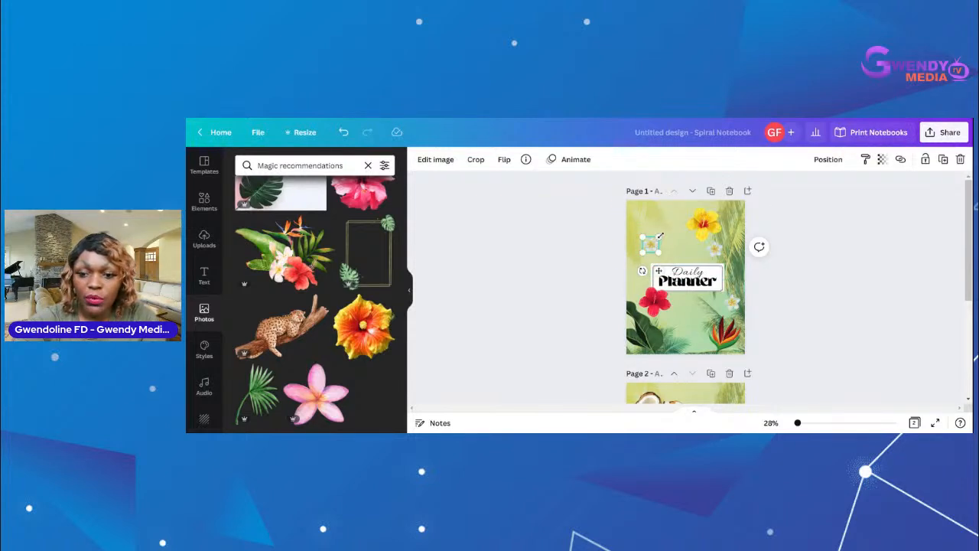
{"action": "left_click_drag", "start_coordinate": [658, 236], "coordinate": [665, 230]}
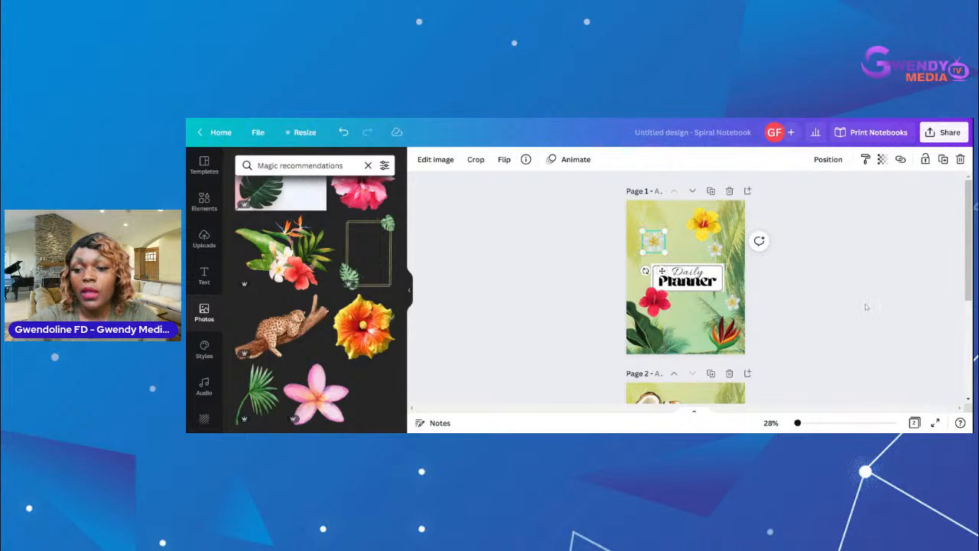
{"action": "left_click", "coordinate": [865, 306]}
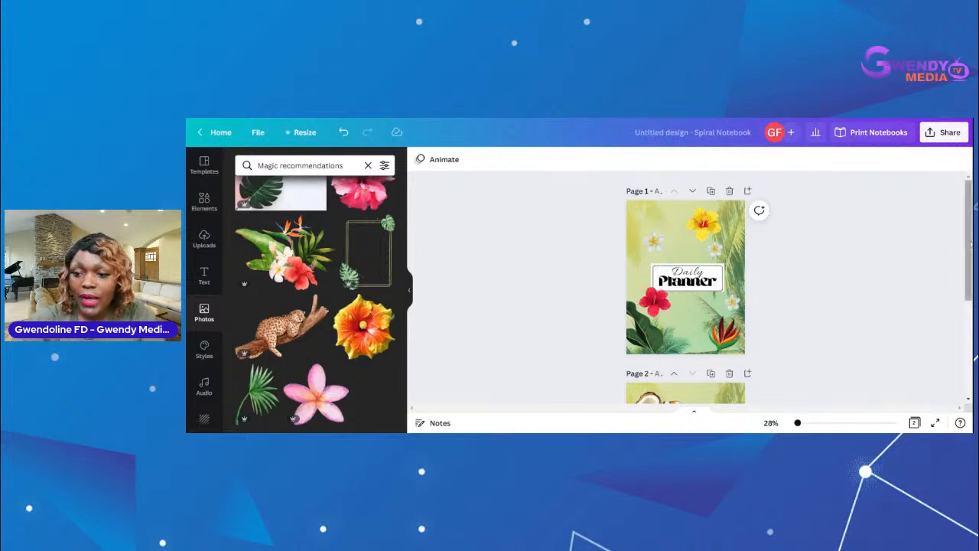
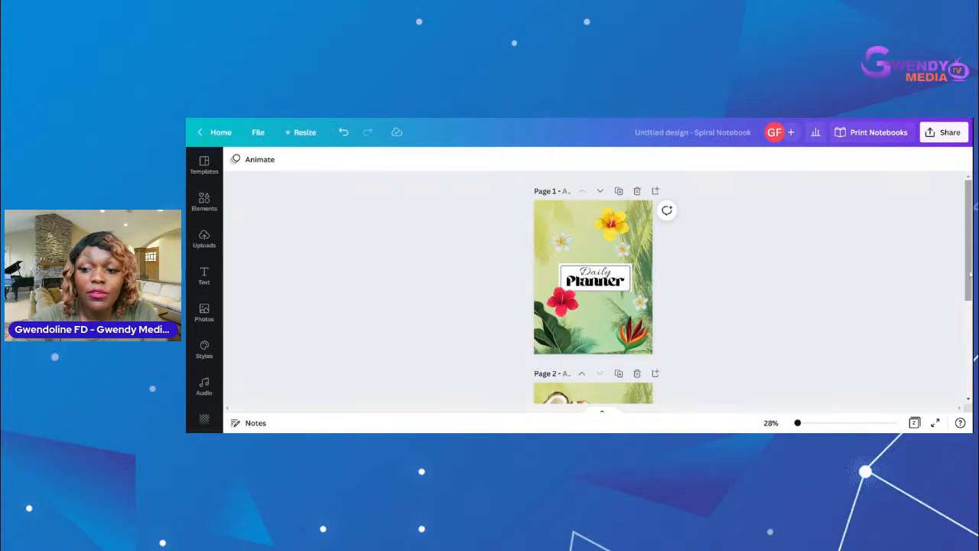
Review both notebook pages, comparing the Daily Planner cover with the text-free page 2.
{"action": "left_click_drag", "start_coordinate": [969, 273], "coordinate": [969, 361]}
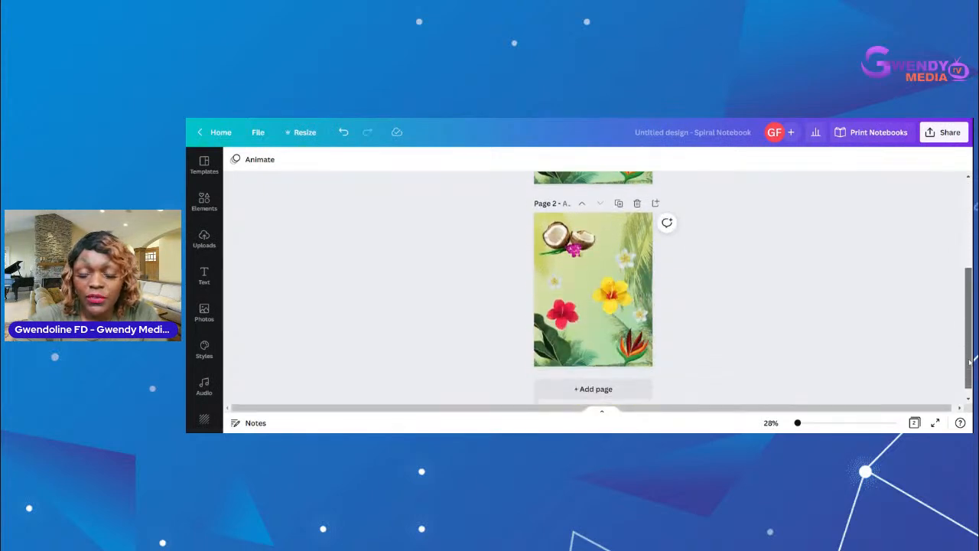
{"action": "scroll", "coordinate": [973, 359], "scroll_direction": "up", "scroll_amount": 5}
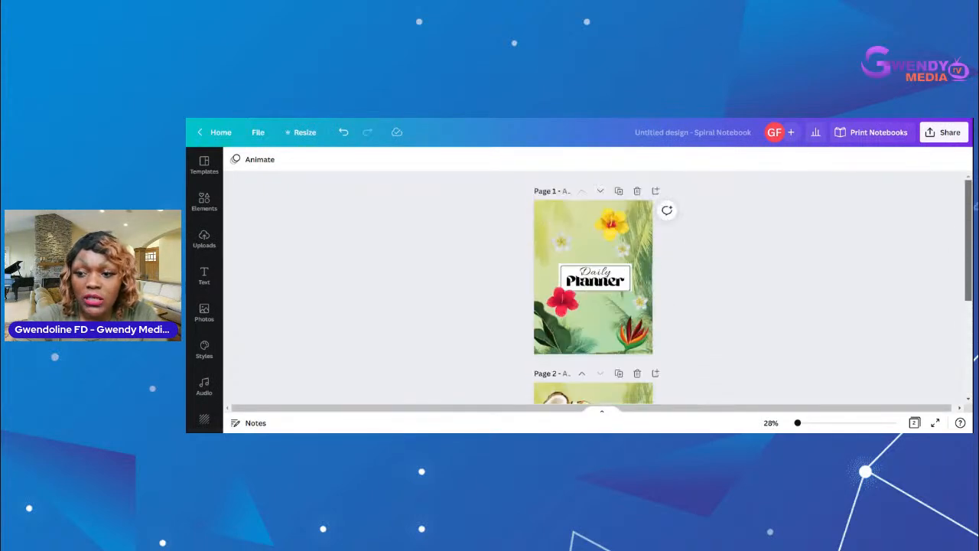
{"action": "scroll", "coordinate": [974, 358], "scroll_direction": "down", "scroll_amount": 5}
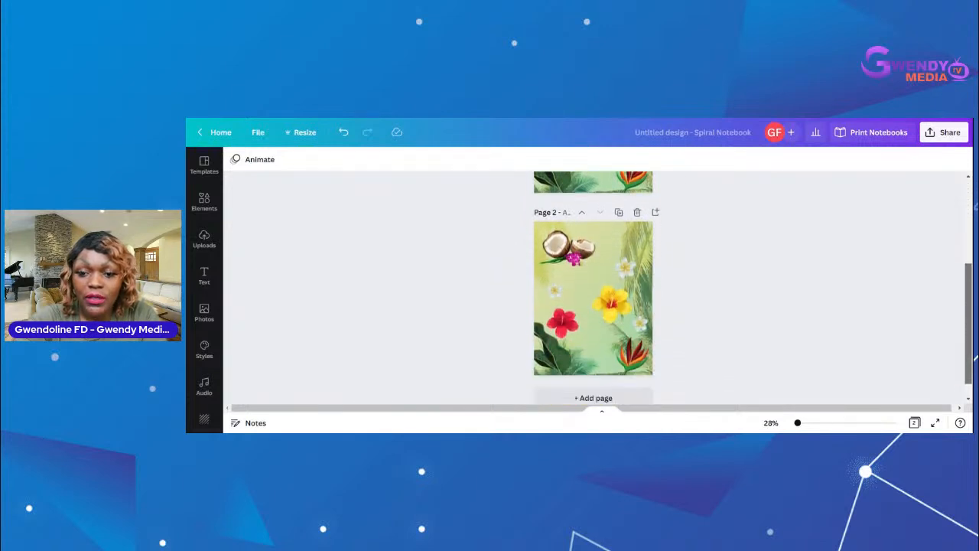
{"action": "scroll", "coordinate": [975, 358], "scroll_direction": "up", "scroll_amount": 1}
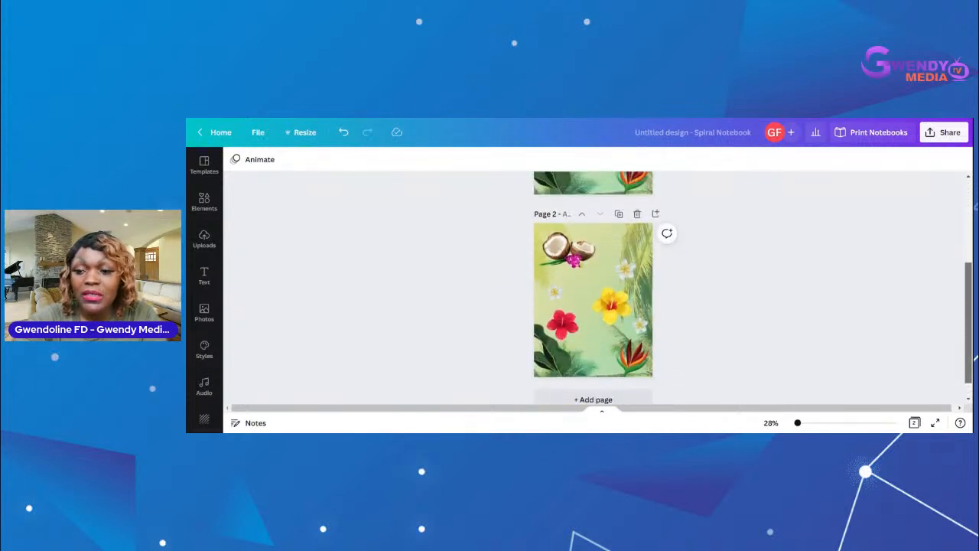
{"action": "scroll", "coordinate": [975, 357], "scroll_direction": "up", "scroll_amount": 4}
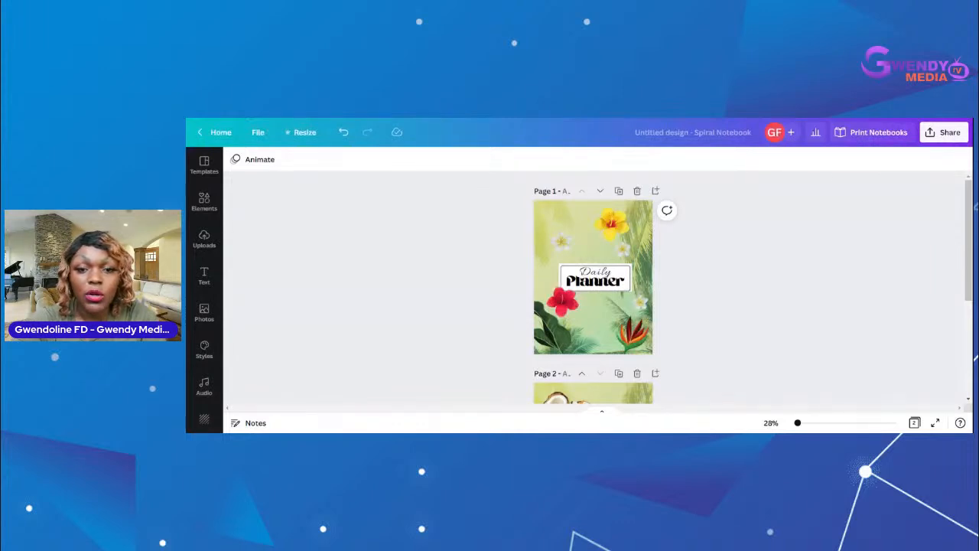
Return to the home page and search the templates for thank you card.
{"action": "left_click", "coordinate": [219, 132]}
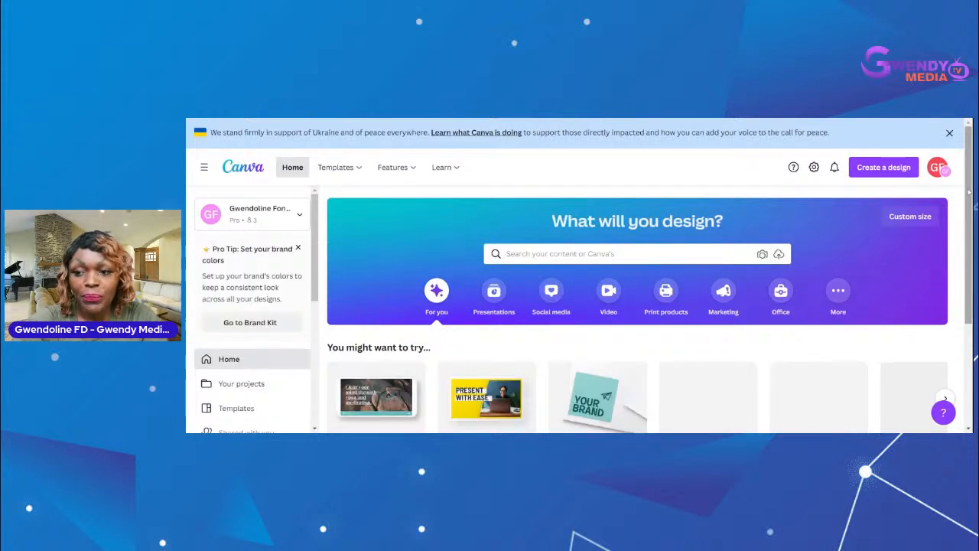
{"action": "scroll", "coordinate": [970, 193], "scroll_direction": "down", "scroll_amount": 1}
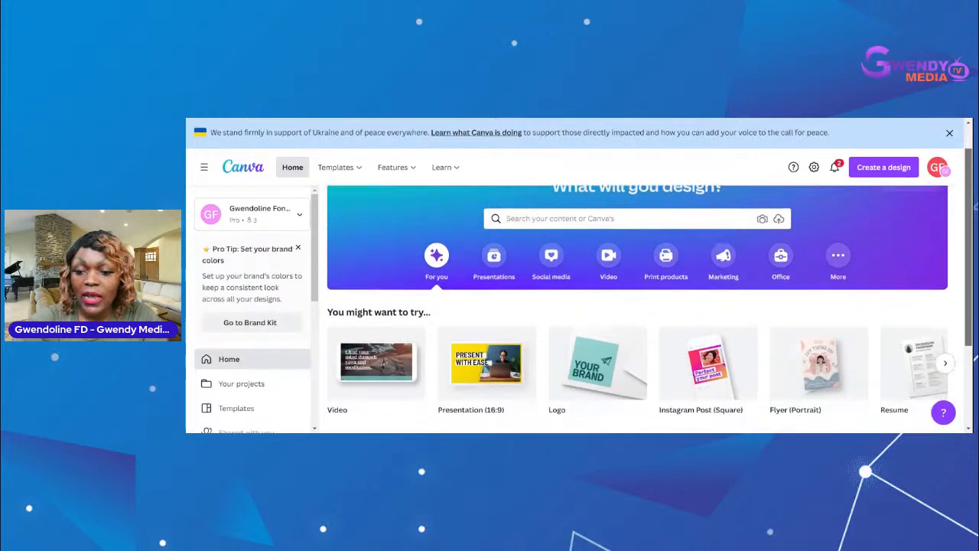
{"action": "scroll", "coordinate": [971, 205], "scroll_direction": "down", "scroll_amount": 1}
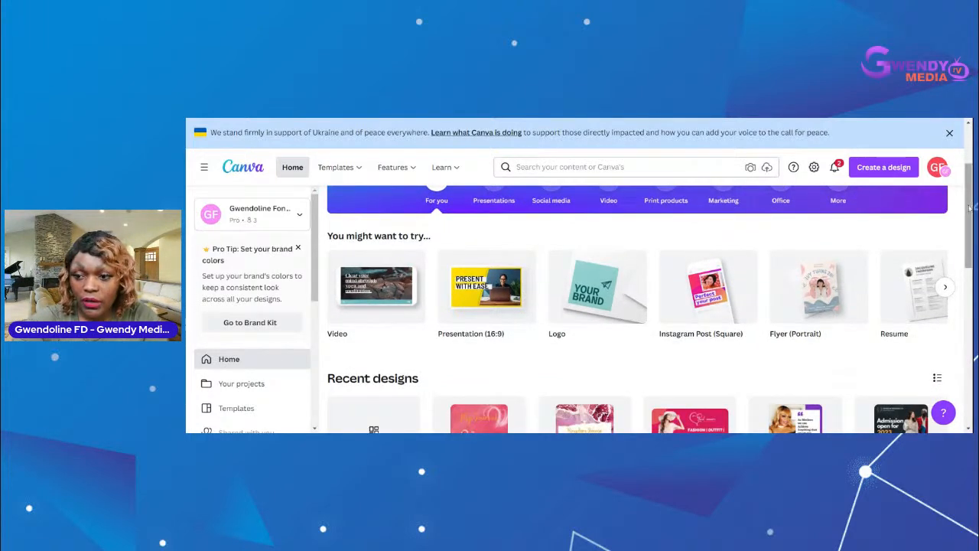
{"action": "scroll", "coordinate": [970, 200], "scroll_direction": "up", "scroll_amount": 2}
{"action": "left_click_drag", "start_coordinate": [969, 170], "coordinate": [970, 164]}
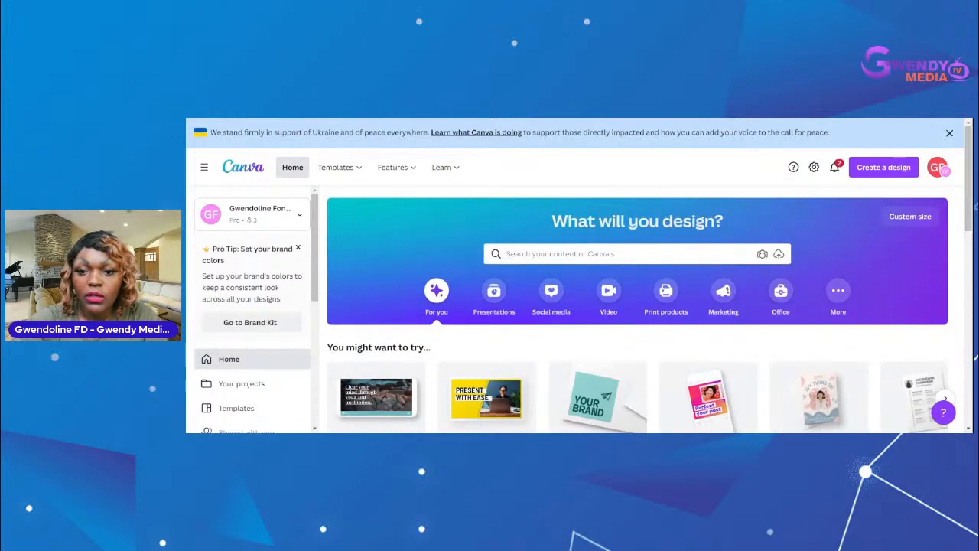
{"action": "left_click", "coordinate": [506, 253]}
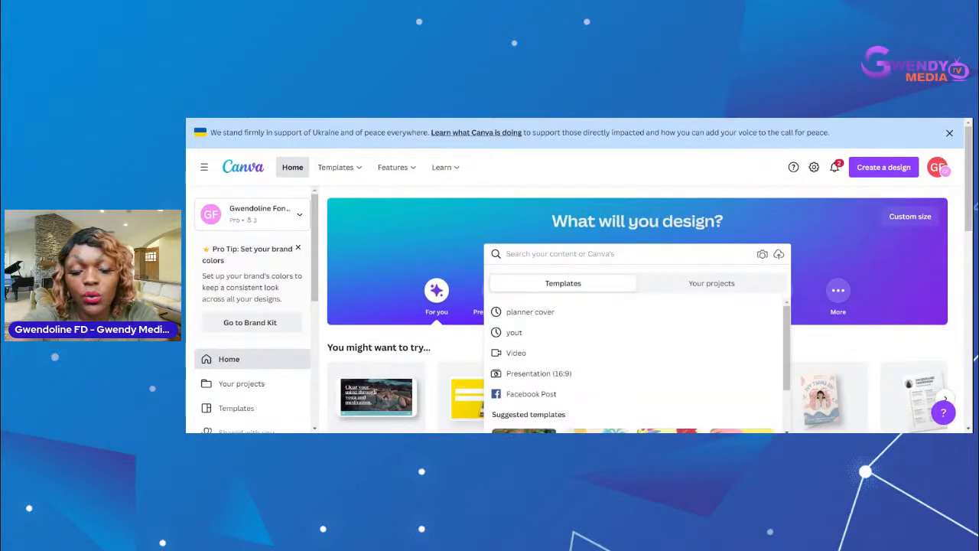
{"action": "type", "text": "Thank"}
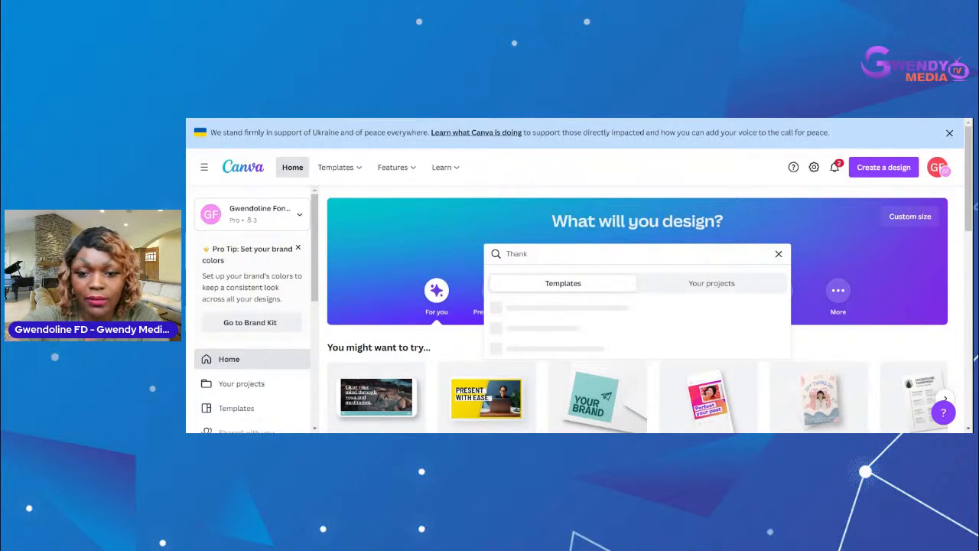
{"action": "type", "text": " you"}
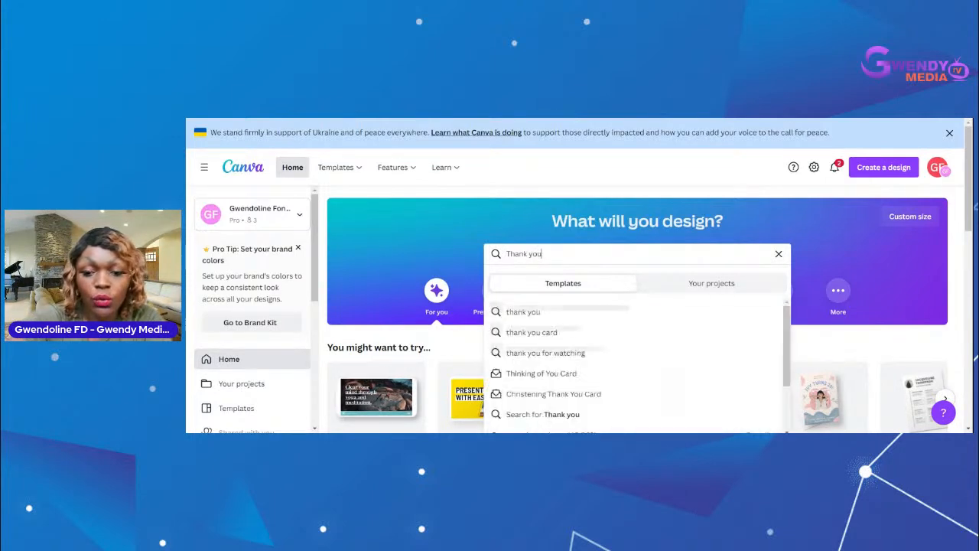
{"action": "left_click", "coordinate": [555, 334]}
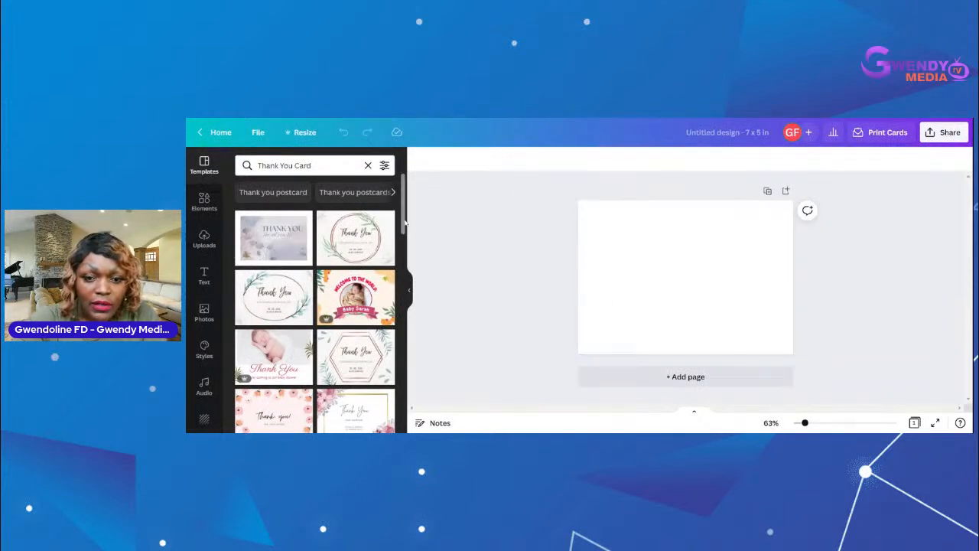
Apply the For Your Purchase template with the pink brush stroke to the blank card, and shift its Thank You heading slightly to the right.
{"action": "left_click_drag", "start_coordinate": [405, 223], "coordinate": [428, 451]}
{"action": "scroll", "coordinate": [314, 302], "scroll_direction": "down", "scroll_amount": 2}
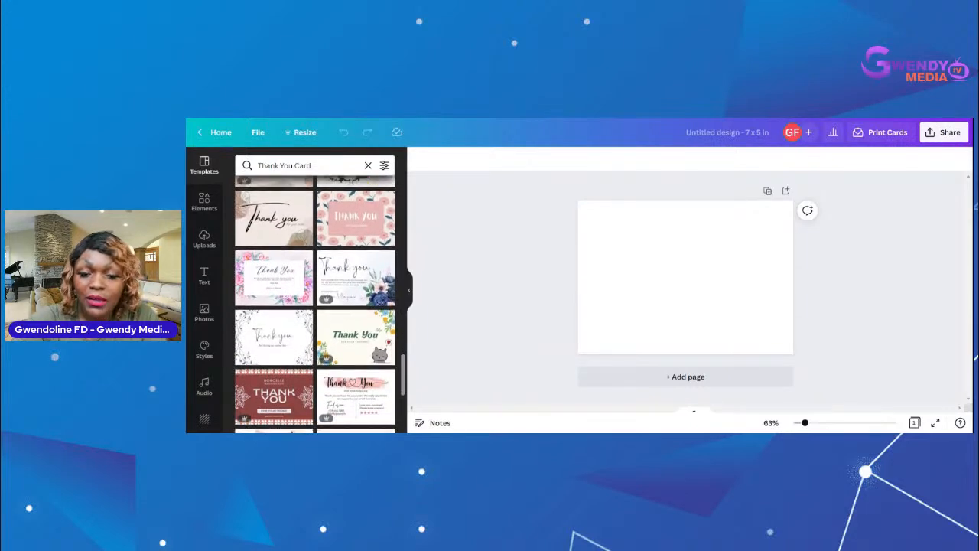
{"action": "scroll", "coordinate": [315, 305], "scroll_direction": "down", "scroll_amount": 2}
{"action": "scroll", "coordinate": [314, 304], "scroll_direction": "down", "scroll_amount": 2}
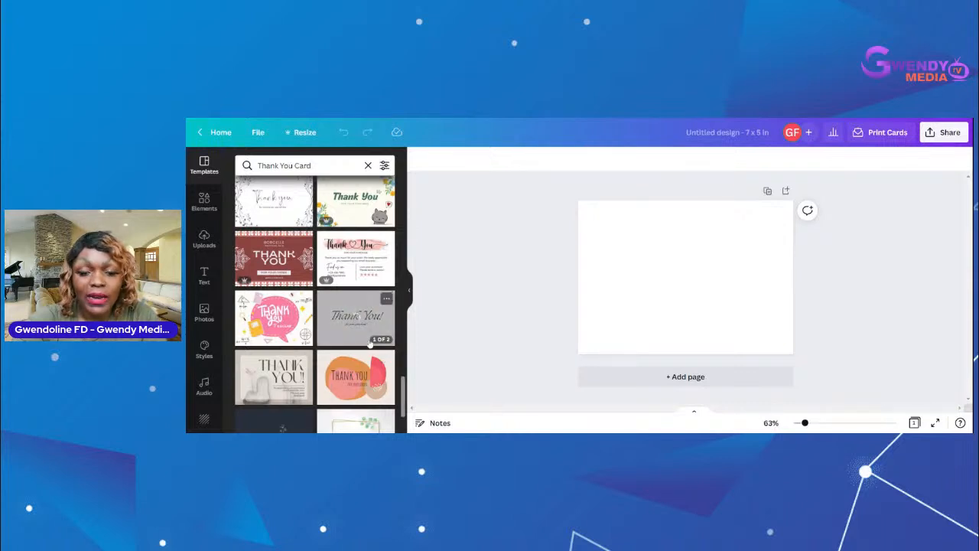
{"action": "left_click_drag", "start_coordinate": [353, 252], "coordinate": [476, 258]}
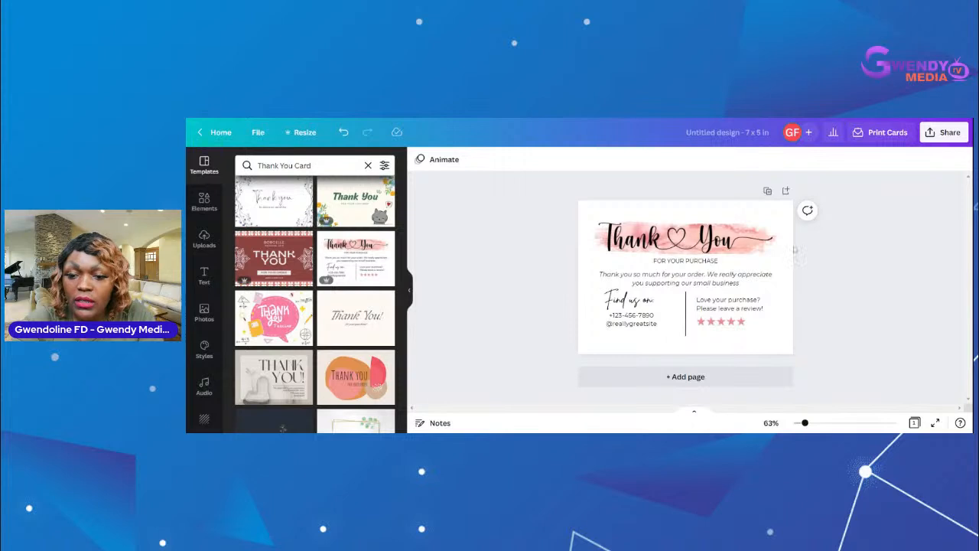
{"action": "mouse_move", "coordinate": [685, 238]}
{"action": "left_mouse_down"}
{"action": "mouse_move", "coordinate": [681, 249]}
{"action": "mouse_move", "coordinate": [716, 238]}
{"action": "left_mouse_up"}
{"action": "left_click", "coordinate": [868, 298]}
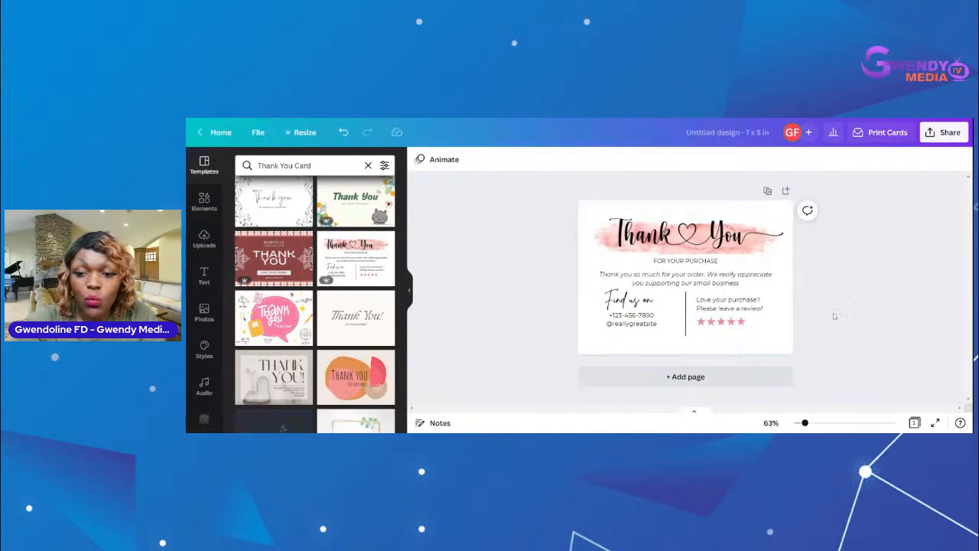
Select the thank you card's background and open the full set of recently used backgrounds.
{"action": "left_click", "coordinate": [584, 210]}
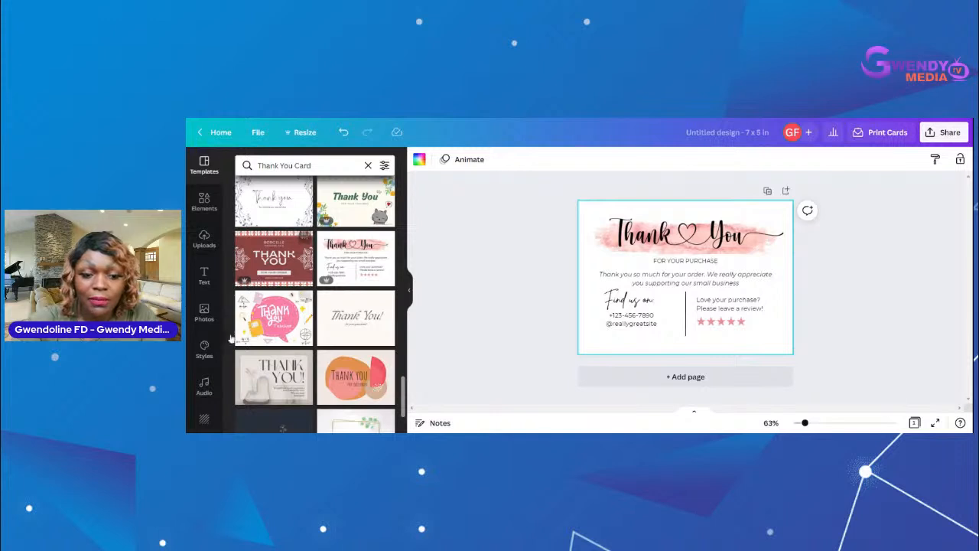
{"action": "left_click_drag", "start_coordinate": [224, 305], "coordinate": [225, 378]}
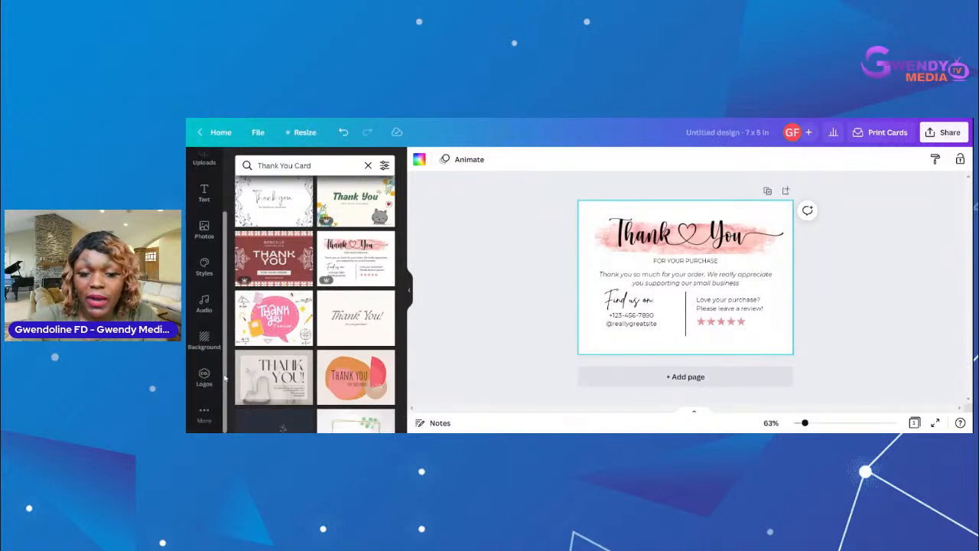
{"action": "left_click", "coordinate": [205, 339]}
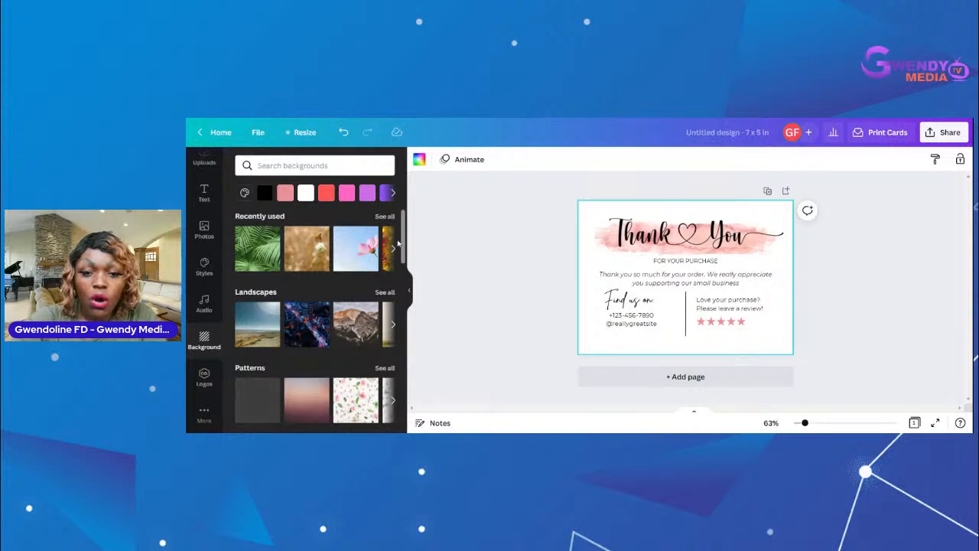
{"action": "scroll", "coordinate": [397, 241], "scroll_direction": "down", "scroll_amount": 1}
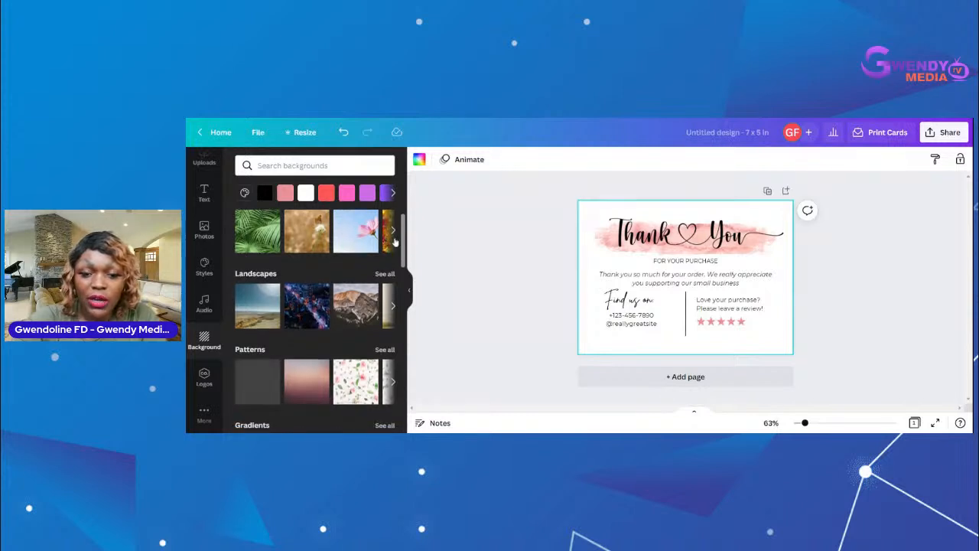
{"action": "left_click", "coordinate": [393, 231]}
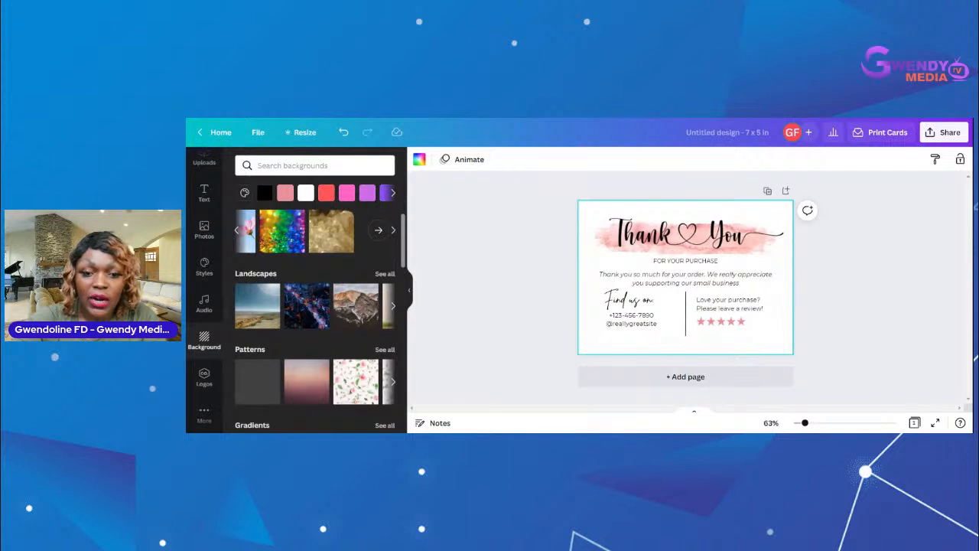
{"action": "left_click", "coordinate": [378, 231]}
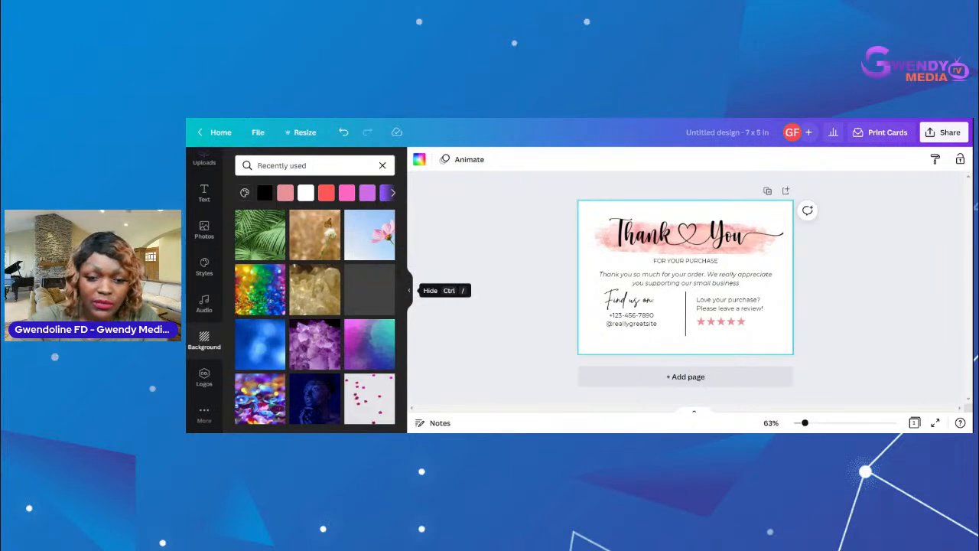
Try the gold crystal and pink-teal gradient backgrounds on the card, and apply the purple crystal background instead.
{"action": "left_click", "coordinate": [317, 292]}
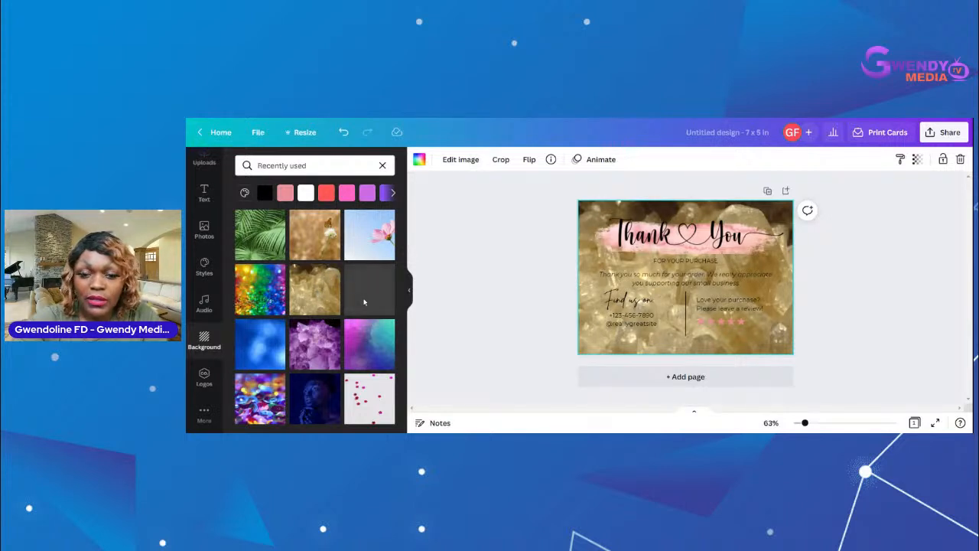
{"action": "left_click", "coordinate": [371, 342]}
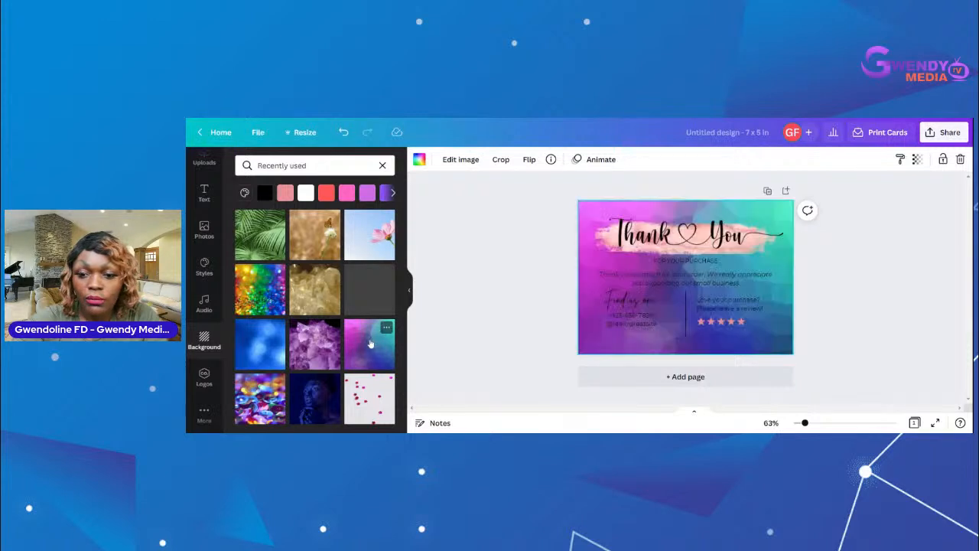
{"action": "left_click", "coordinate": [322, 349]}
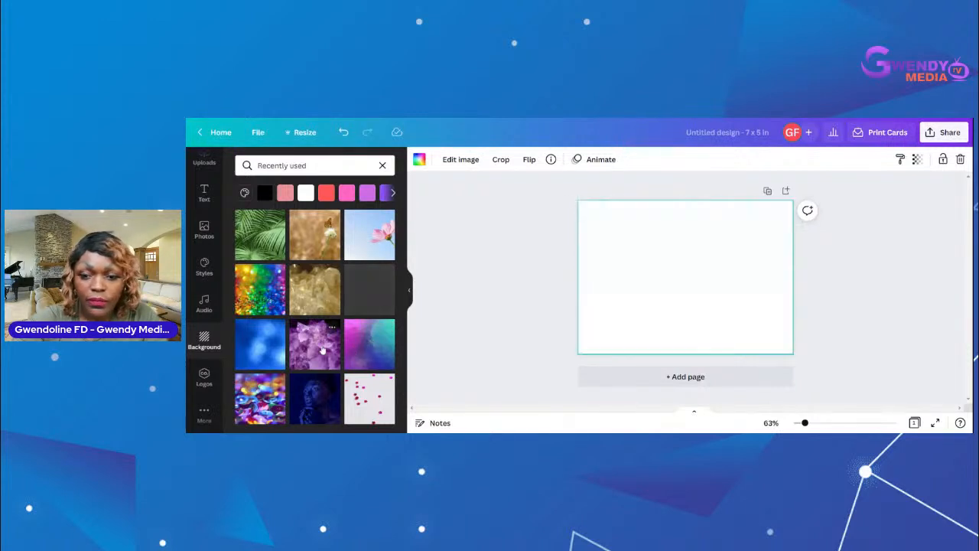
Apply the blurred blue lights background to the thank you card and change all of its black text to white.
{"action": "left_click", "coordinate": [254, 350]}
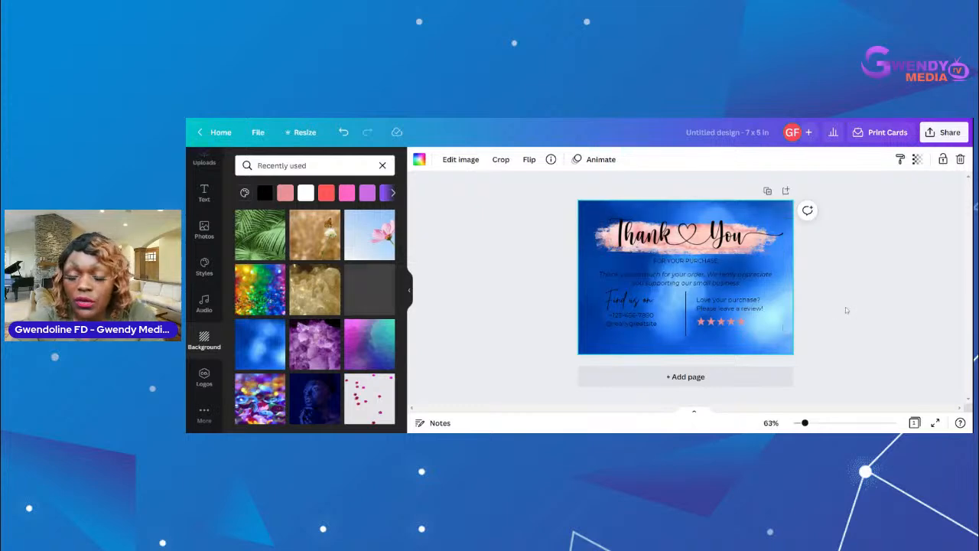
{"action": "left_click", "coordinate": [715, 263]}
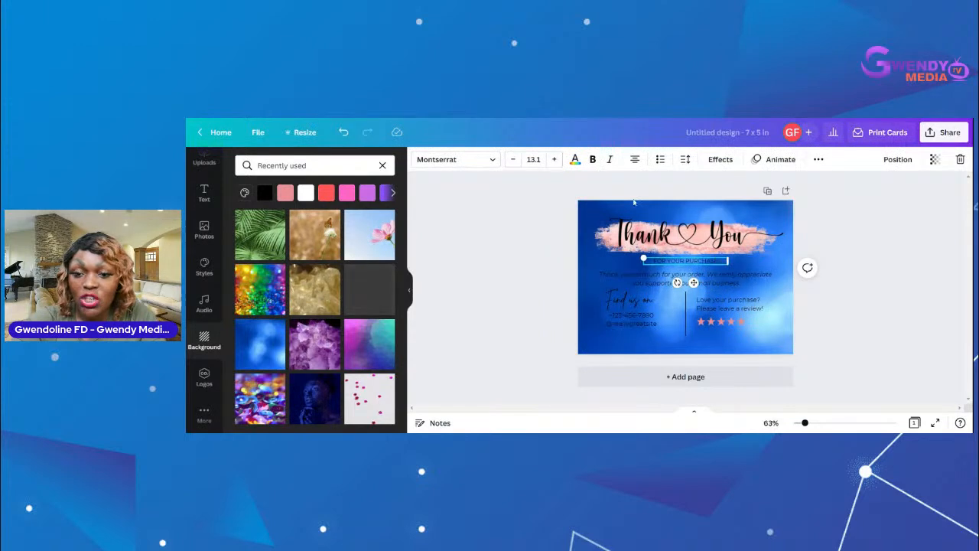
{"action": "left_click", "coordinate": [575, 160]}
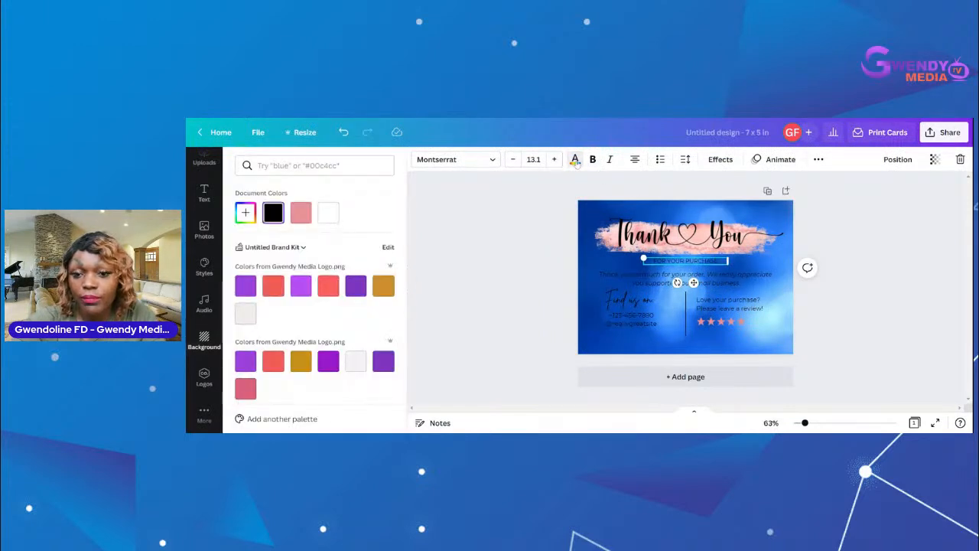
{"action": "left_click", "coordinate": [301, 215]}
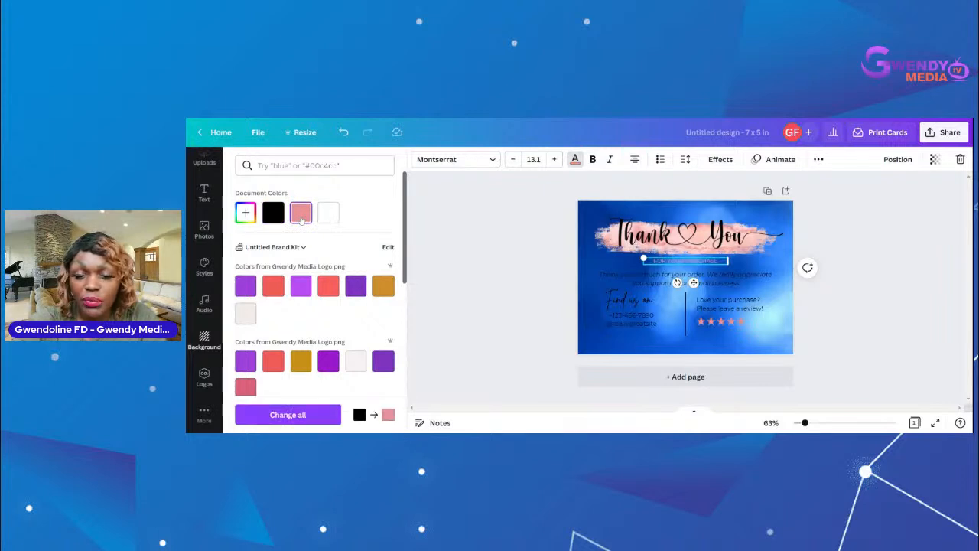
{"action": "left_click", "coordinate": [328, 215]}
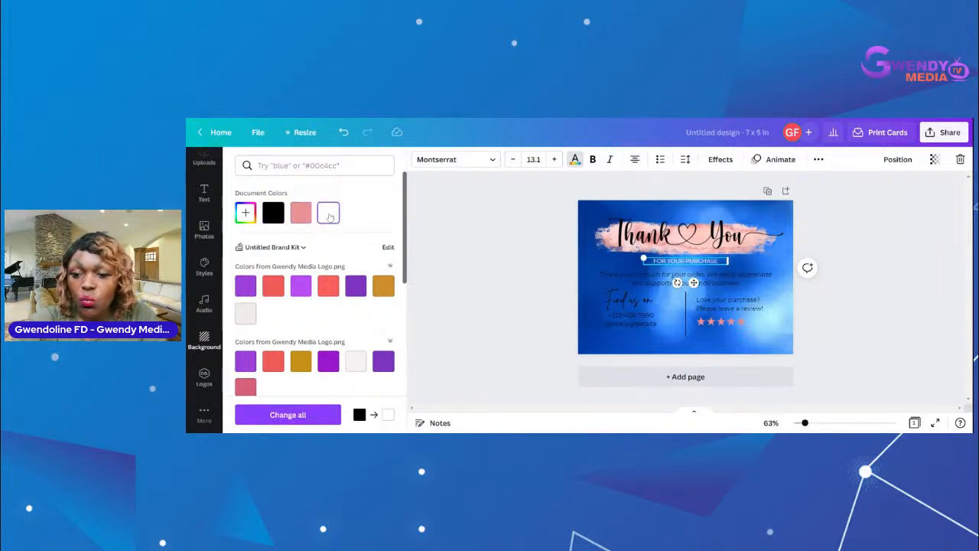
{"action": "left_click", "coordinate": [293, 417]}
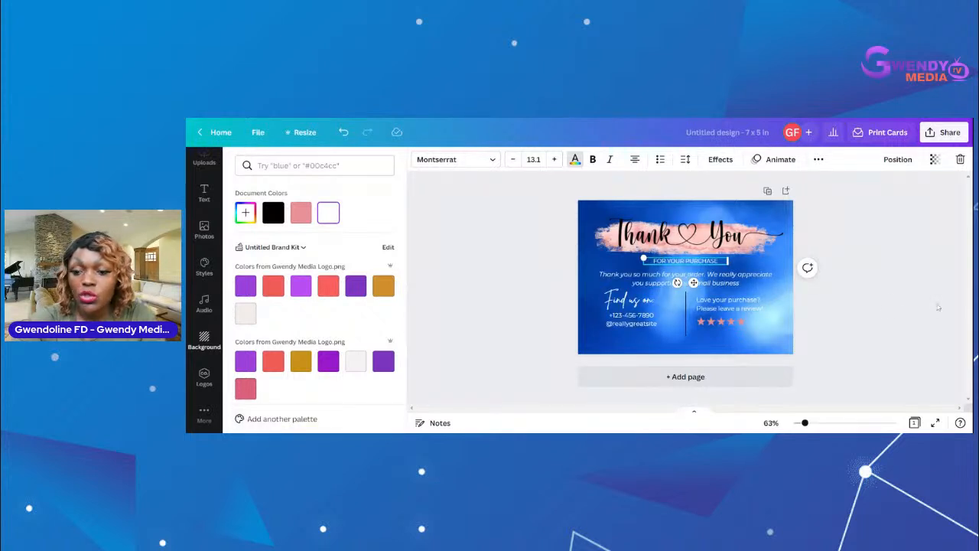
{"action": "left_click", "coordinate": [880, 312]}
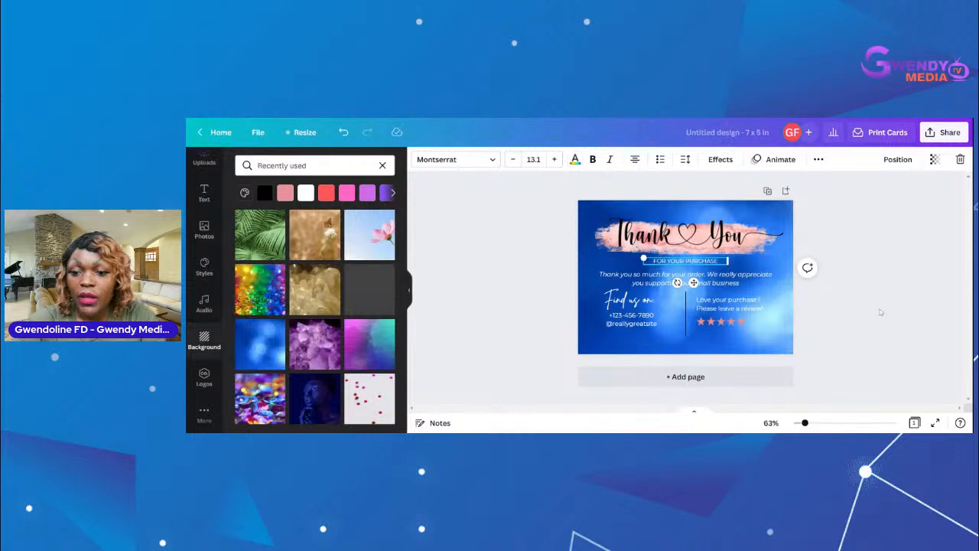
{"action": "left_click", "coordinate": [881, 312]}
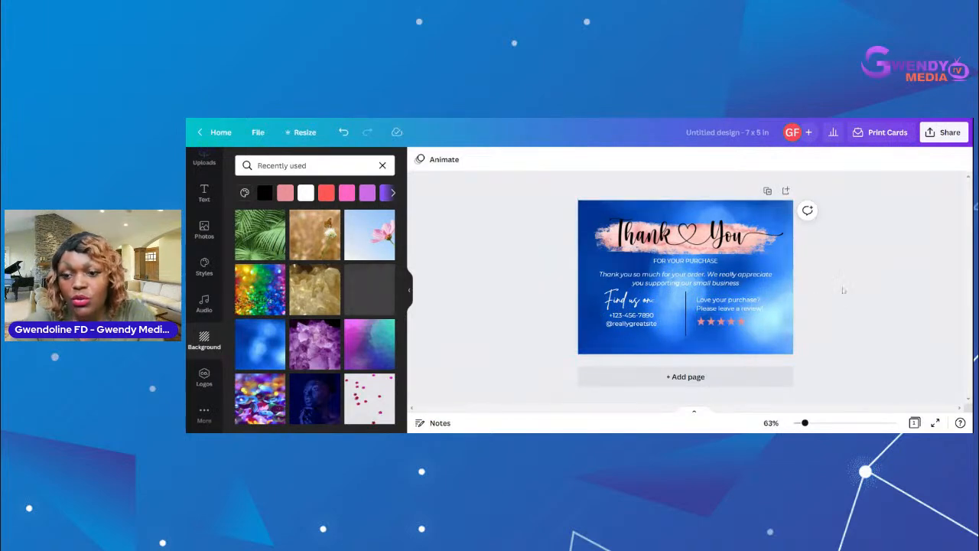
Try solid coral, pink, purple, blue, turquoise and green backgrounds on the card, and reapply the blurred blue lights background.
{"action": "left_click", "coordinate": [781, 213]}
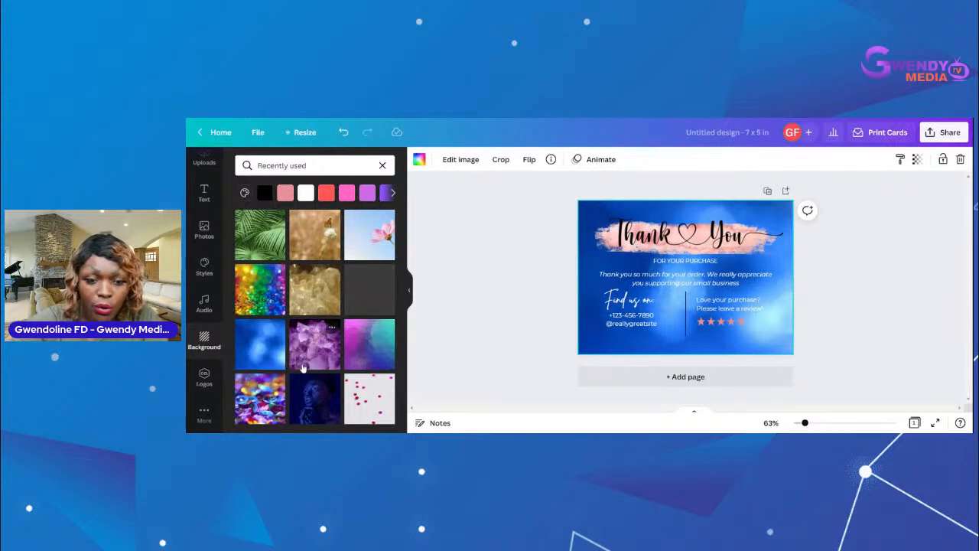
{"action": "left_click", "coordinate": [603, 240]}
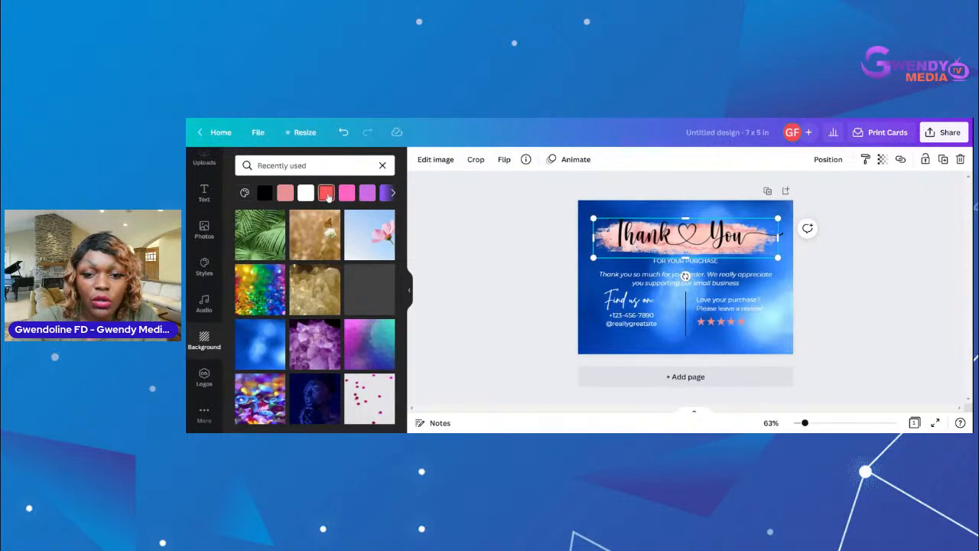
{"action": "left_click", "coordinate": [327, 194]}
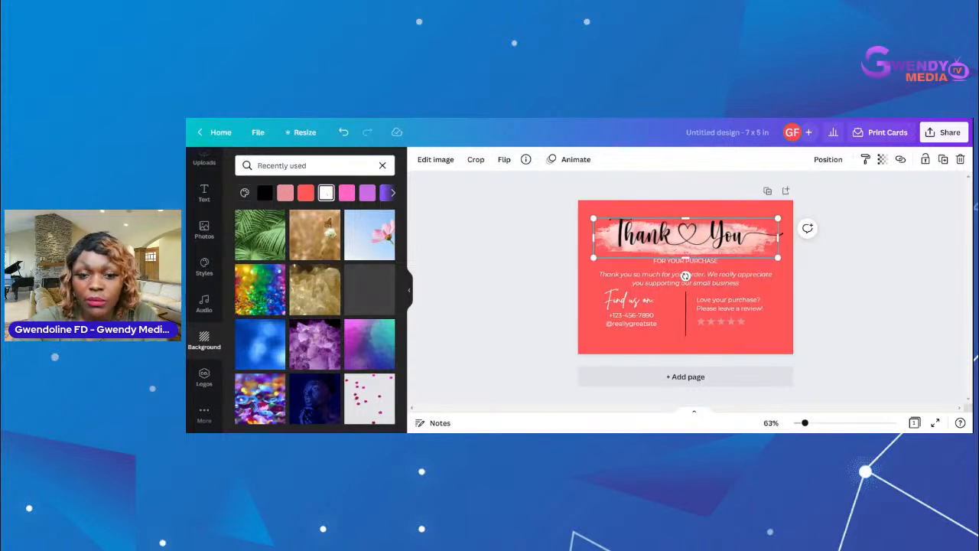
{"action": "left_click", "coordinate": [346, 193]}
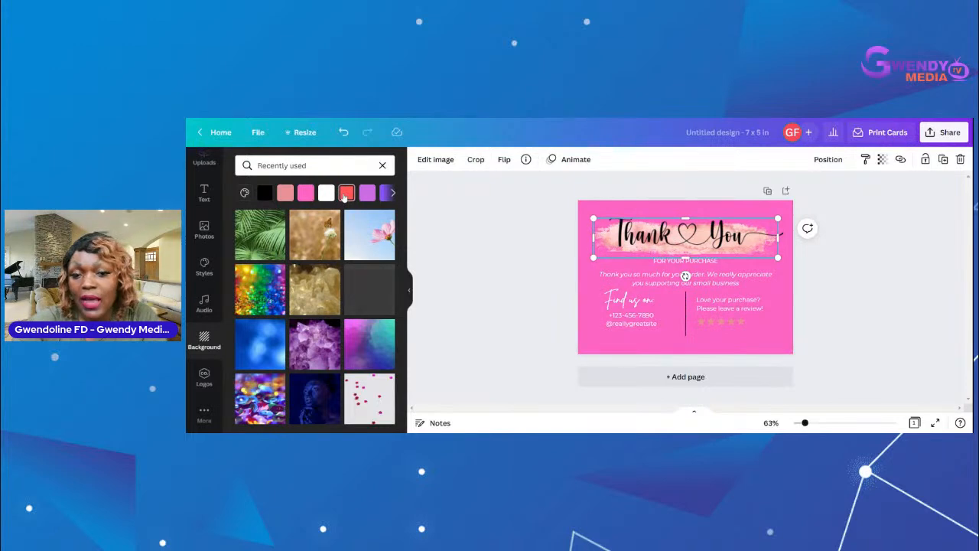
{"action": "left_click", "coordinate": [364, 194]}
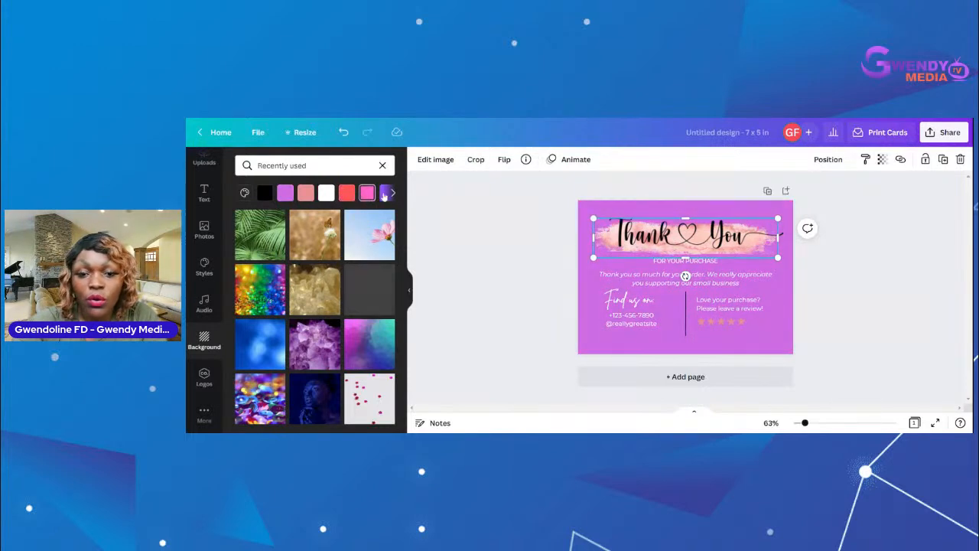
{"action": "left_click", "coordinate": [390, 193]}
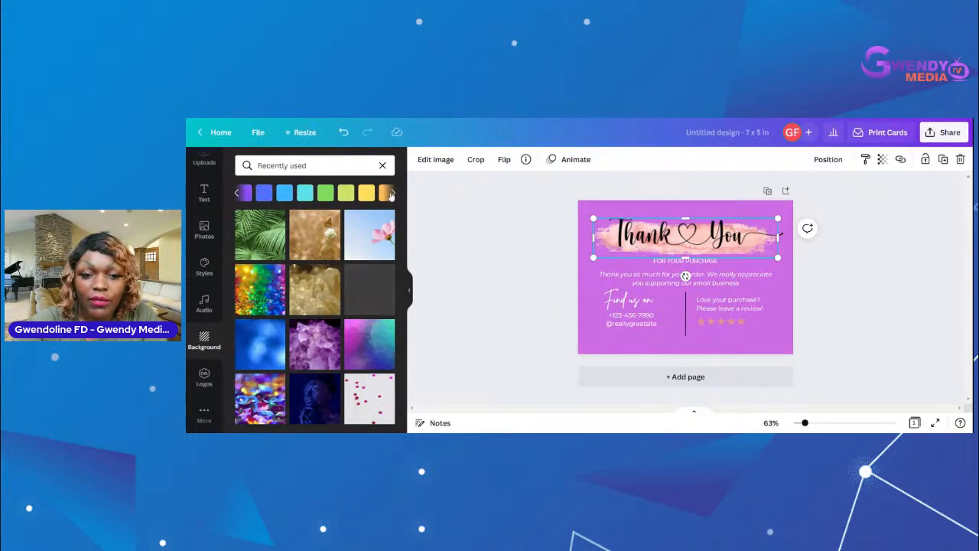
{"action": "left_click", "coordinate": [264, 194]}
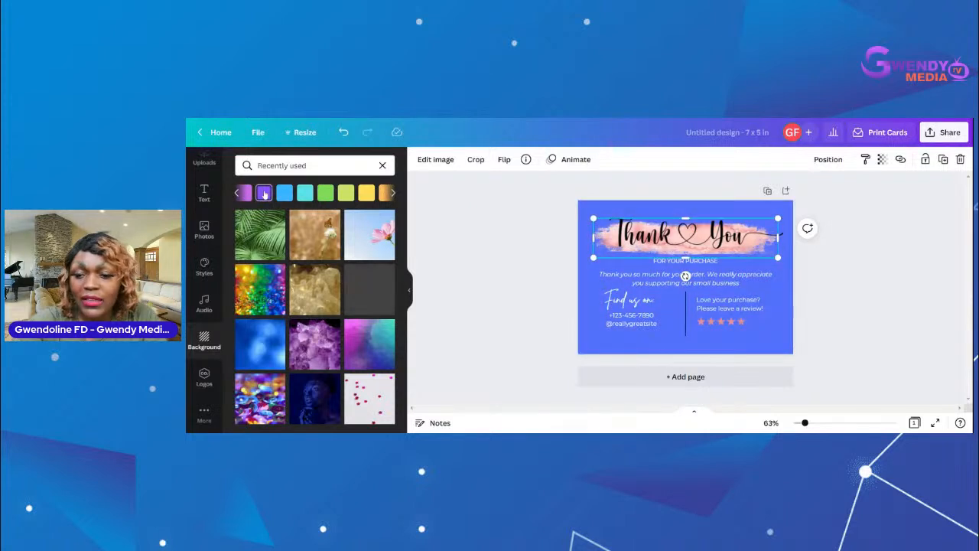
{"action": "left_click", "coordinate": [284, 194]}
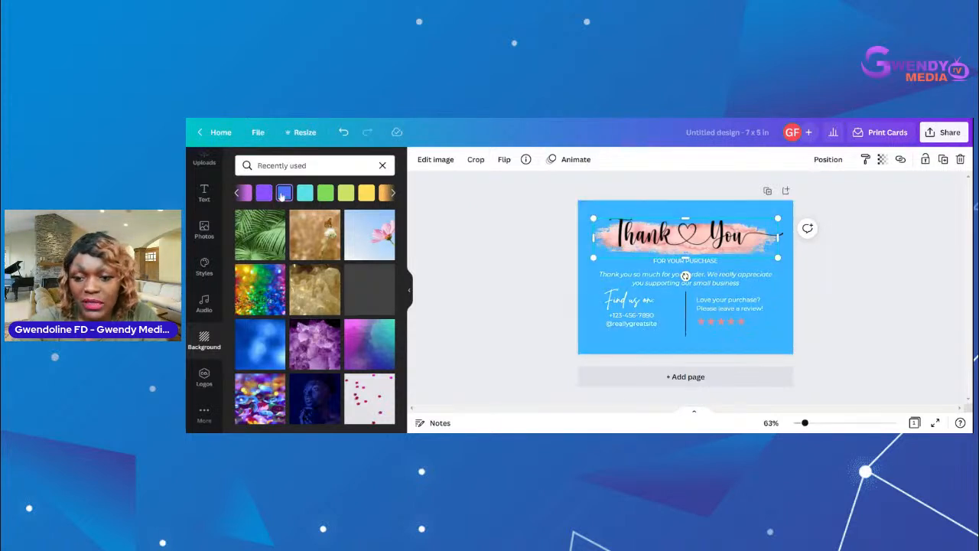
{"action": "left_click", "coordinate": [305, 193]}
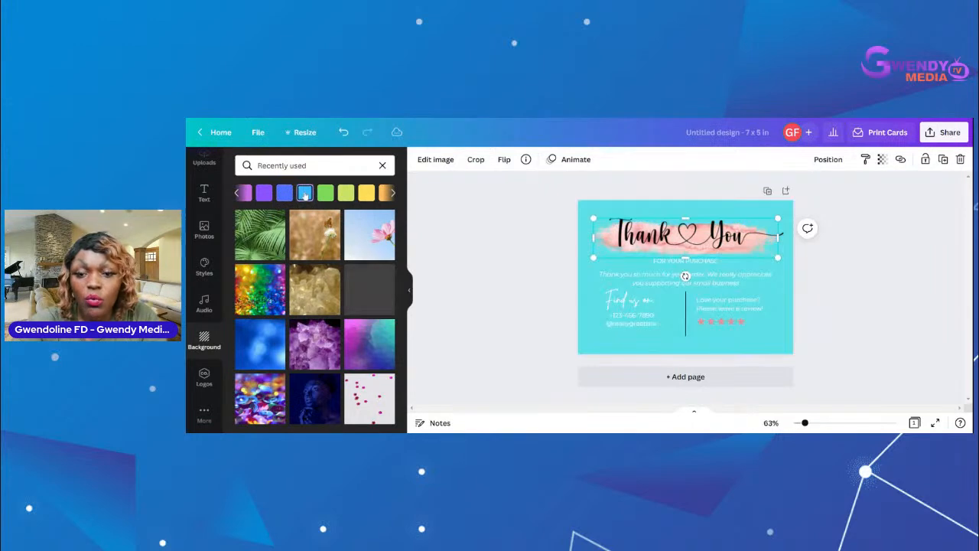
{"action": "left_click", "coordinate": [325, 194]}
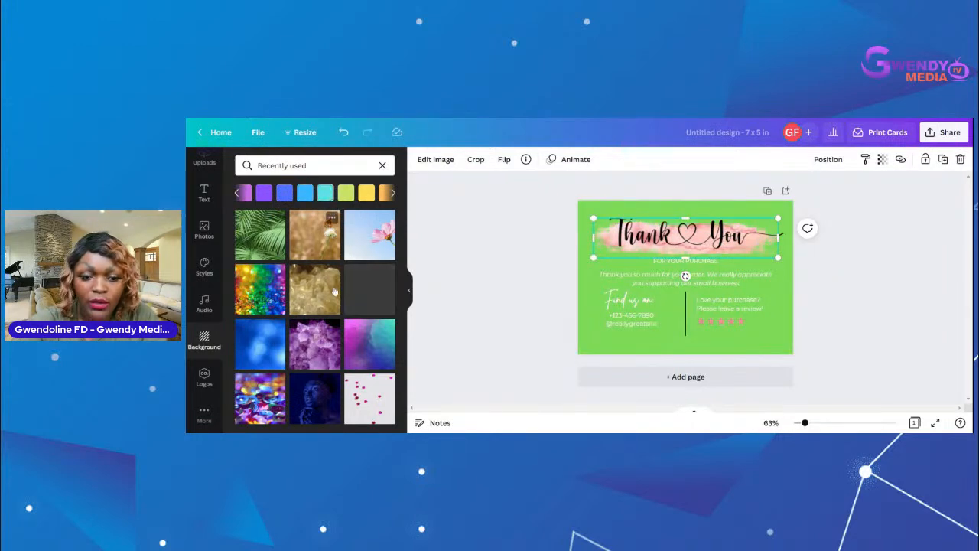
{"action": "left_click", "coordinate": [267, 343]}
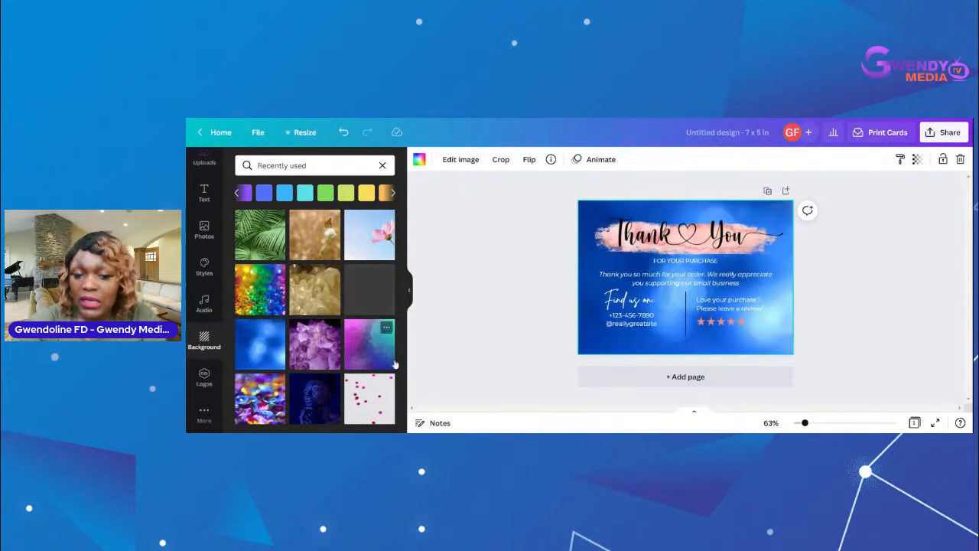
{"action": "left_click", "coordinate": [485, 323]}
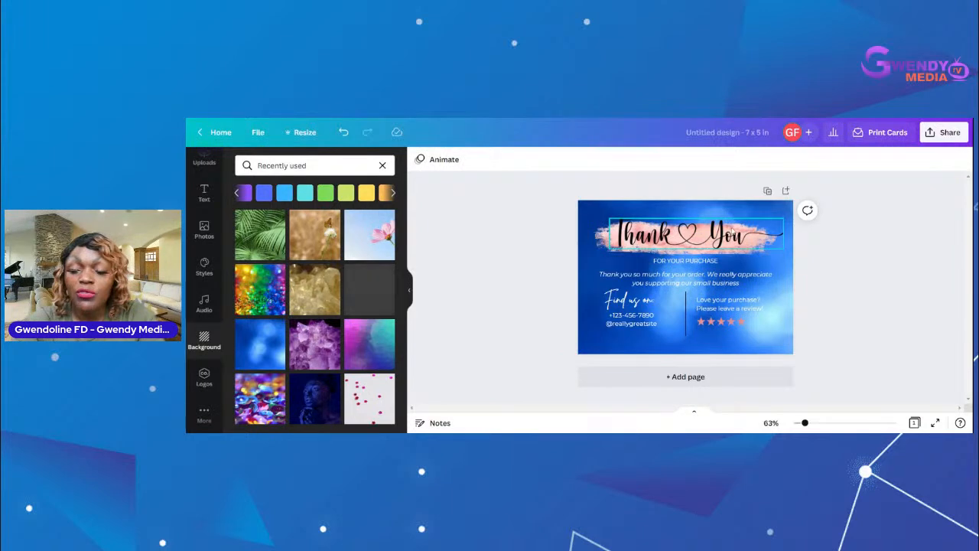
Shrink the Thank You heading slightly and shift it left so it sits within the pink brush stroke.
{"action": "left_click", "coordinate": [719, 243]}
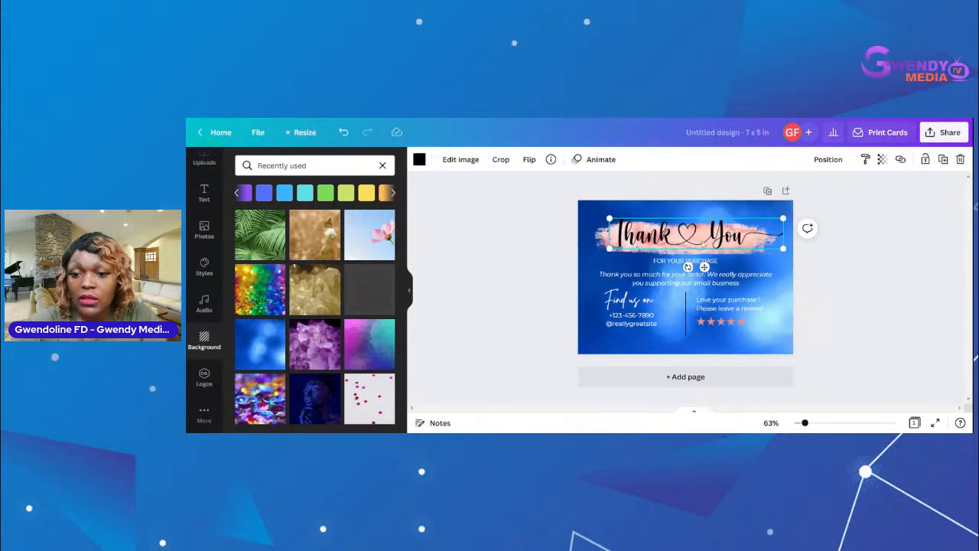
{"action": "mouse_move", "coordinate": [609, 249]}
{"action": "left_mouse_down"}
{"action": "mouse_move", "coordinate": [600, 251]}
{"action": "mouse_move", "coordinate": [616, 247]}
{"action": "left_mouse_up"}
{"action": "left_click", "coordinate": [832, 275]}
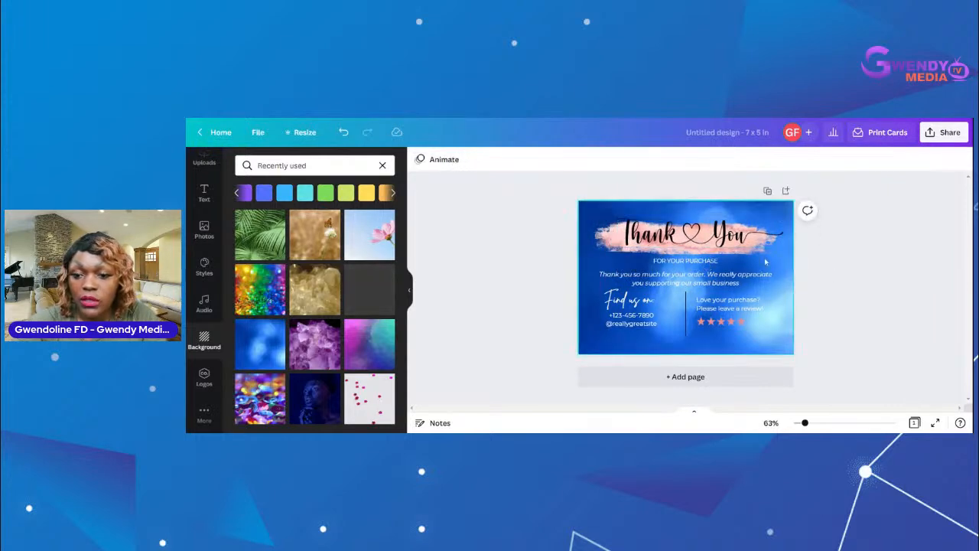
{"action": "left_click_drag", "start_coordinate": [726, 234], "coordinate": [719, 234]}
{"action": "left_click", "coordinate": [828, 253]}
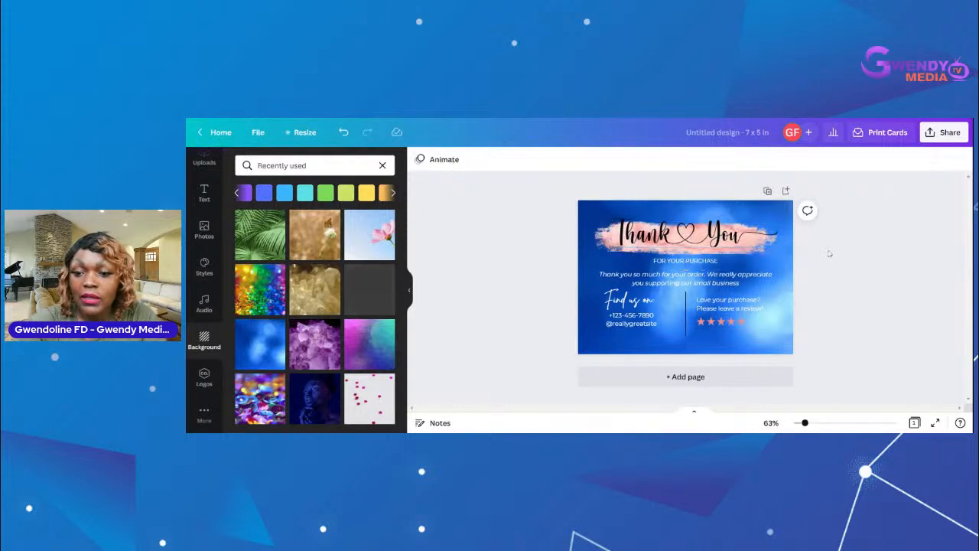
Shrink the pink brush stroke toward its upper-left corner, and scale down and move the Thank You heading to fit over it.
{"action": "left_click", "coordinate": [744, 252]}
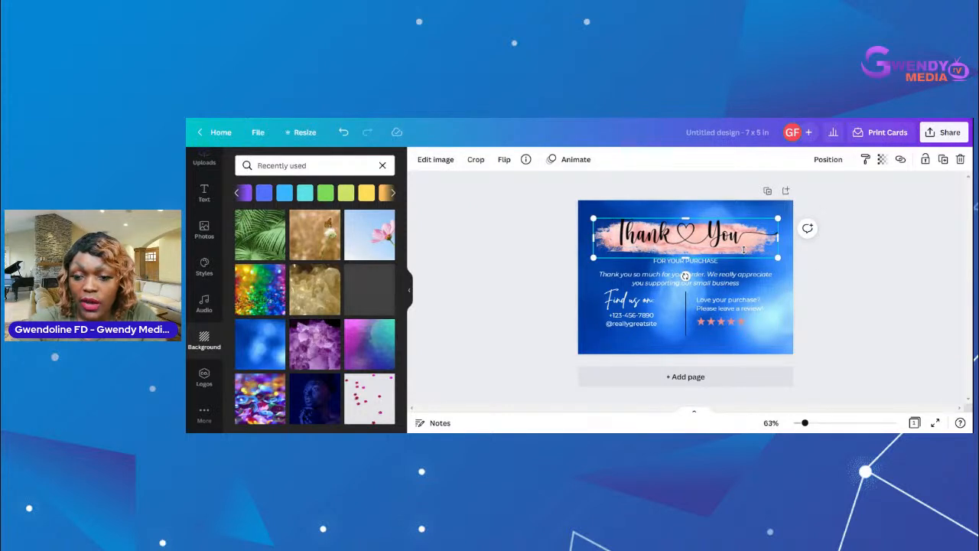
{"action": "left_click_drag", "start_coordinate": [777, 258], "coordinate": [715, 245]}
{"action": "left_click", "coordinate": [838, 264]}
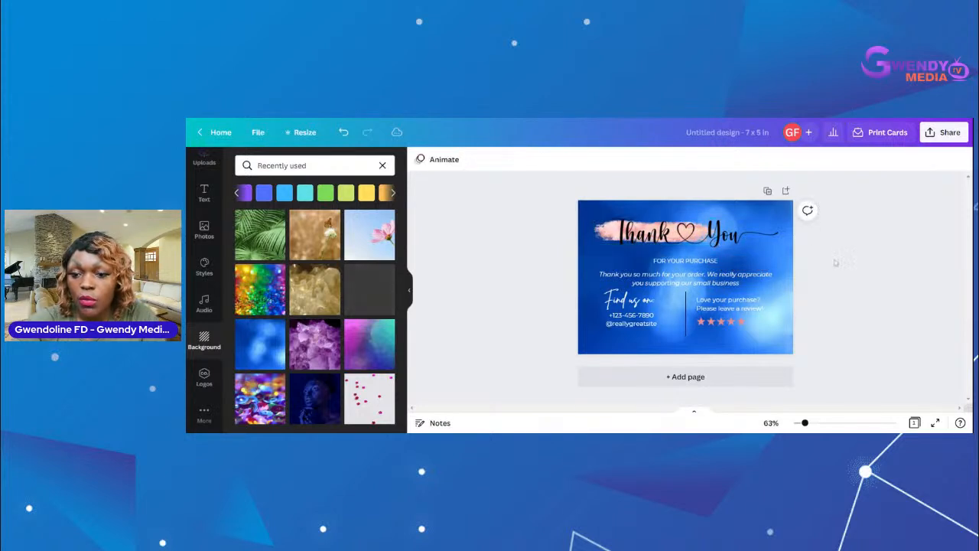
{"action": "left_click", "coordinate": [716, 232]}
{"action": "mouse_move", "coordinate": [715, 230]}
{"action": "left_mouse_down"}
{"action": "mouse_move", "coordinate": [729, 240]}
{"action": "mouse_move", "coordinate": [663, 228]}
{"action": "left_mouse_up"}
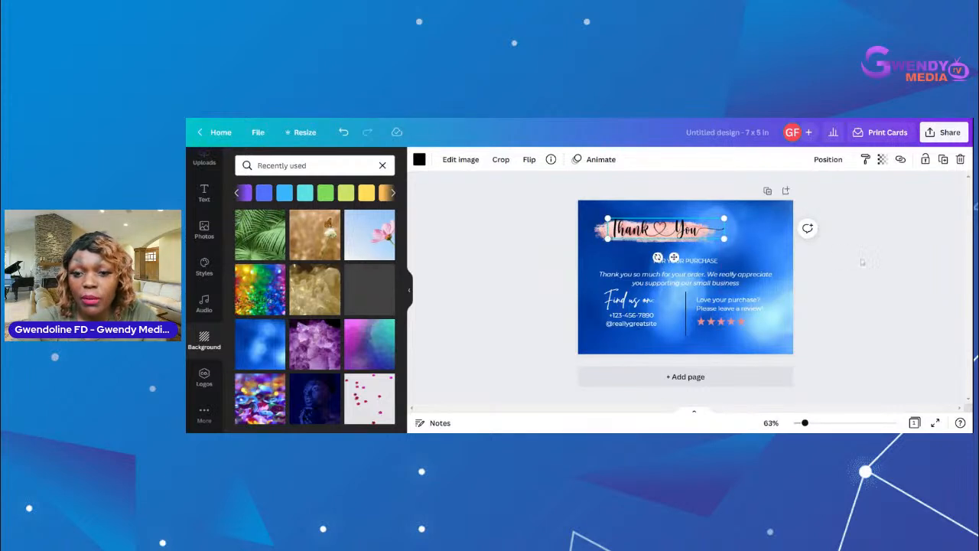
Undo the resizing and moving of the Thank You heading and brush stroke, keeping the blurred blue lights background.
{"action": "left_click", "coordinate": [343, 132]}
{"action": "left_click", "coordinate": [343, 132]}
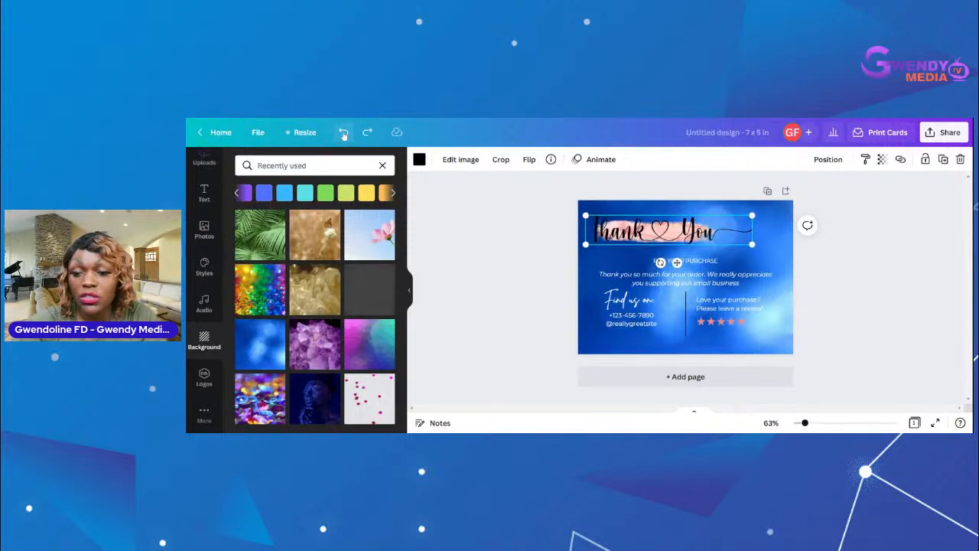
{"action": "left_click", "coordinate": [344, 132]}
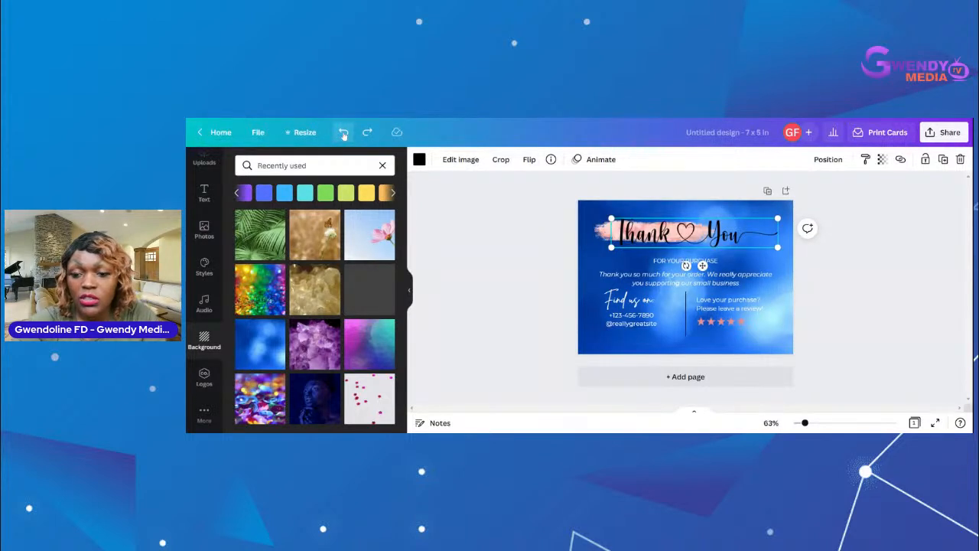
{"action": "left_click", "coordinate": [343, 132]}
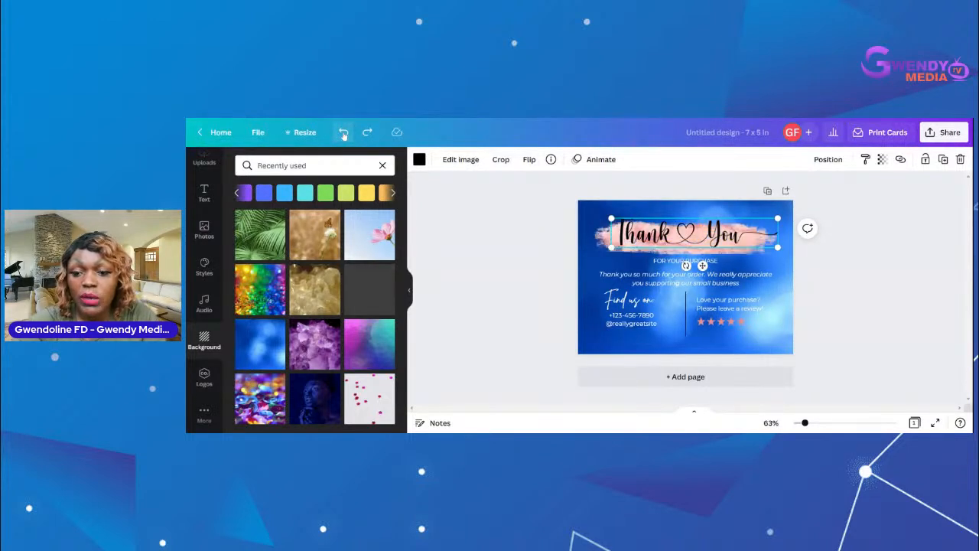
{"action": "left_click", "coordinate": [343, 132]}
{"action": "left_click", "coordinate": [343, 132]}
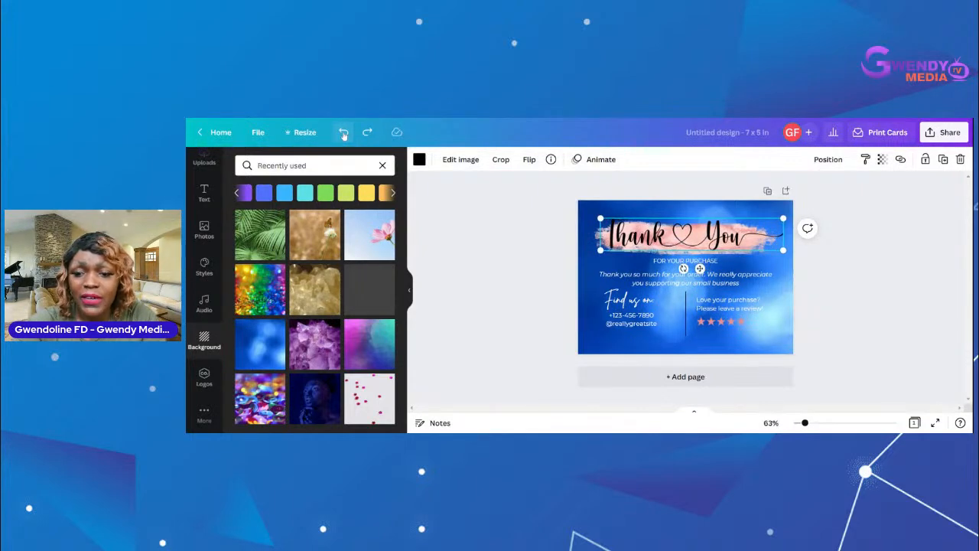
{"action": "left_click", "coordinate": [343, 132]}
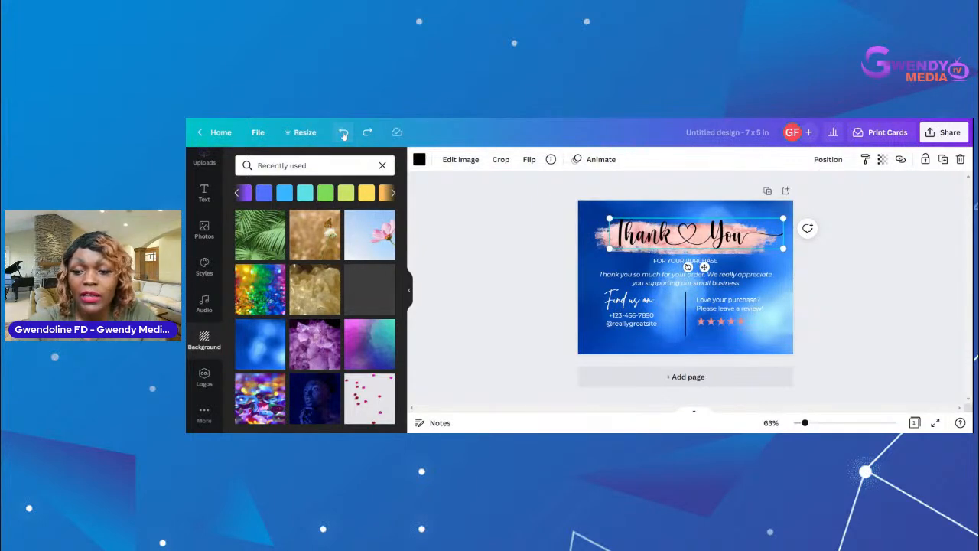
{"action": "left_click", "coordinate": [856, 285]}
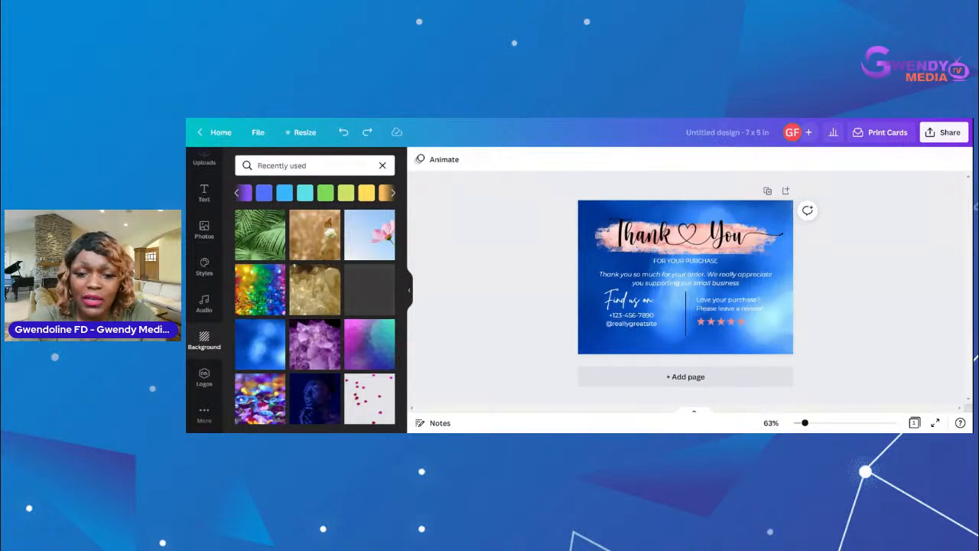
{"action": "left_click", "coordinate": [344, 132]}
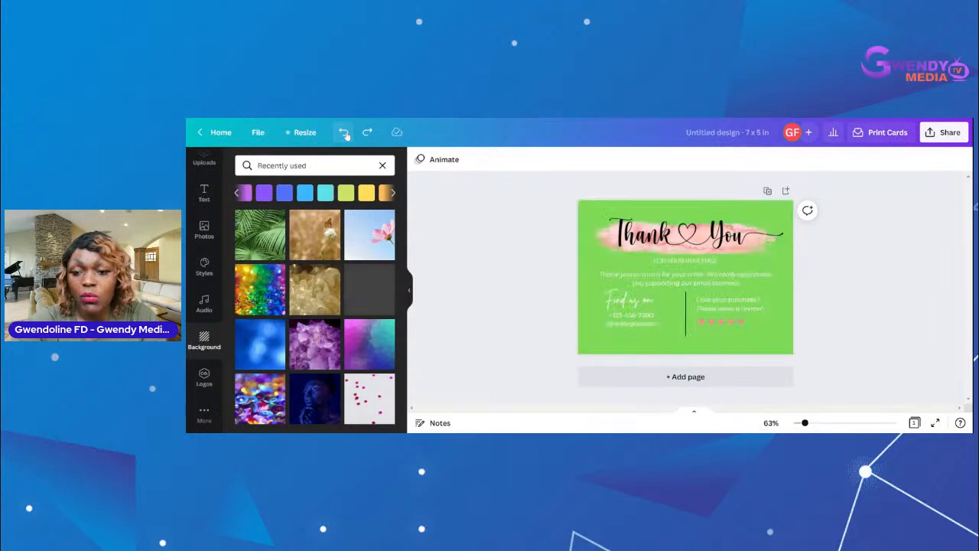
{"action": "left_click", "coordinate": [367, 132]}
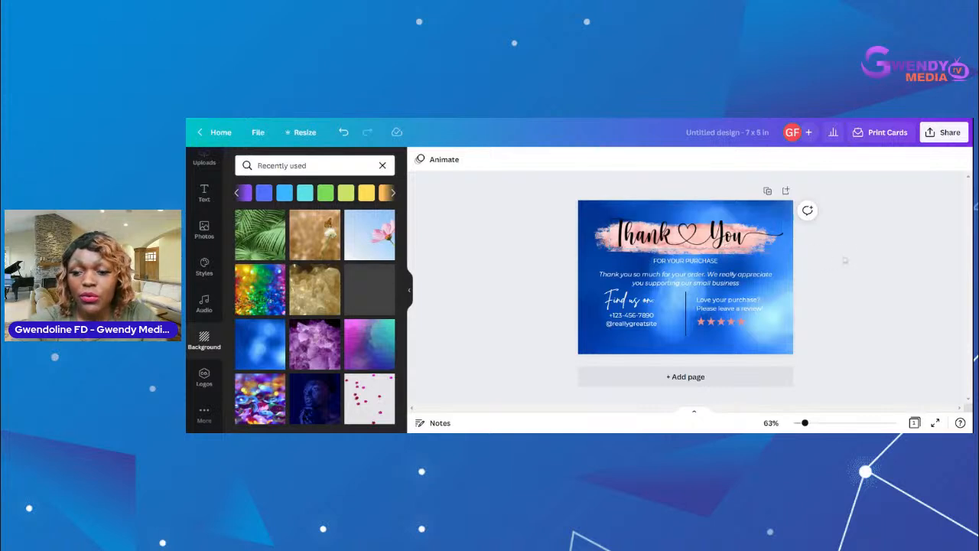
{"action": "left_click", "coordinate": [761, 256]}
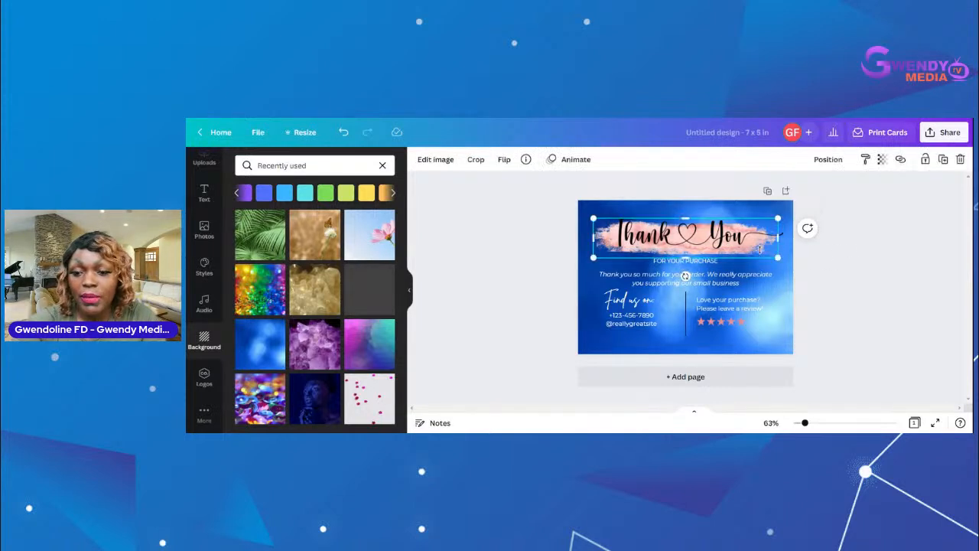
{"action": "left_click", "coordinate": [848, 265]}
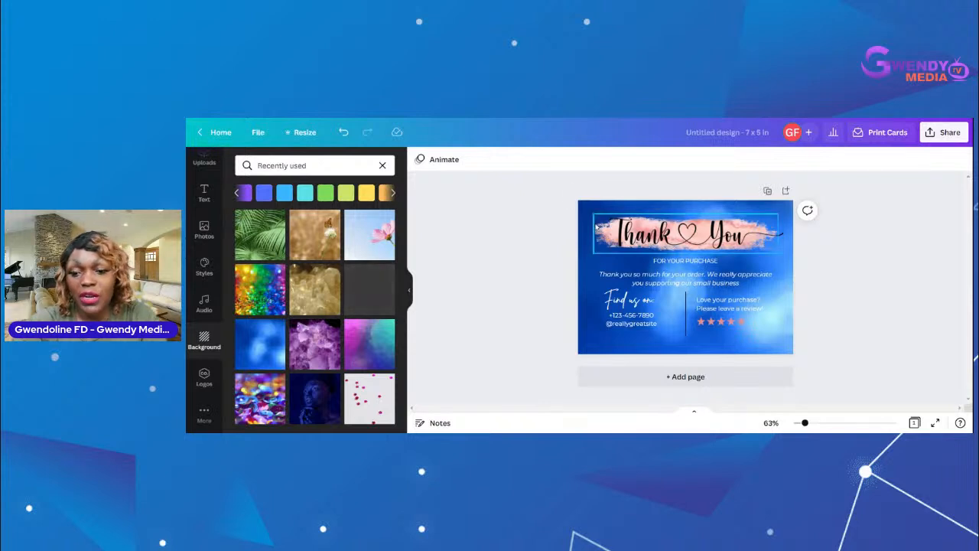
Download the finished thank you card as a PNG image at size 1, without a transparent background or compression.
{"action": "left_click", "coordinate": [948, 134]}
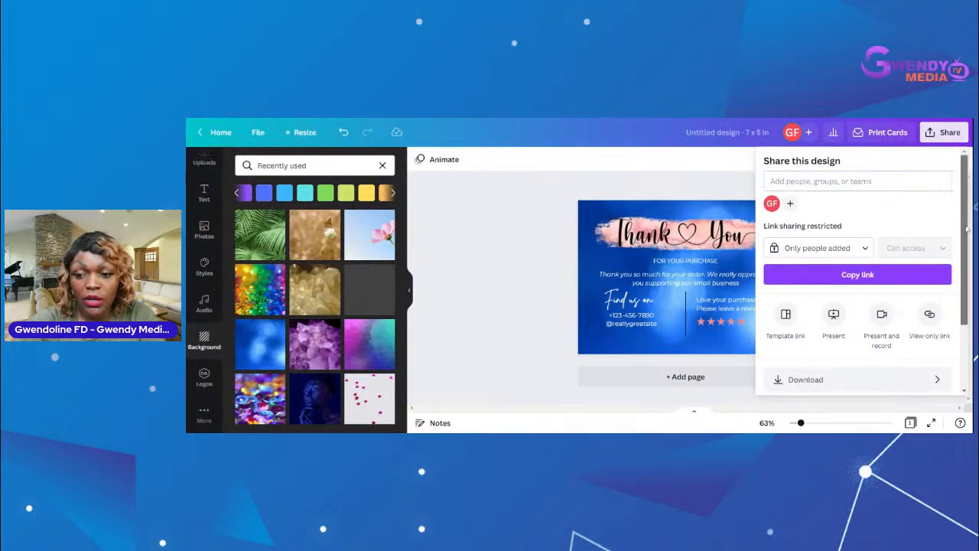
{"action": "scroll", "coordinate": [965, 268], "scroll_direction": "down", "scroll_amount": 2}
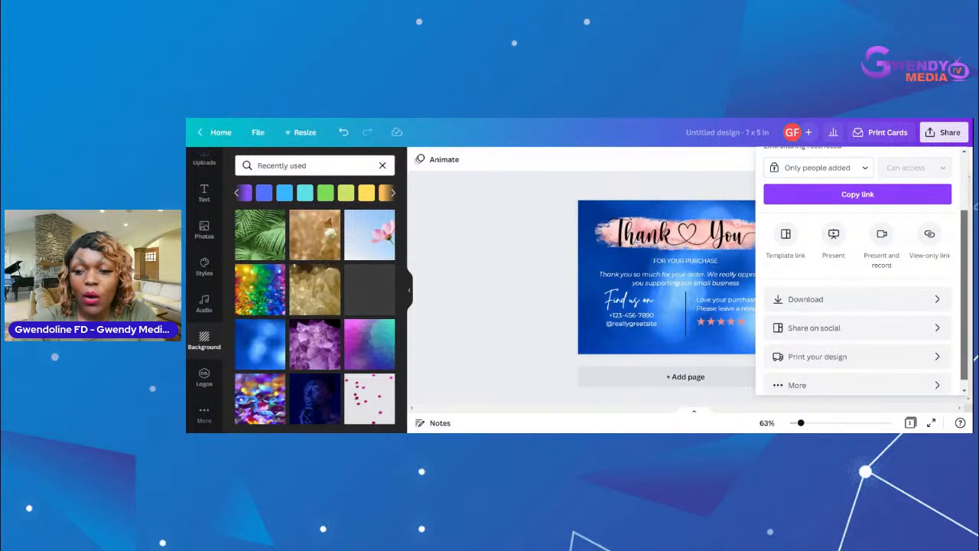
{"action": "scroll", "coordinate": [965, 268], "scroll_direction": "down", "scroll_amount": 1}
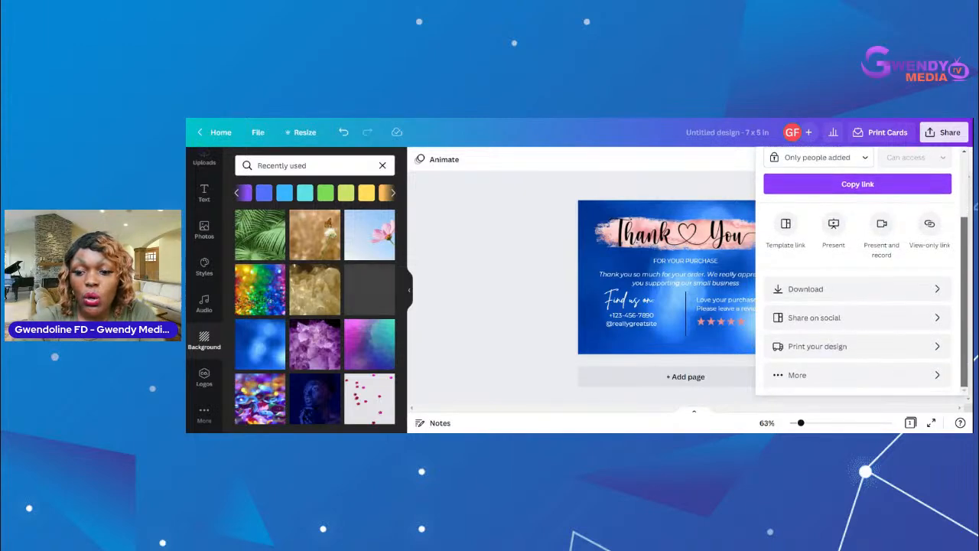
{"action": "left_click", "coordinate": [845, 289]}
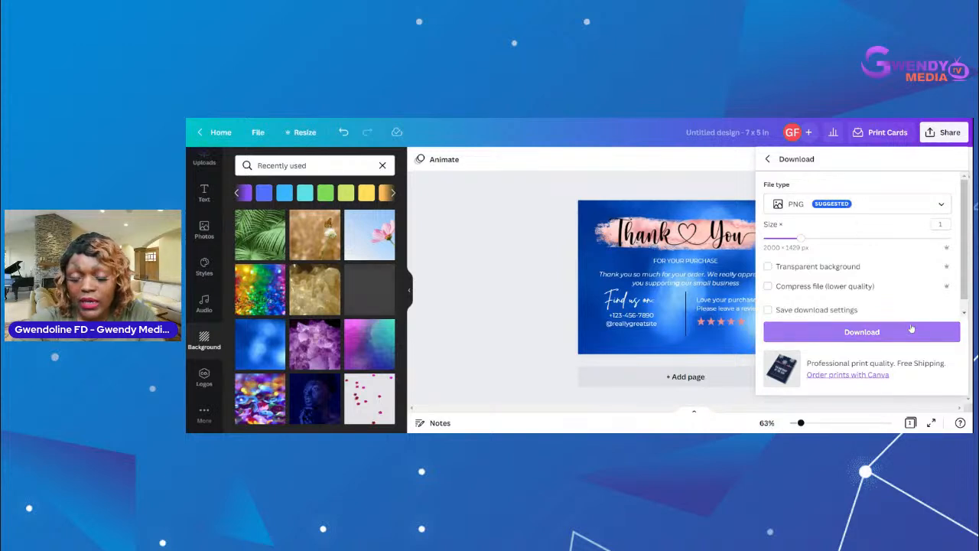
{"action": "scroll", "coordinate": [968, 289], "scroll_direction": "down", "scroll_amount": 1}
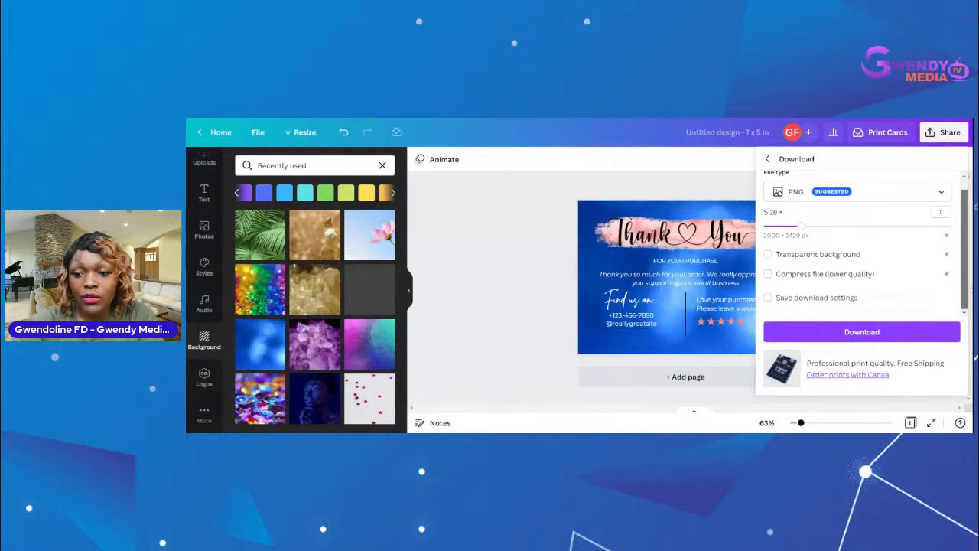
{"action": "left_click", "coordinate": [872, 332]}
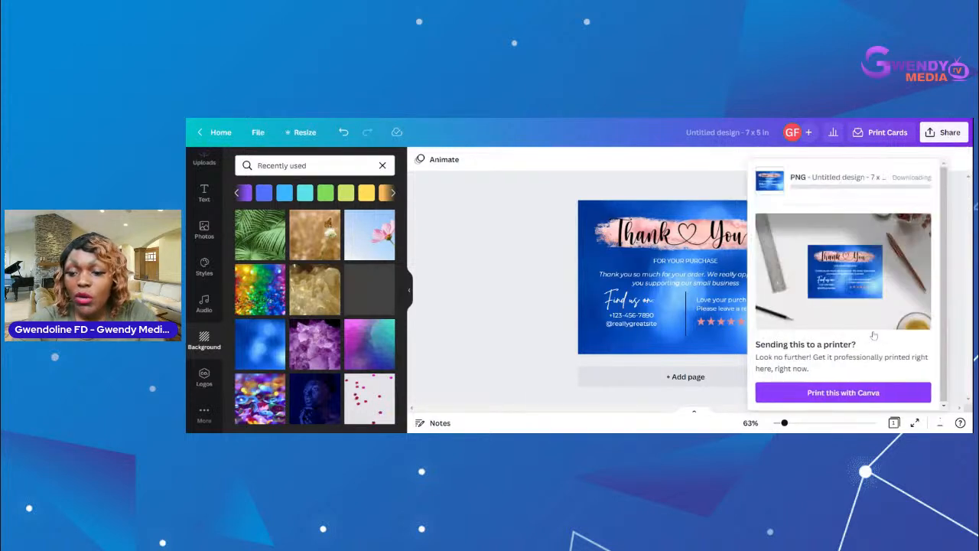